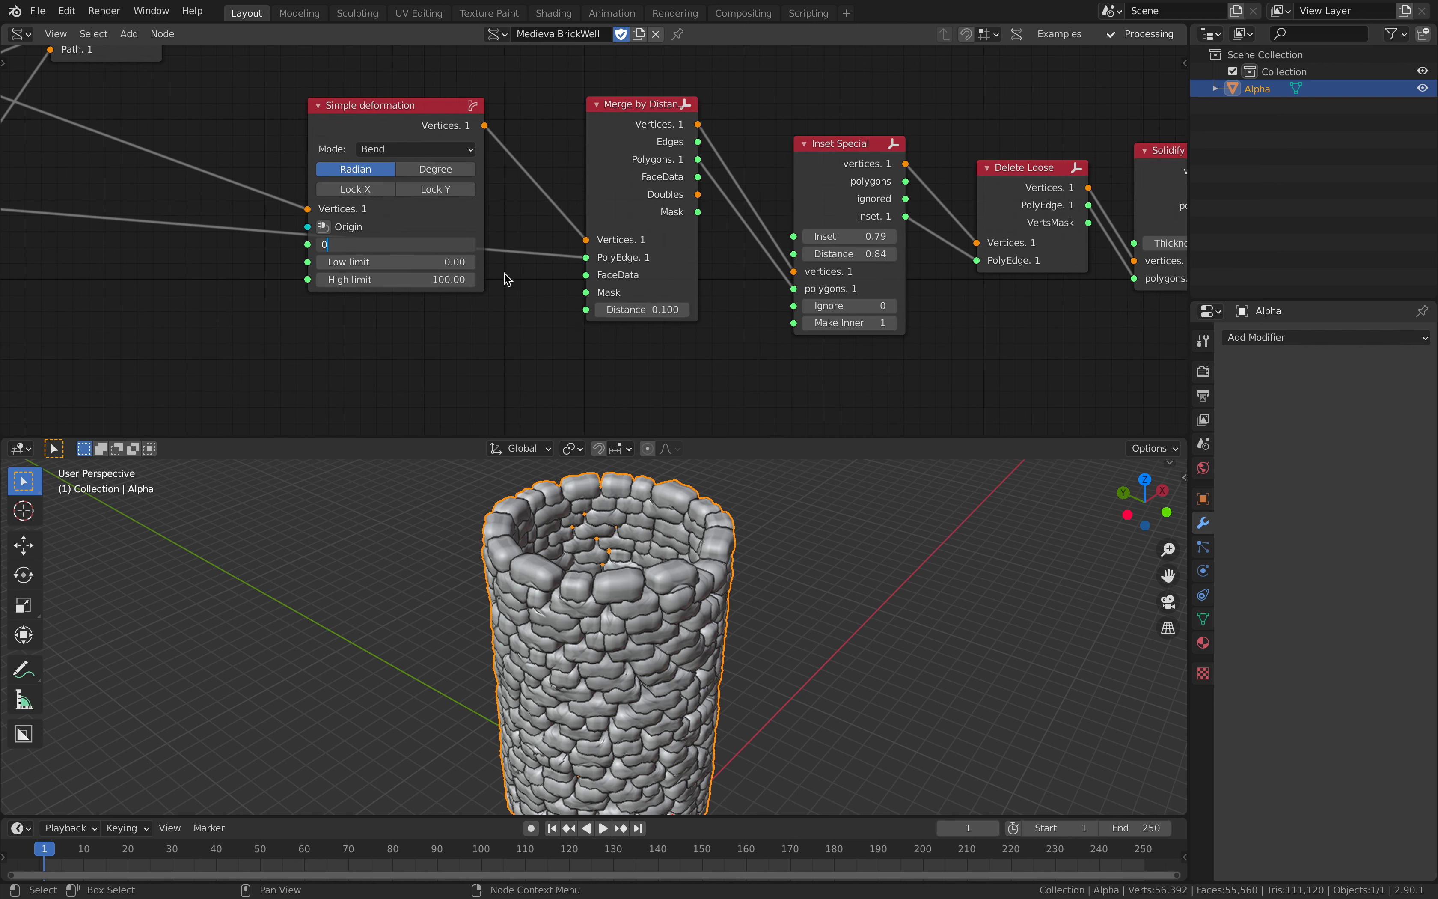
Set the Simple deformation node's bend angle to 0 and inspect the flattened brick wall.
key("Return")
middle_click_drag(706, 652, 499, 488)
scroll(571, 266, "down", 1)
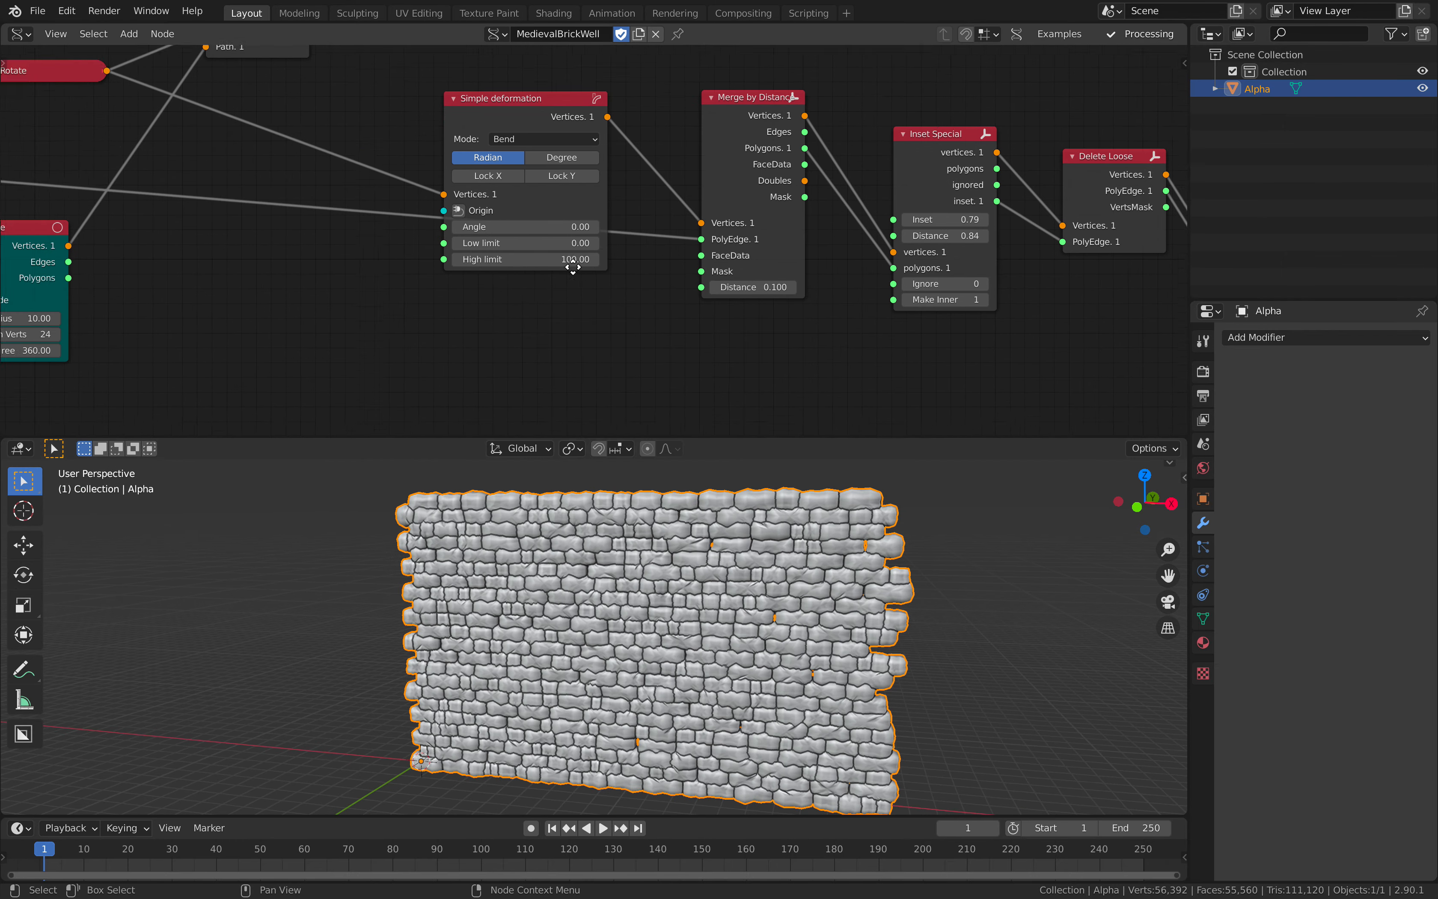
middle_click_drag(571, 266, 660, 248)
middle_click_drag(660, 594, 640, 595)
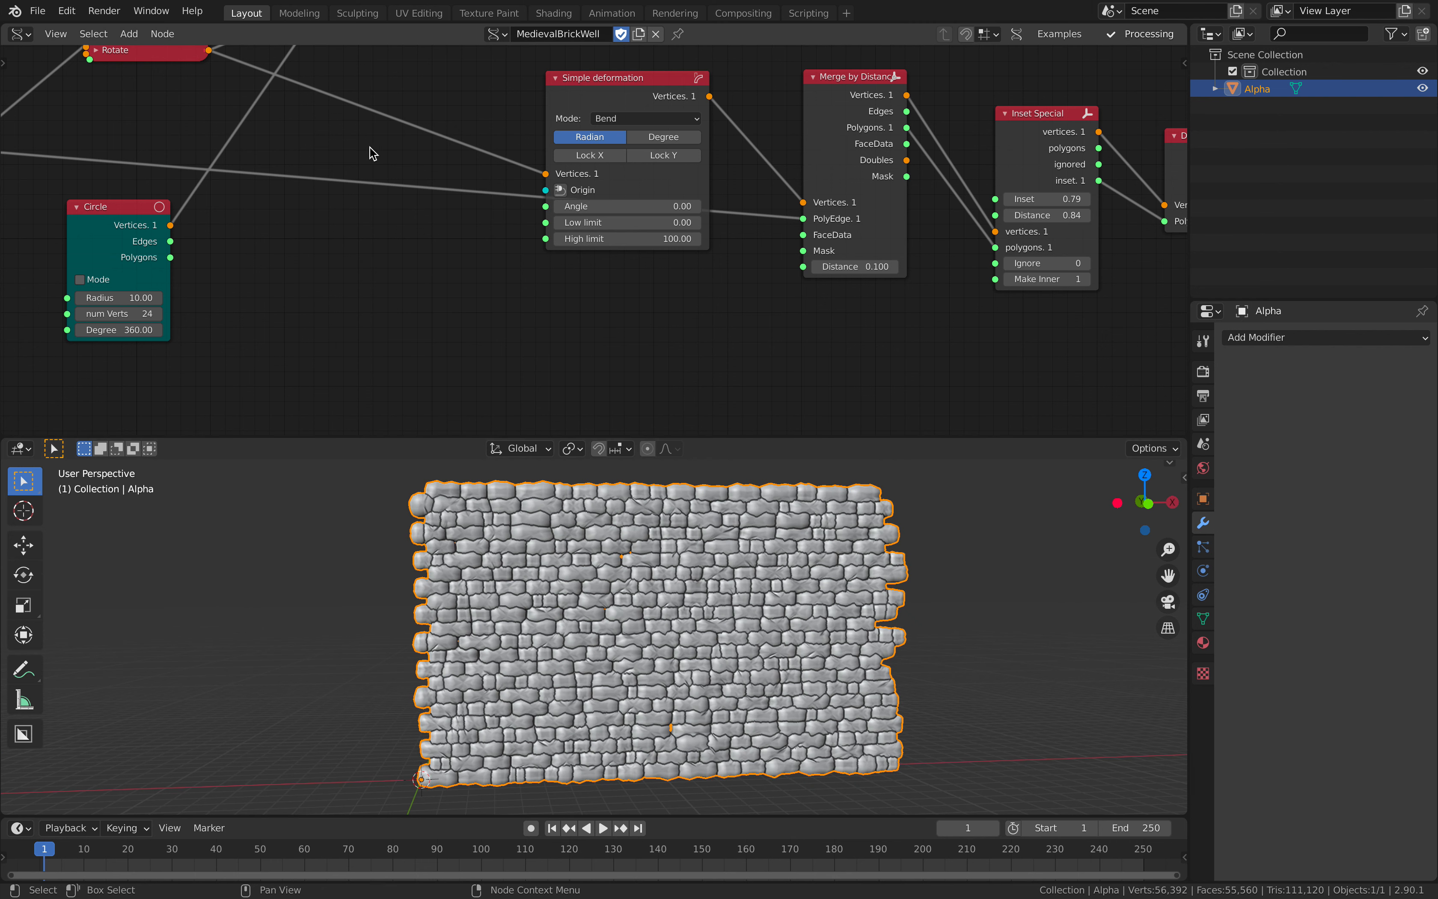
Examine the Bricks grid, Rotate, Circle and Bend object nodes feeding the Simple deformation node.
scroll(369, 147, "down", 2)
middle_click_drag(369, 147, 587, 263)
scroll(587, 263, "up", 1)
left_click_drag(308, 215, 293, 207)
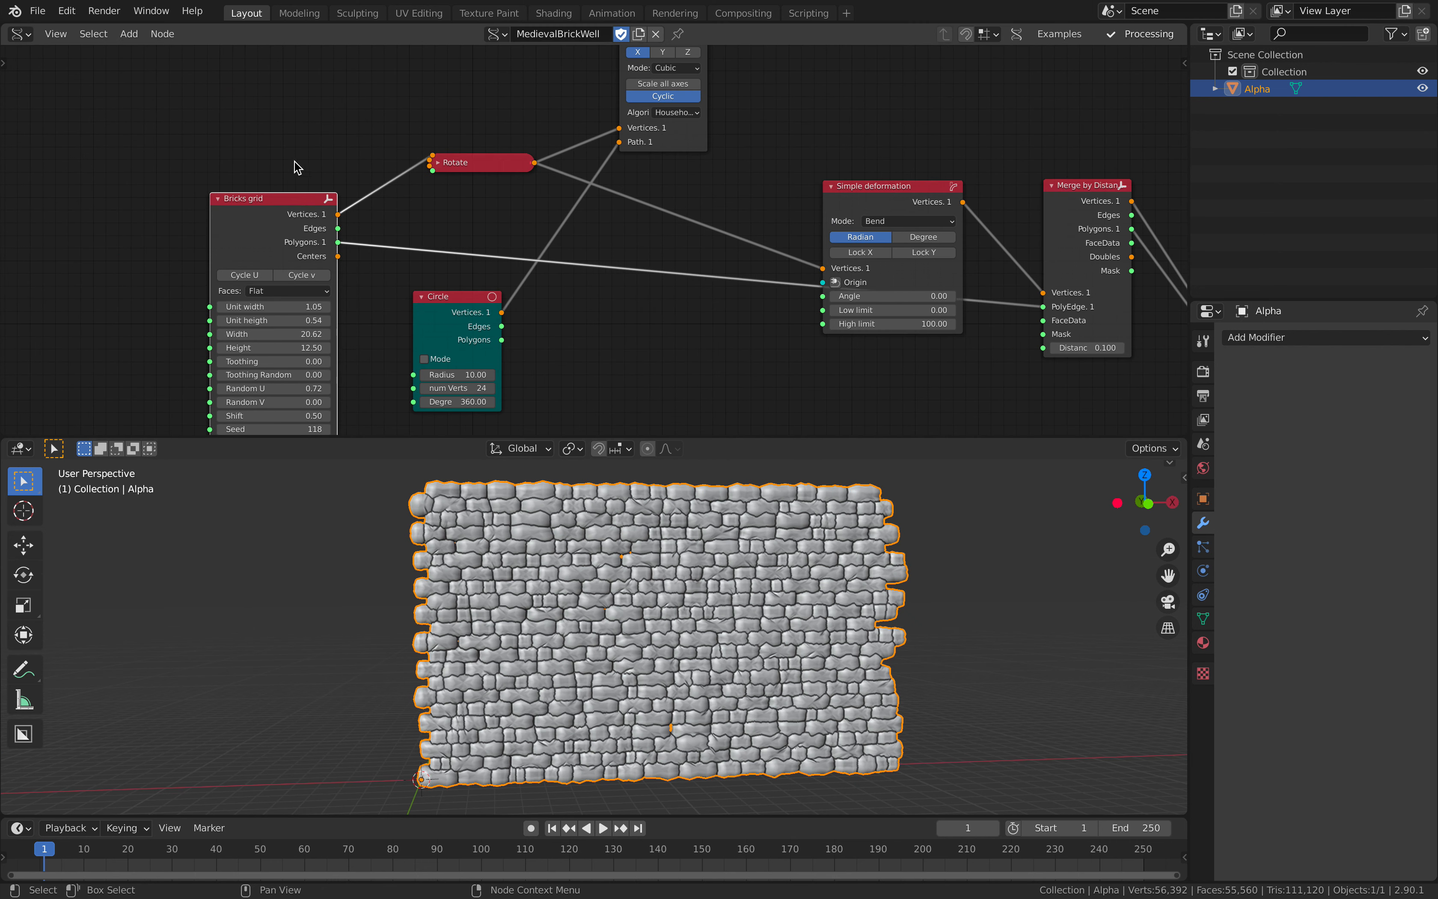
middle_click_drag(534, 202, 358, 254)
middle_click_drag(479, 241, 475, 287)
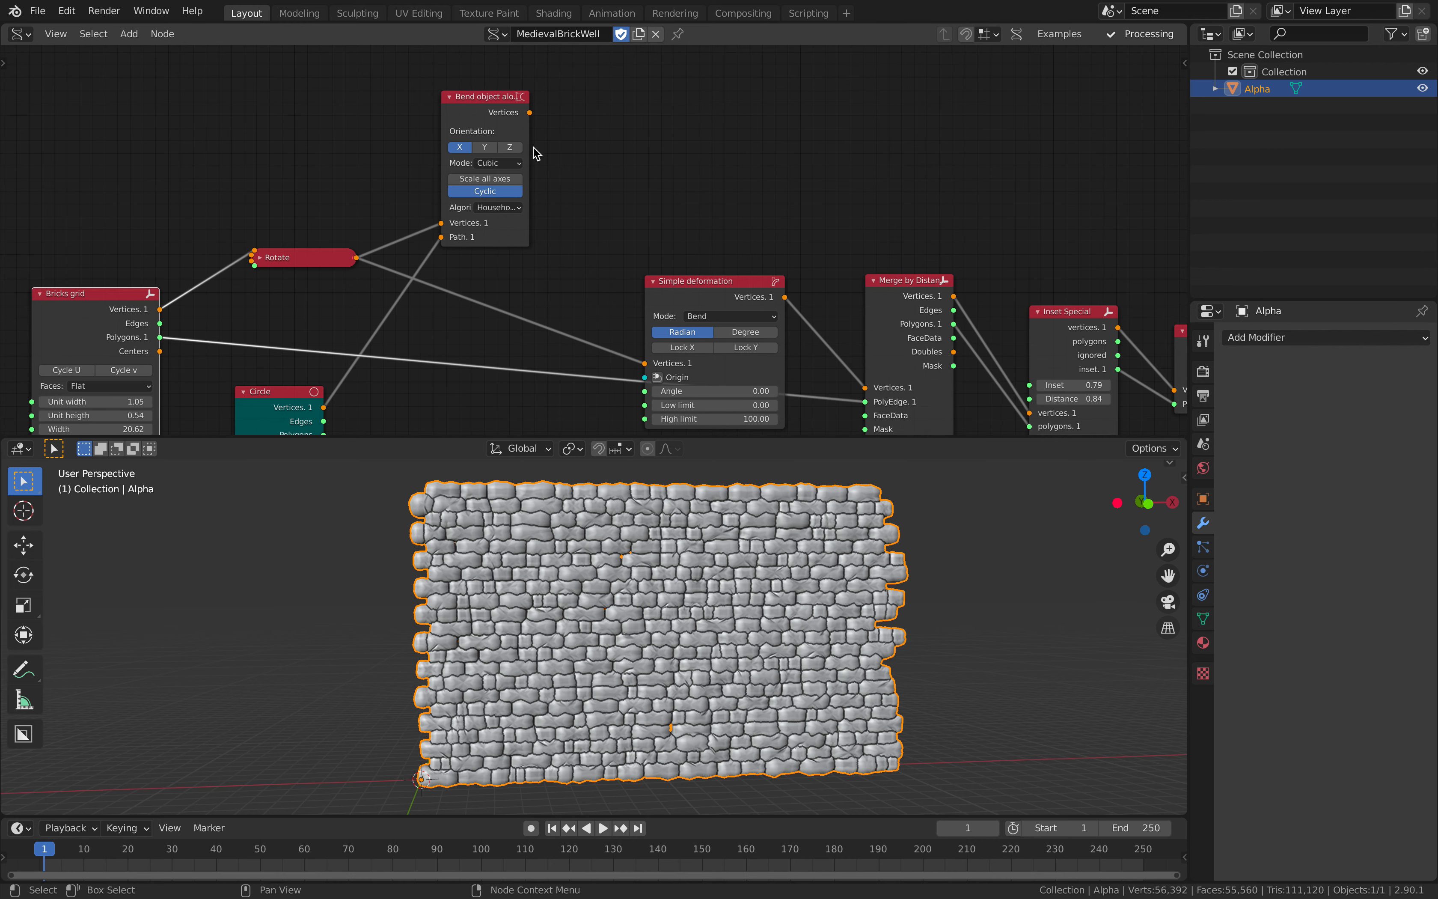
left_click(529, 146)
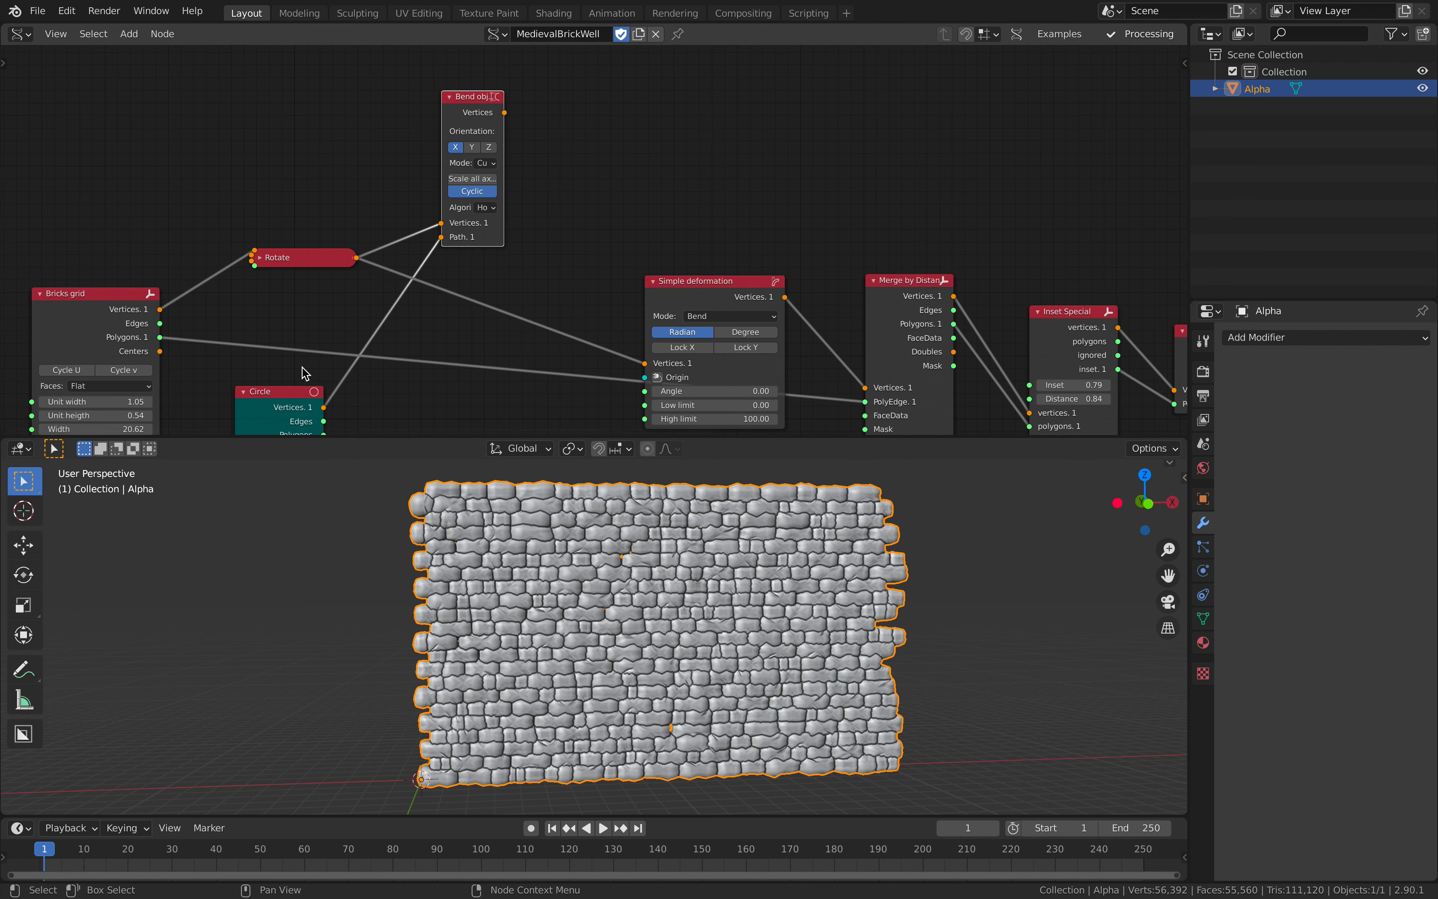
middle_click_drag(334, 397, 291, 237)
scroll(643, 153, "up", 1)
middle_click_drag(644, 153, 491, 202)
middle_click_drag(590, 261, 549, 274)
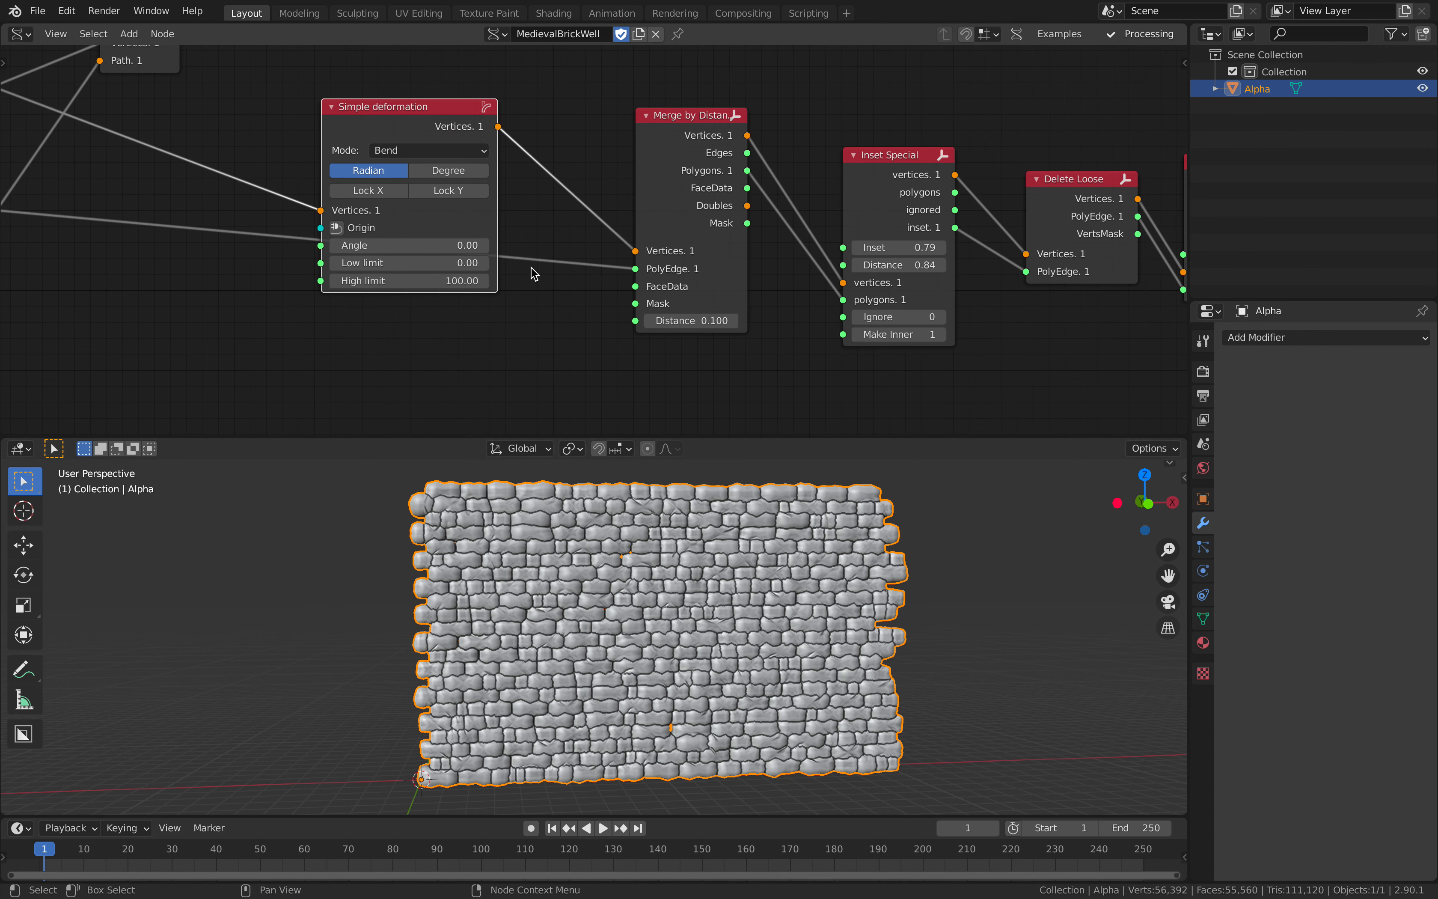
Set the Simple deformation node's bend angle to 6.4 and inspect the brick cylinder's seam.
left_click(436, 246)
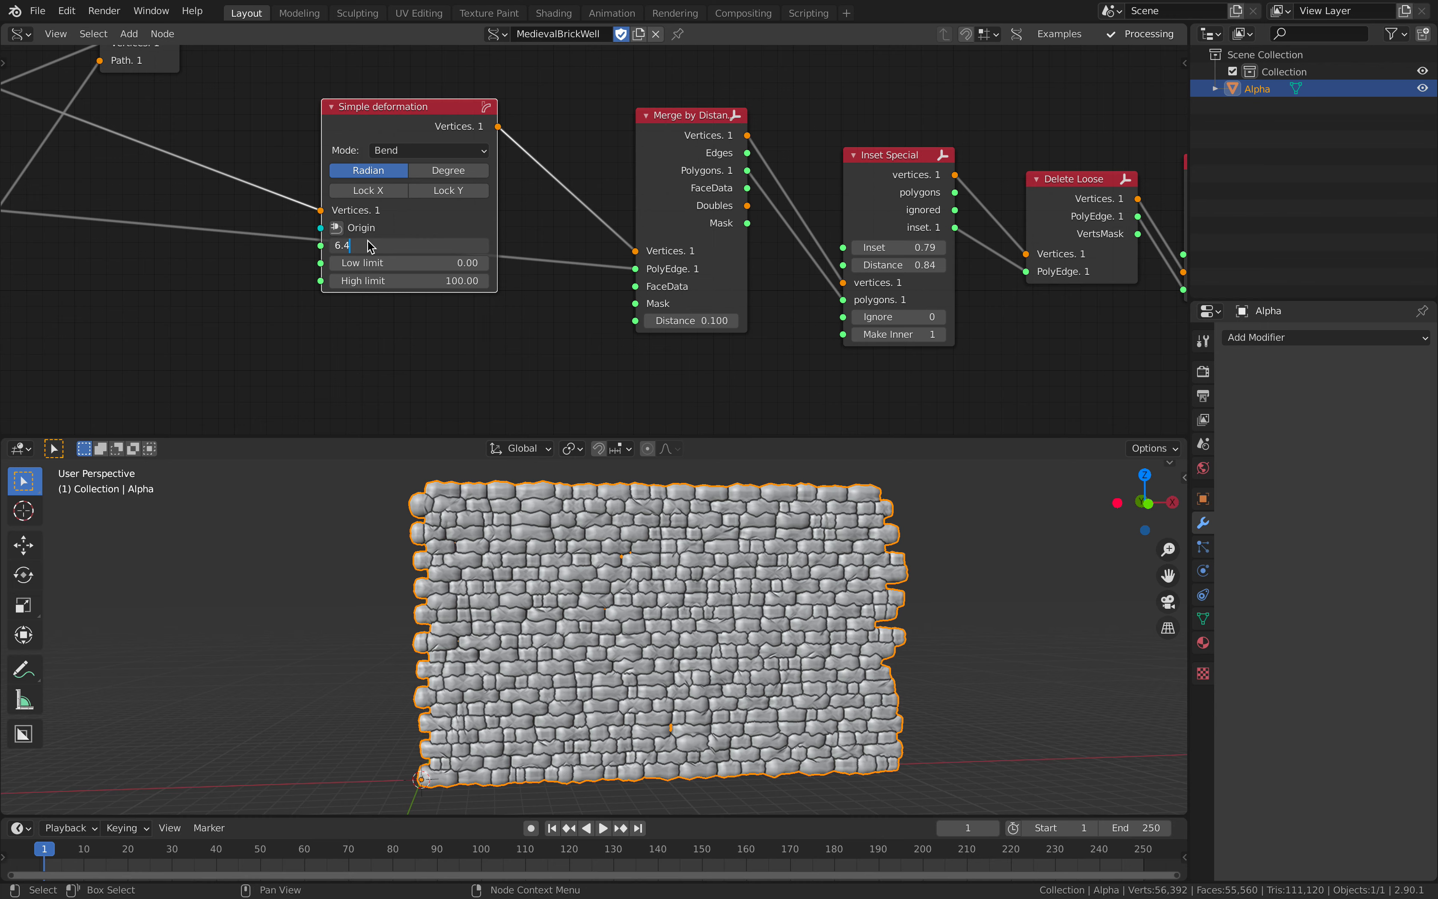
type("6.4")
key("Return")
mouse_move(511, 523)
middle_mouse_down()
mouse_move(529, 536)
mouse_move(523, 523)
middle_mouse_up()
mouse_move(452, 564)
middle_mouse_down()
mouse_move(456, 593)
mouse_move(463, 563)
middle_mouse_up()
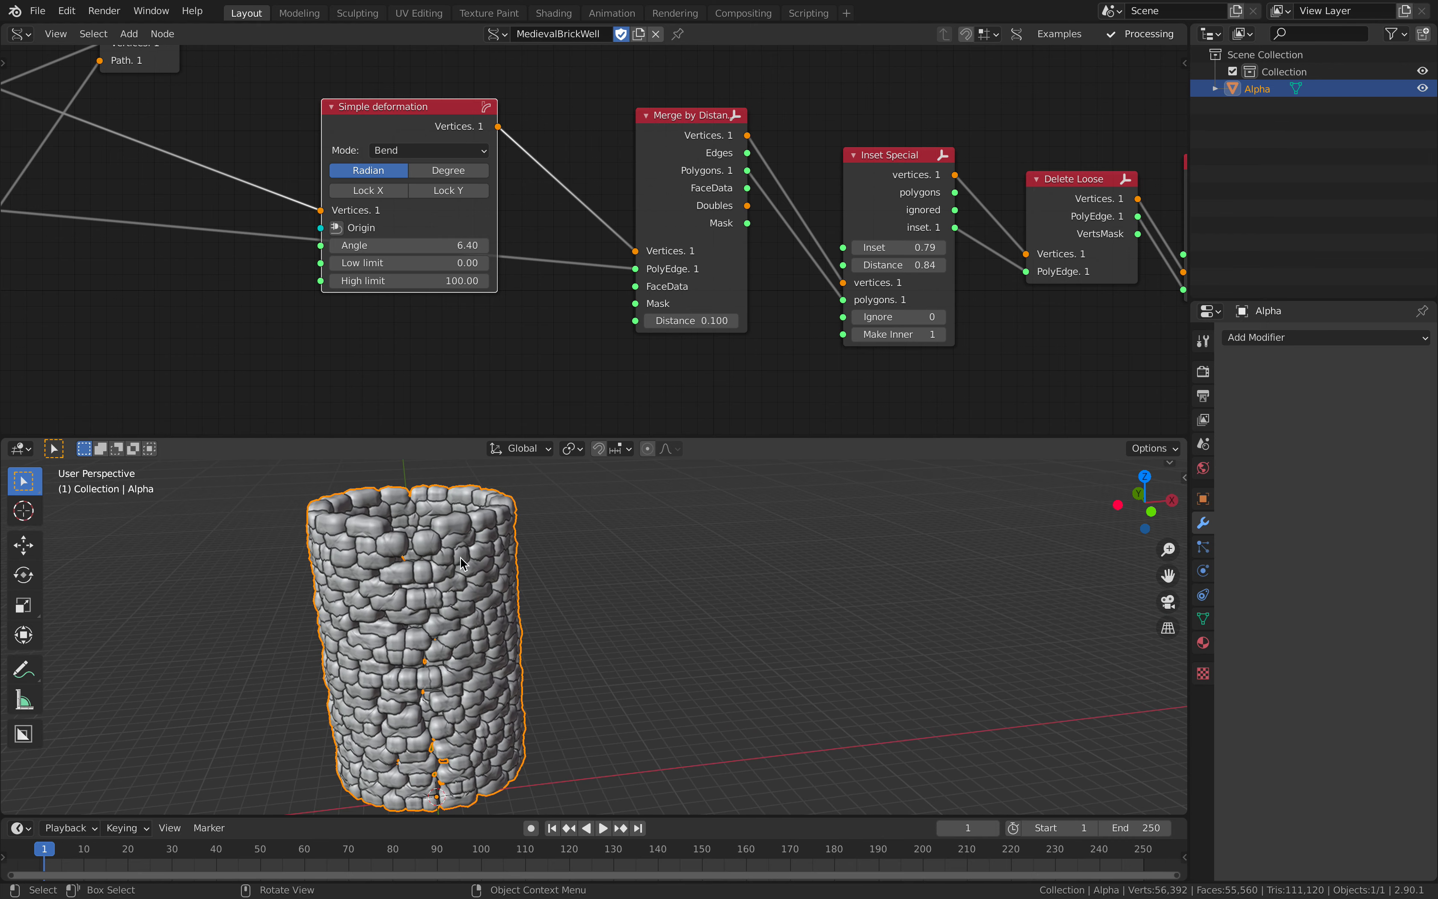
Examine the node chain from Merge by Distance through Inset Special, Delete Loose and Solidify to Subdivide.
middle_click_drag(521, 316, 326, 333)
left_click_drag(552, 254, 566, 253)
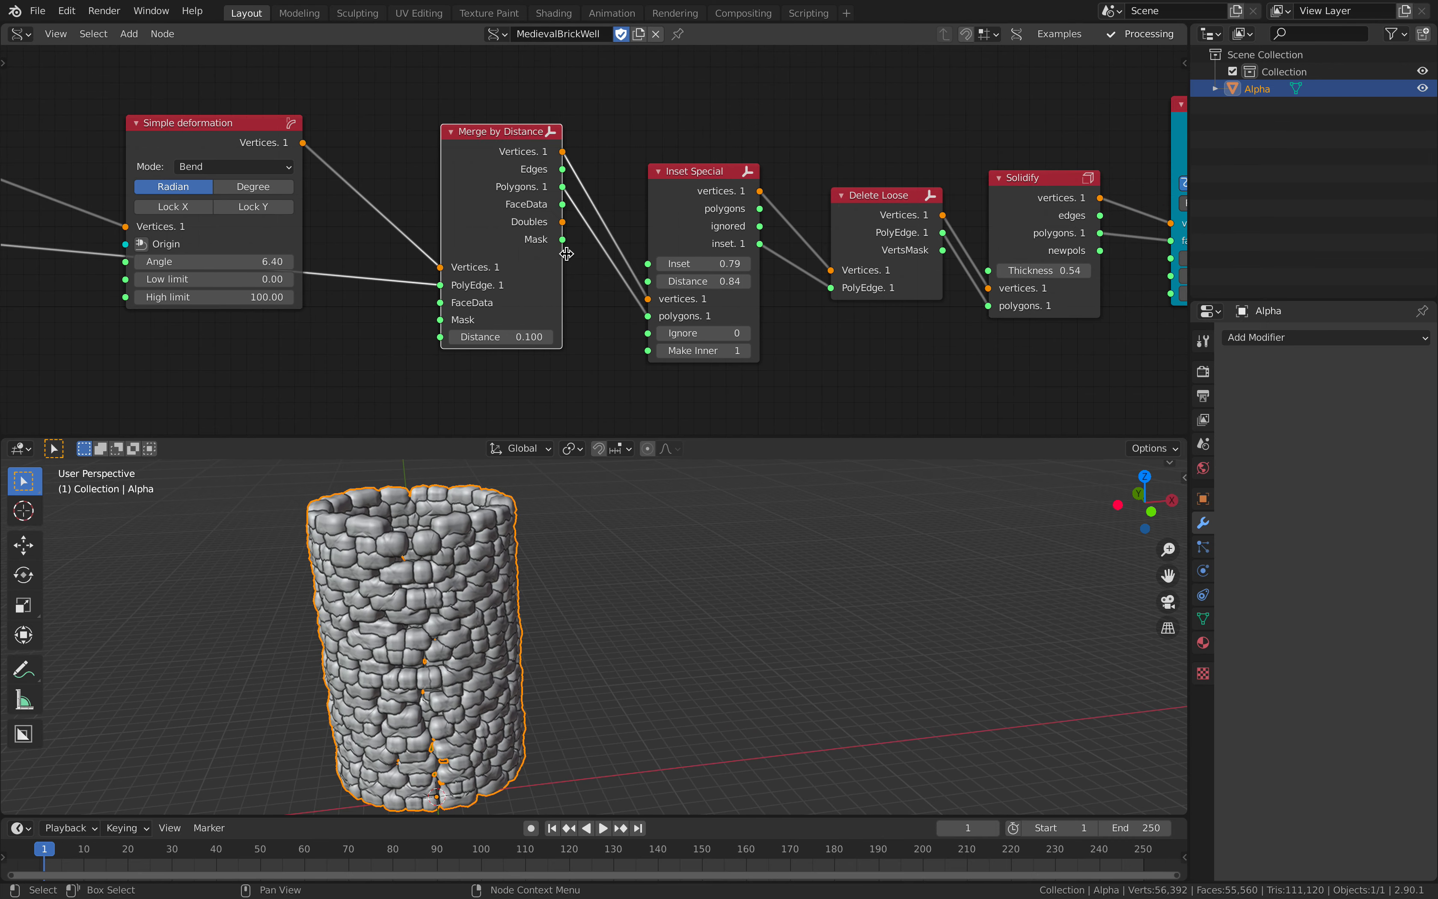
left_click_drag(479, 145, 458, 145)
middle_click_drag(577, 185, 367, 167)
left_click_drag(478, 165, 450, 144)
middle_click_drag(511, 197, 354, 209)
left_click_drag(522, 205, 503, 186)
middle_click_drag(474, 191, 417, 188)
left_click_drag(599, 189, 591, 180)
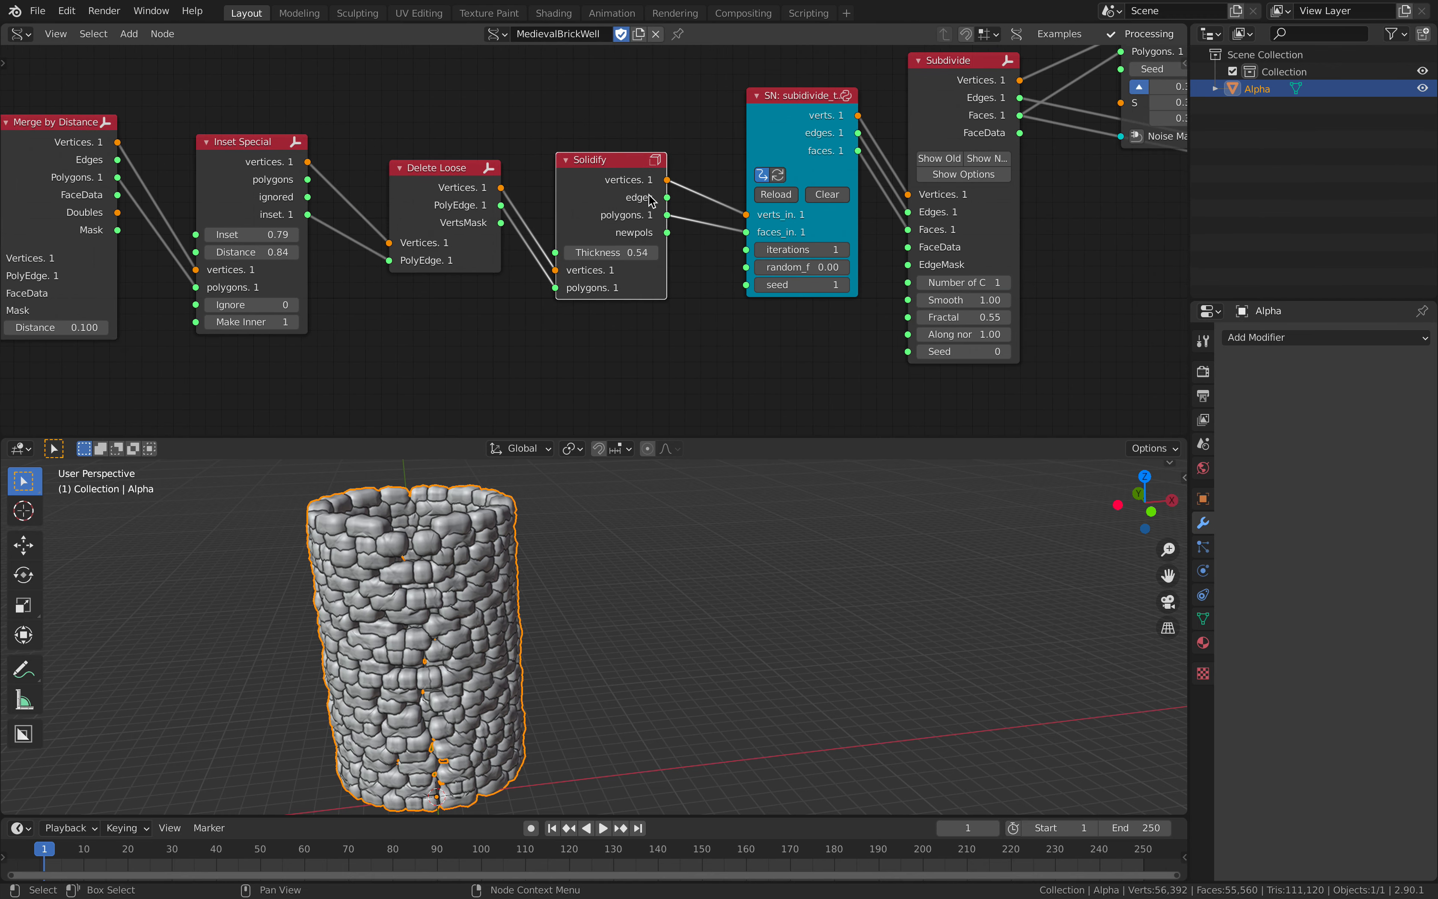
middle_click_drag(590, 180, 365, 179)
middle_click_drag(543, 147, 359, 196)
Try a Fractal value of 2 on the Subdivide node and inspect the brick surfaces.
middle_click_drag(504, 338, 496, 315)
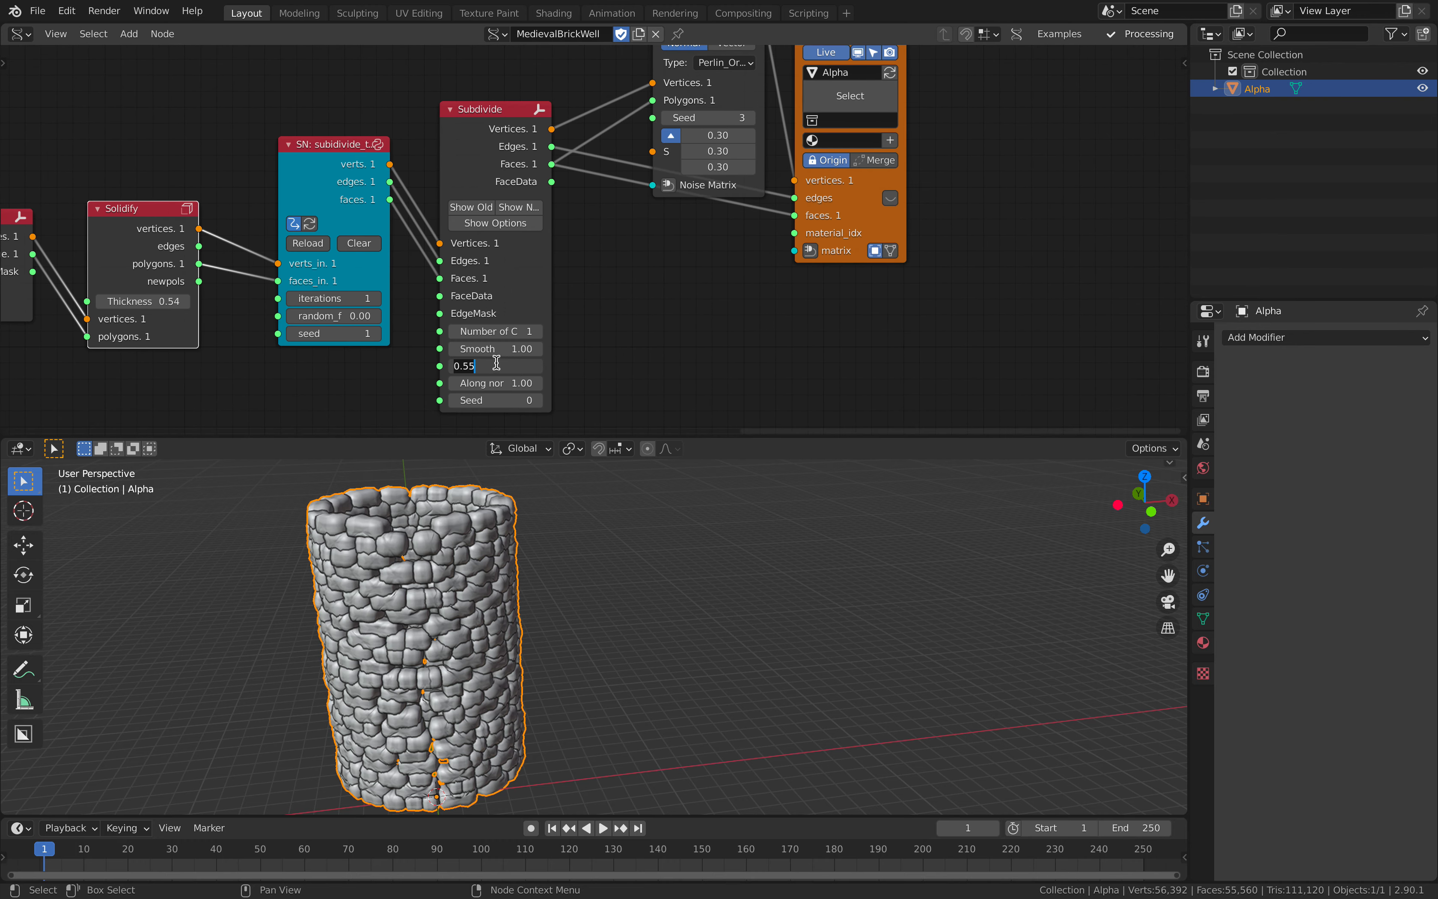
type("2")
key("Return")
middle_click_drag(511, 285, 493, 350)
type(".")
middle_click_drag(549, 525, 505, 556)
Set the Bricks grid node's Width to 10.
middle_click_drag(93, 286, 1111, 168)
scroll(556, 270, "down", 2)
scroll(658, 181, "up", 5)
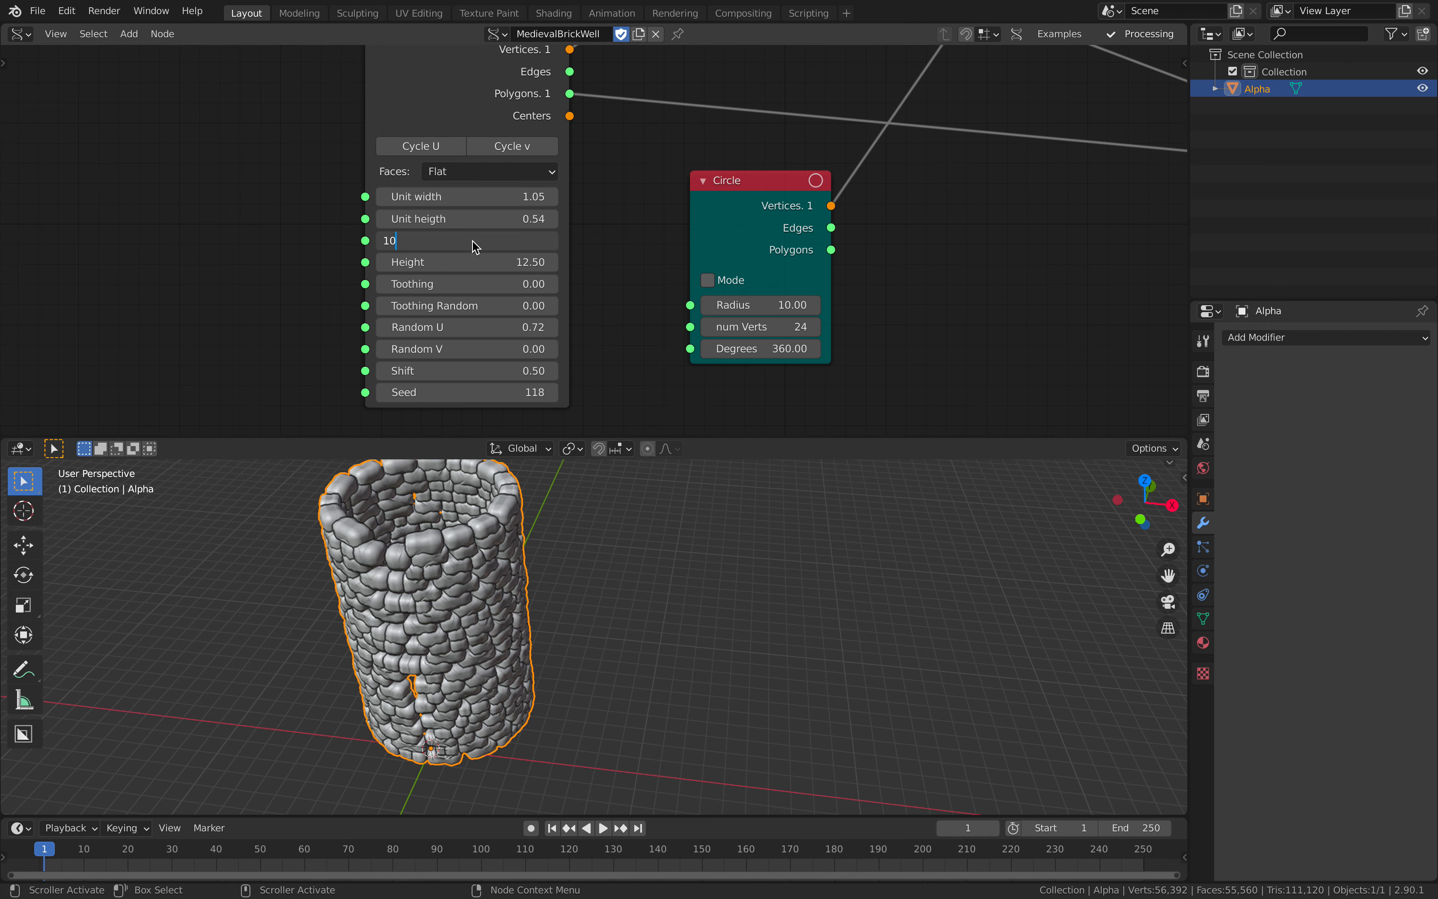
key("Return")
mouse_move(537, 585)
middle_mouse_down()
mouse_move(625, 583)
mouse_move(538, 574)
middle_mouse_up()
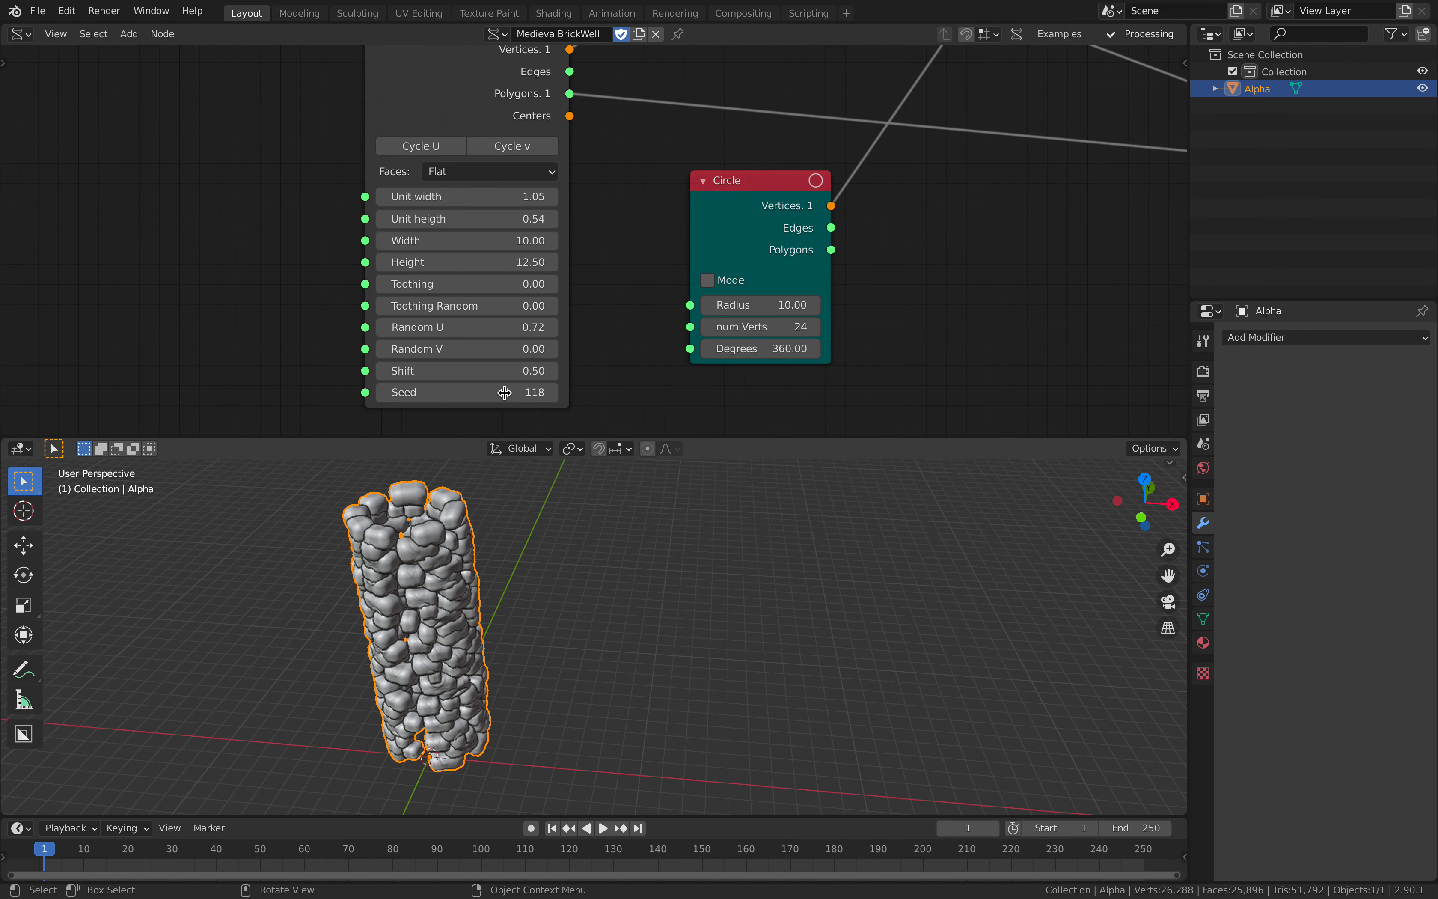
Open the recent file brick_by_brick_006.blend without saving the current file's changes.
left_click(37, 11)
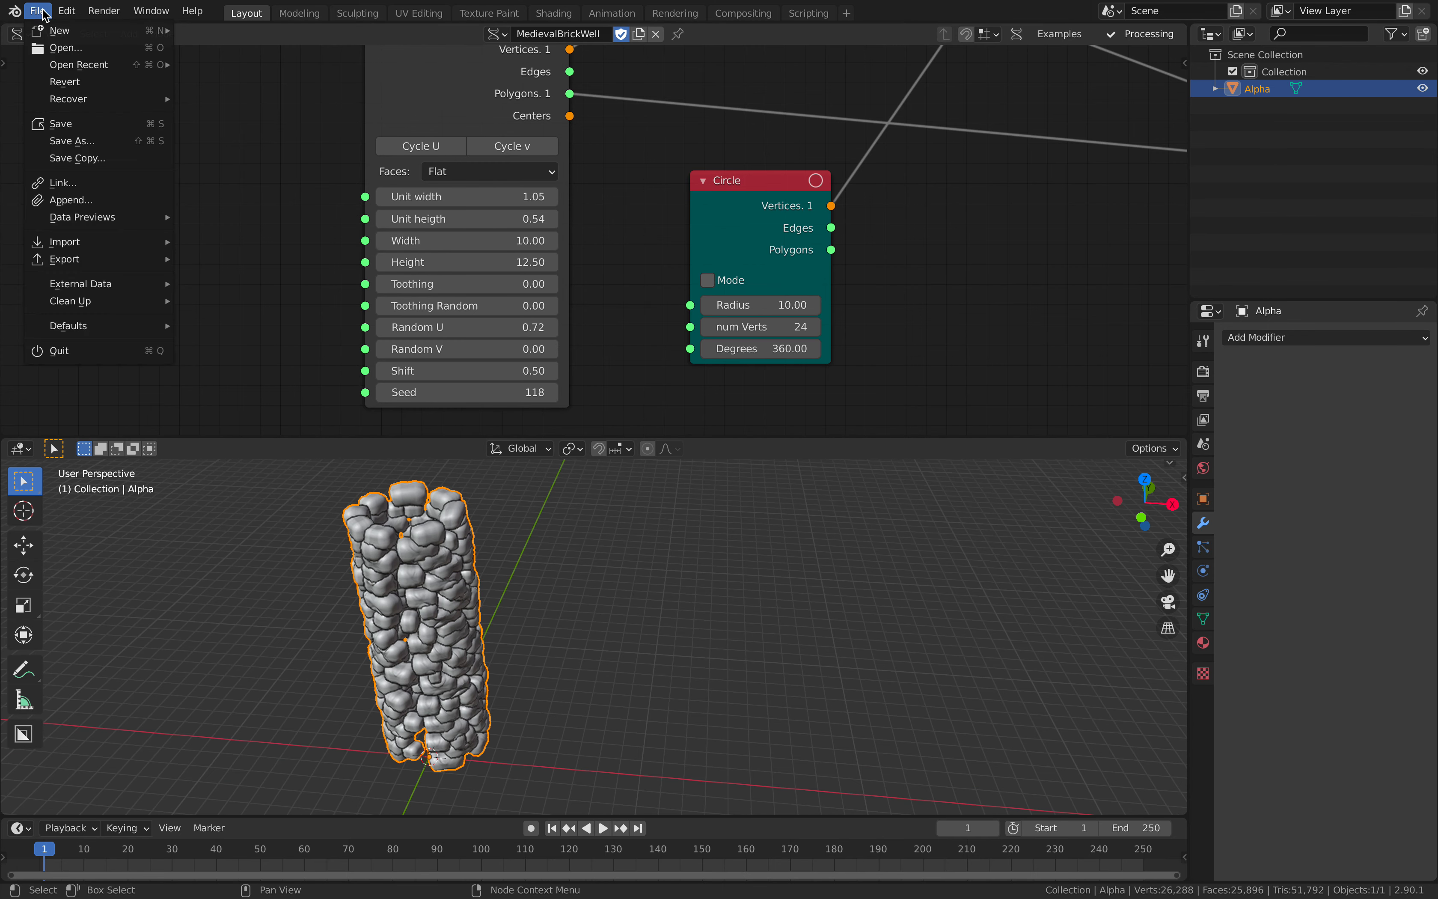
mouse_move(71, 61)
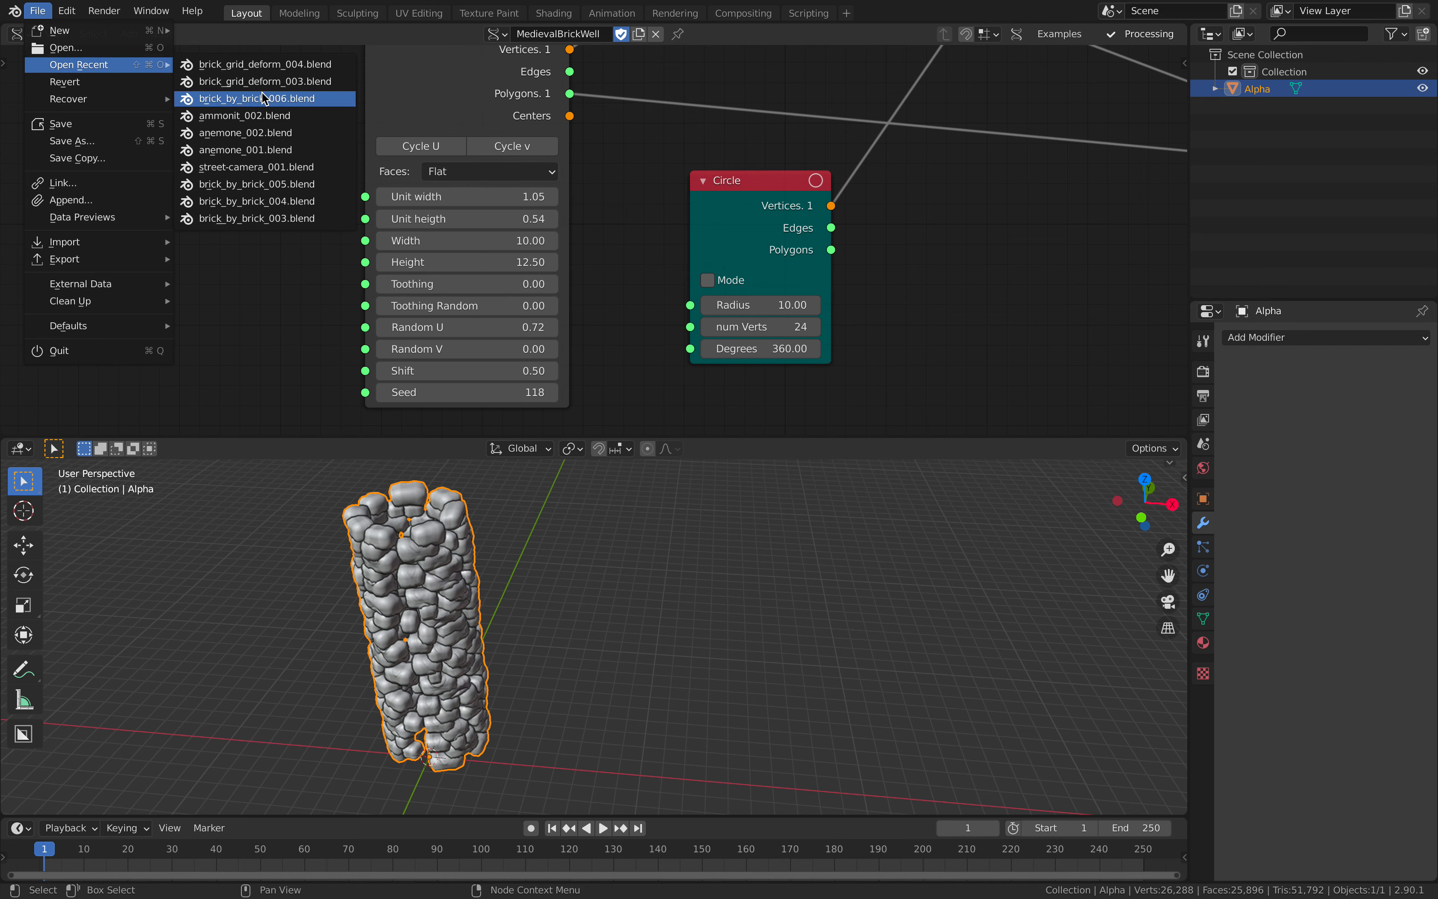
left_click(293, 106)
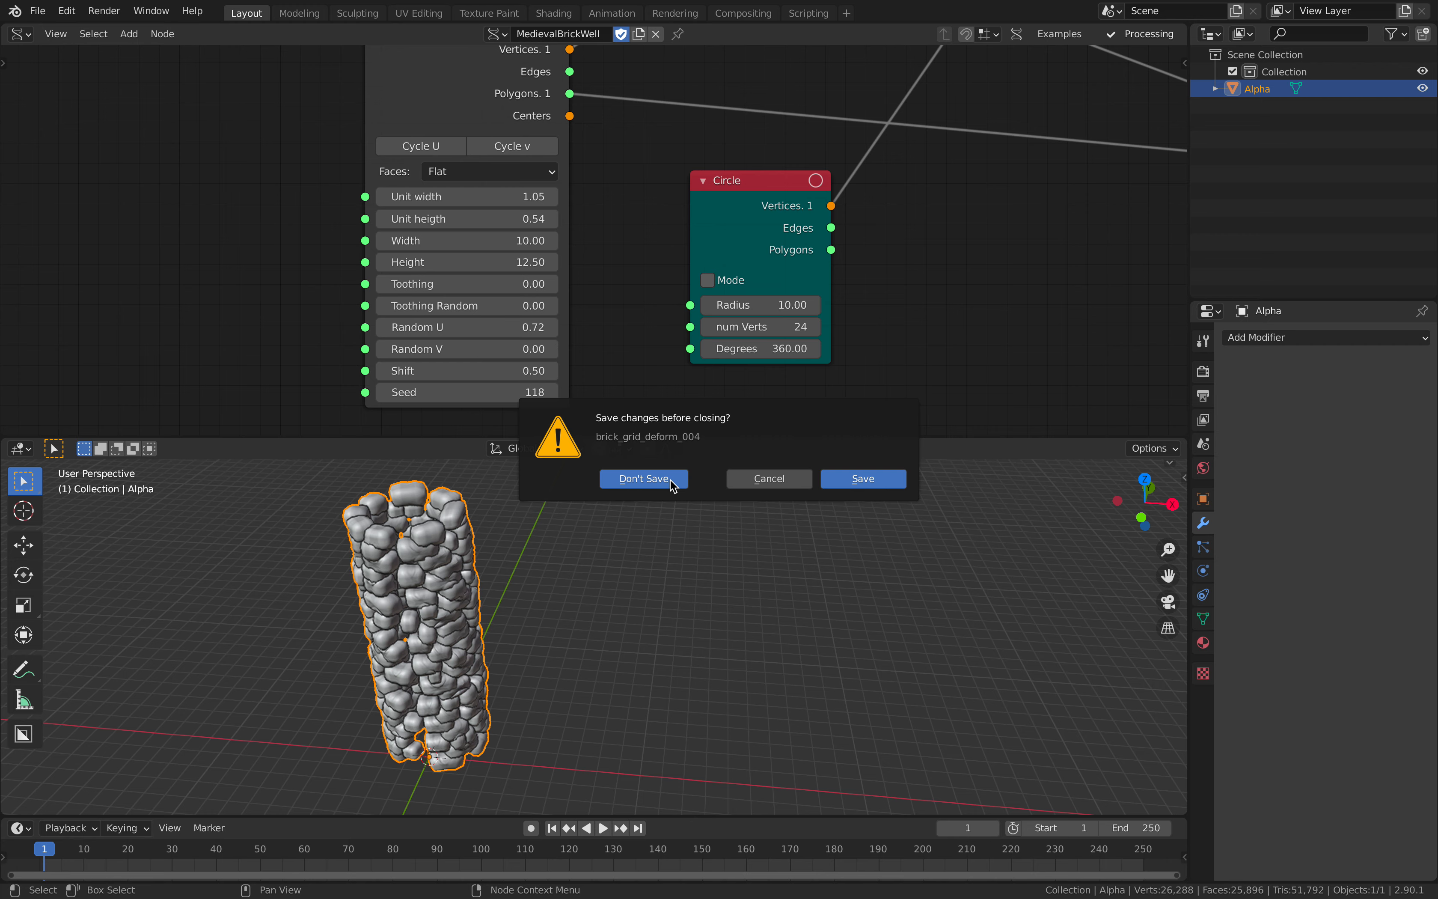
left_click(644, 478)
middle_click_drag(706, 551, 637, 544)
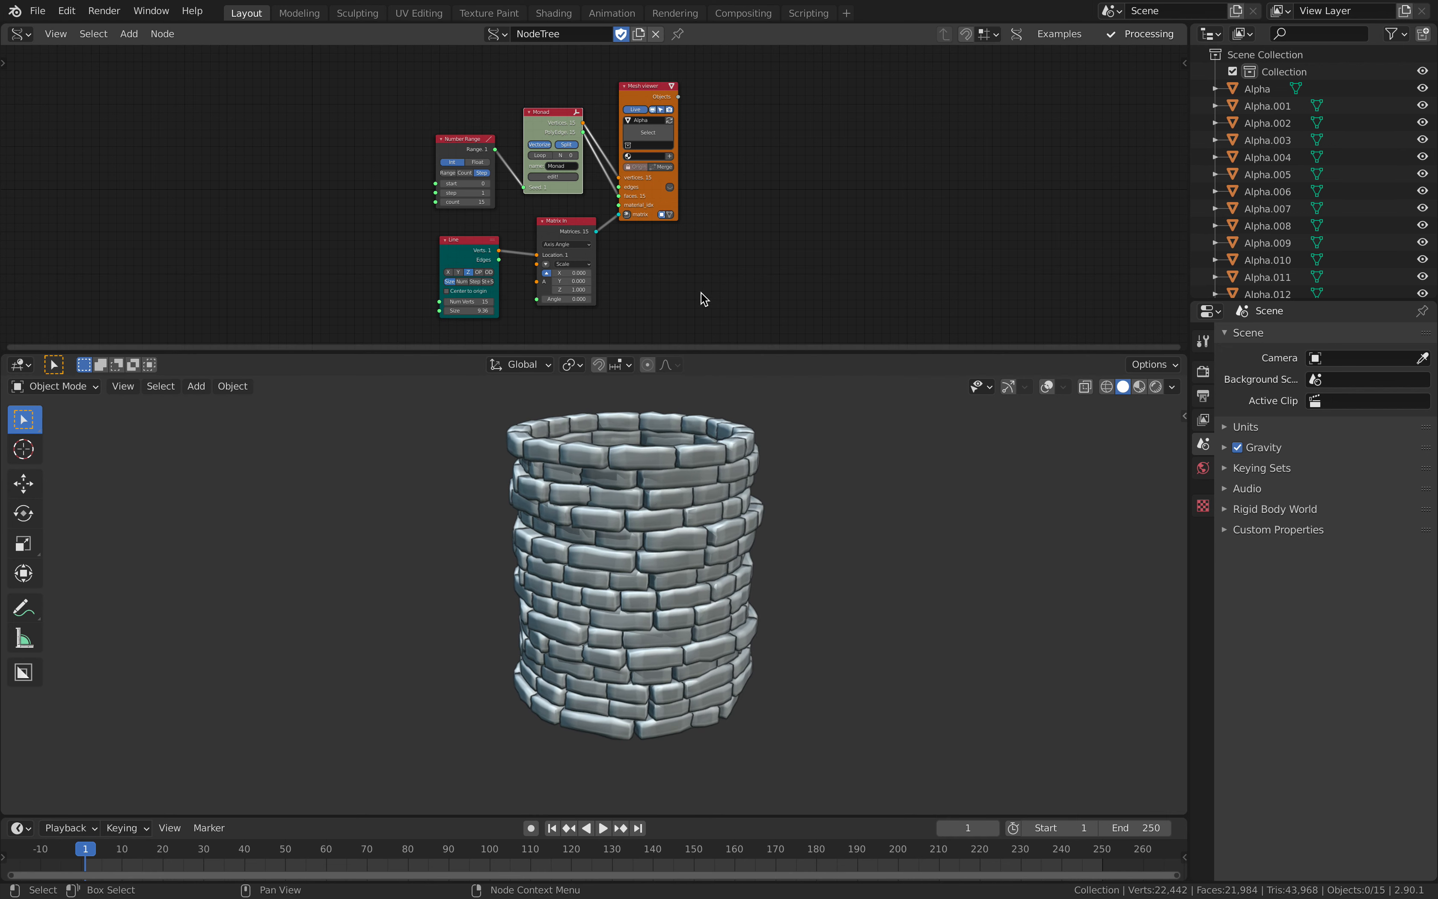
Set both the Line node's Num Verts and the Number Range count to 2, and inspect the brick rings.
scroll(717, 273, "up", 2)
scroll(715, 266, "up", 1)
middle_click_drag(714, 263, 683, 222)
scroll(701, 246, "up", 1)
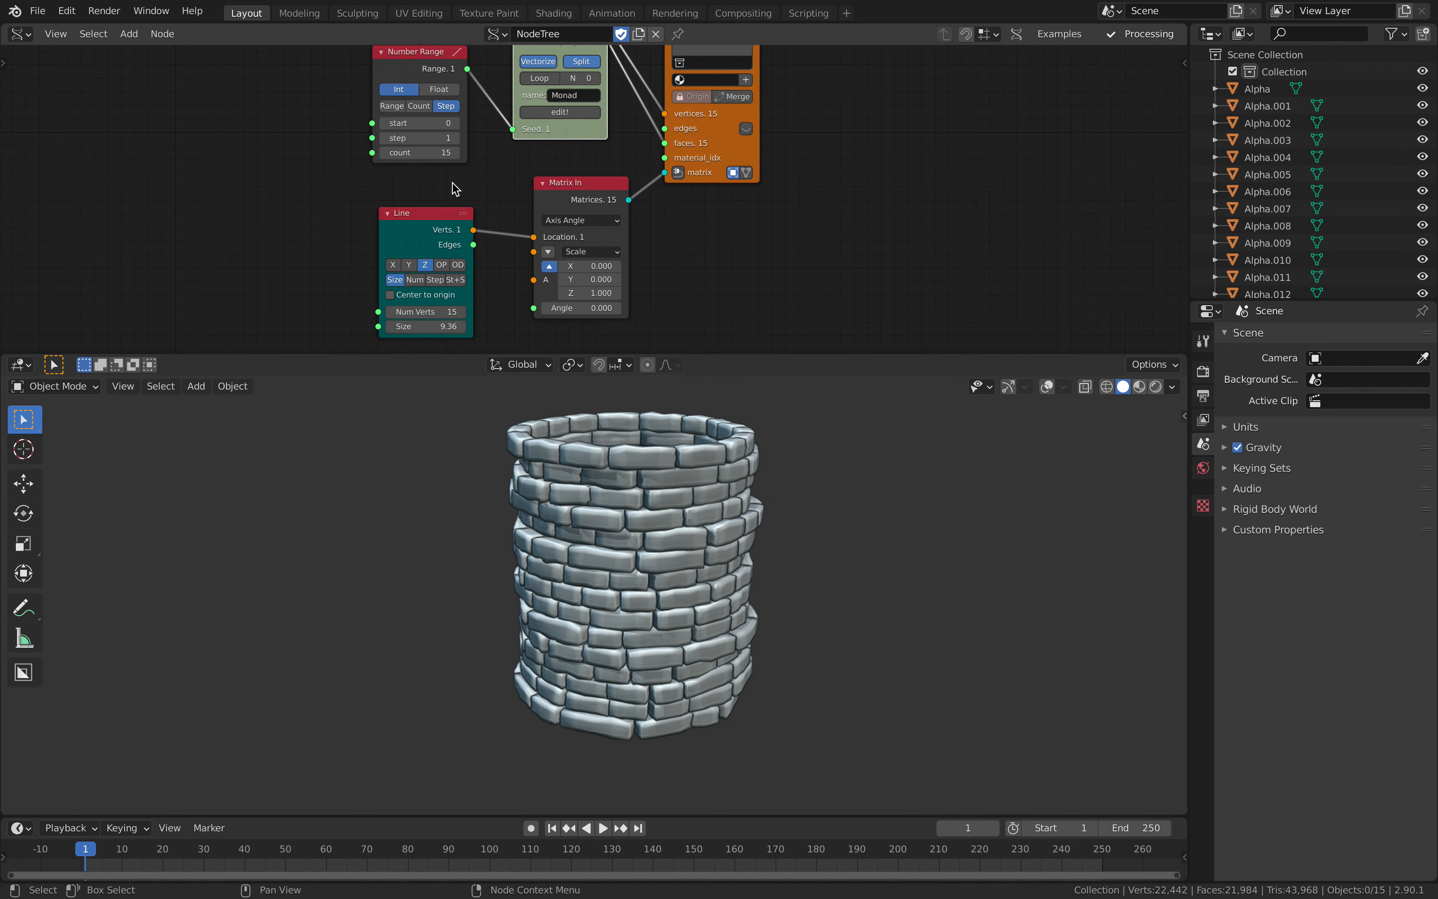
left_click(433, 153)
key("Return")
type("2")
key("Return")
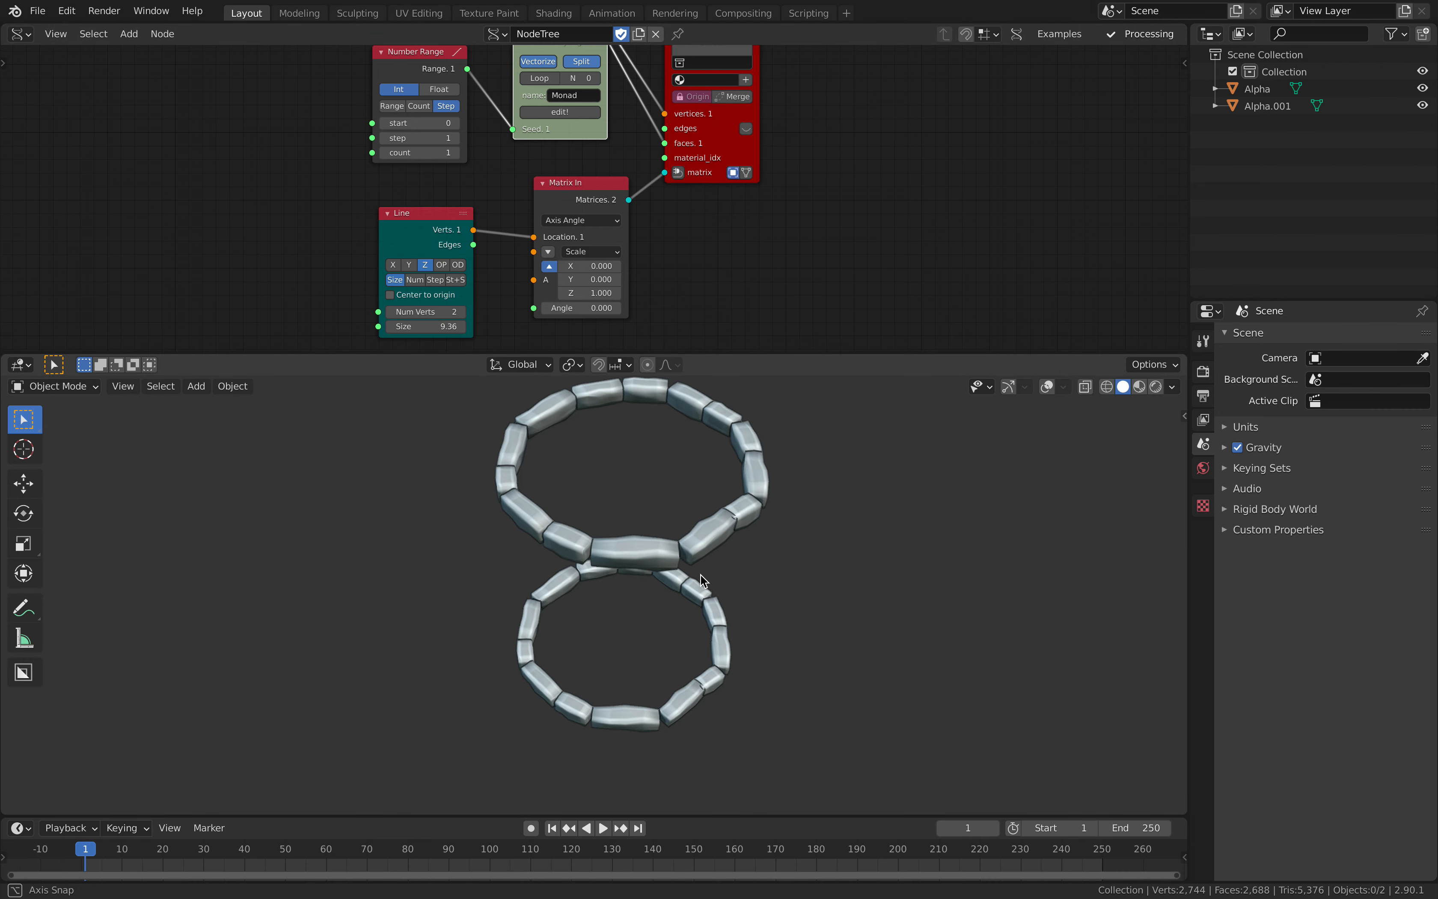
left_click(456, 153)
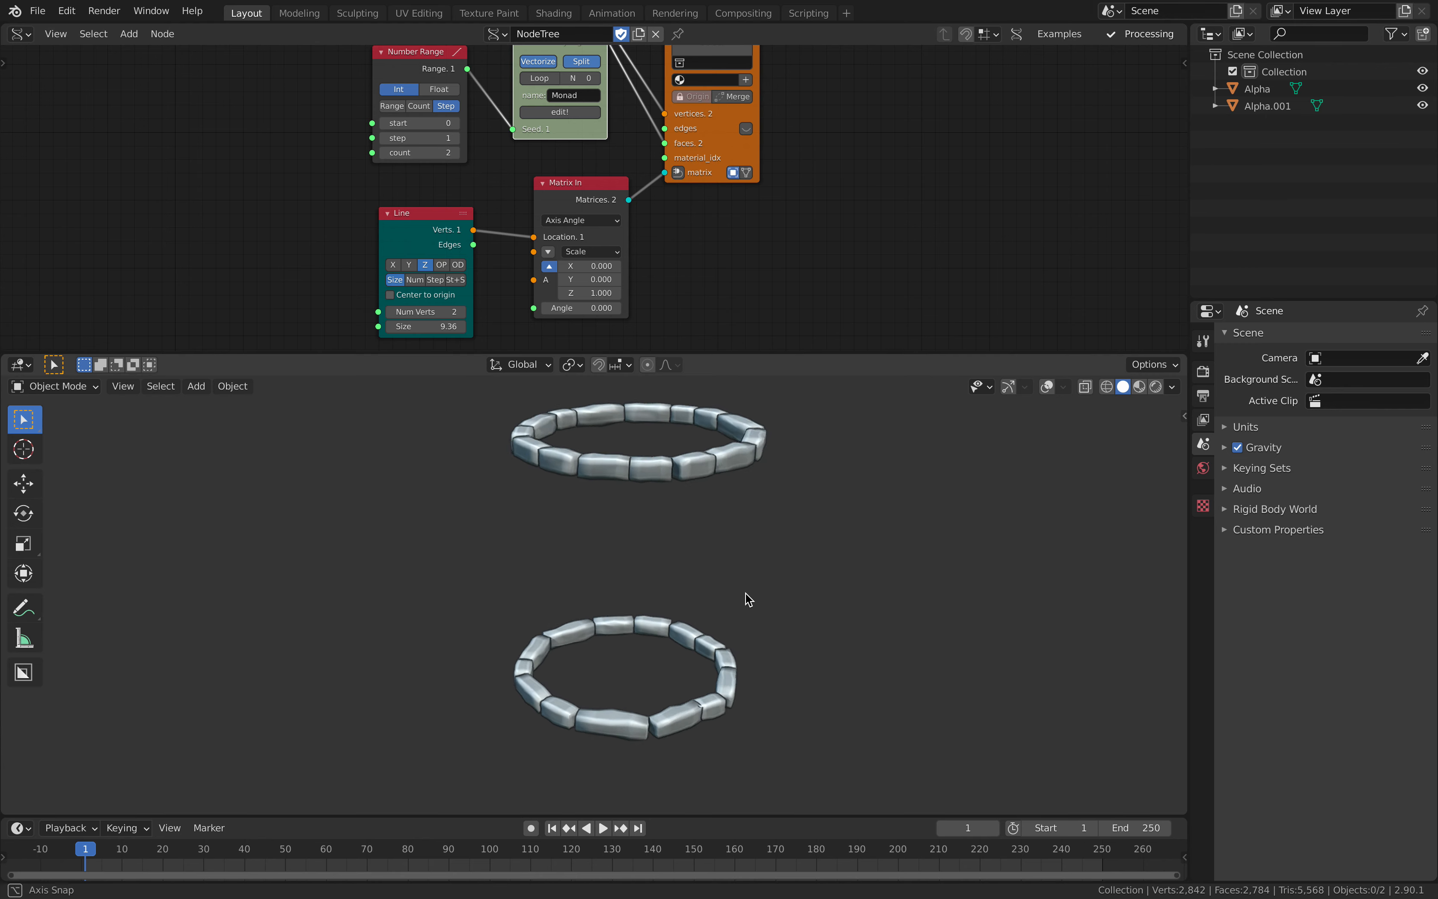
middle_click_drag(553, 531, 644, 617)
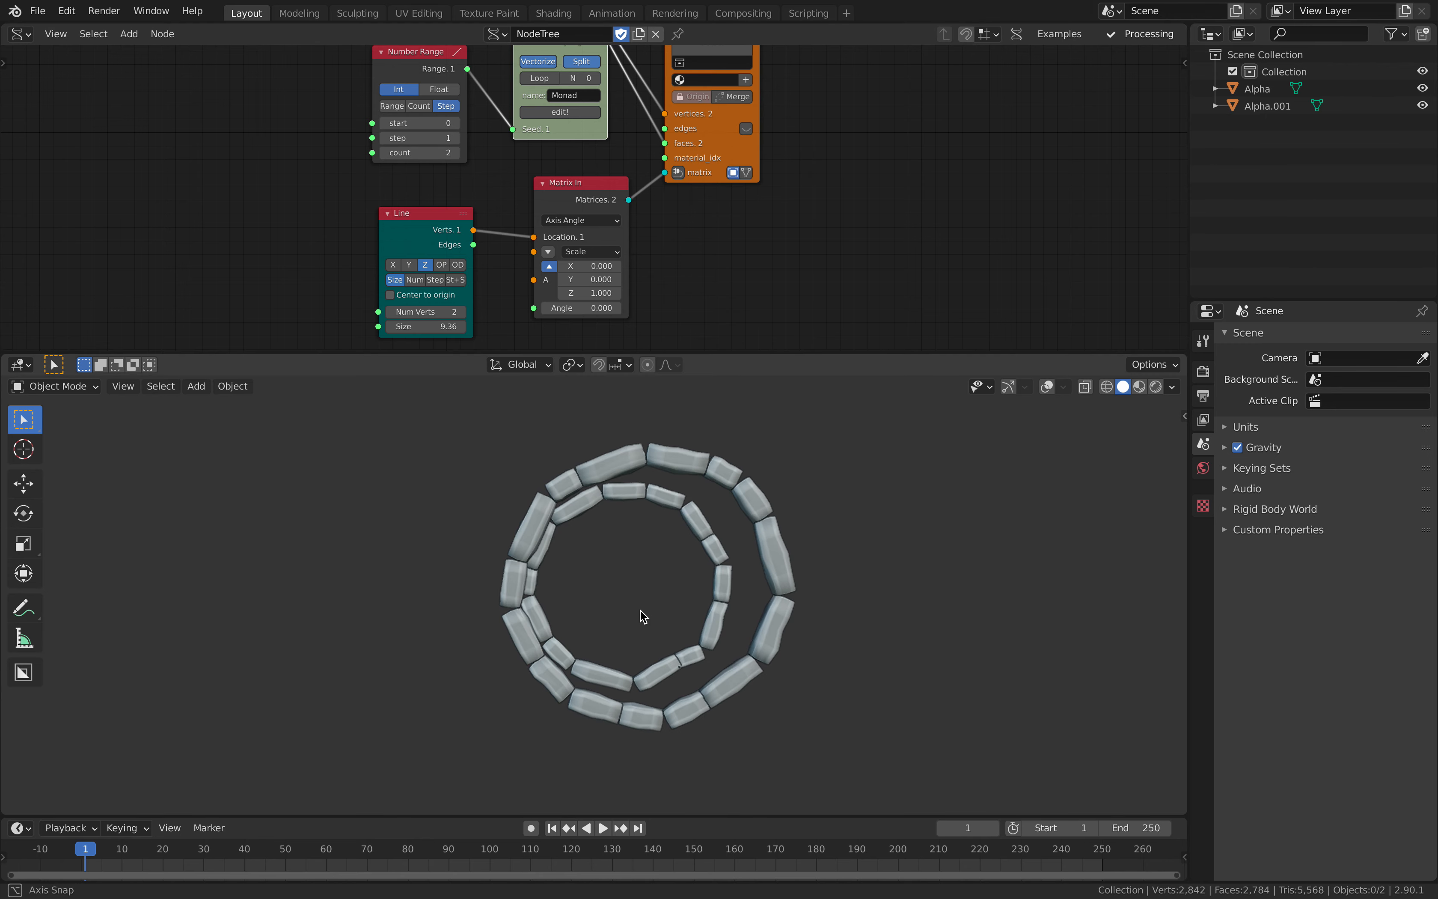
middle_click_drag(1104, 416, 557, 555)
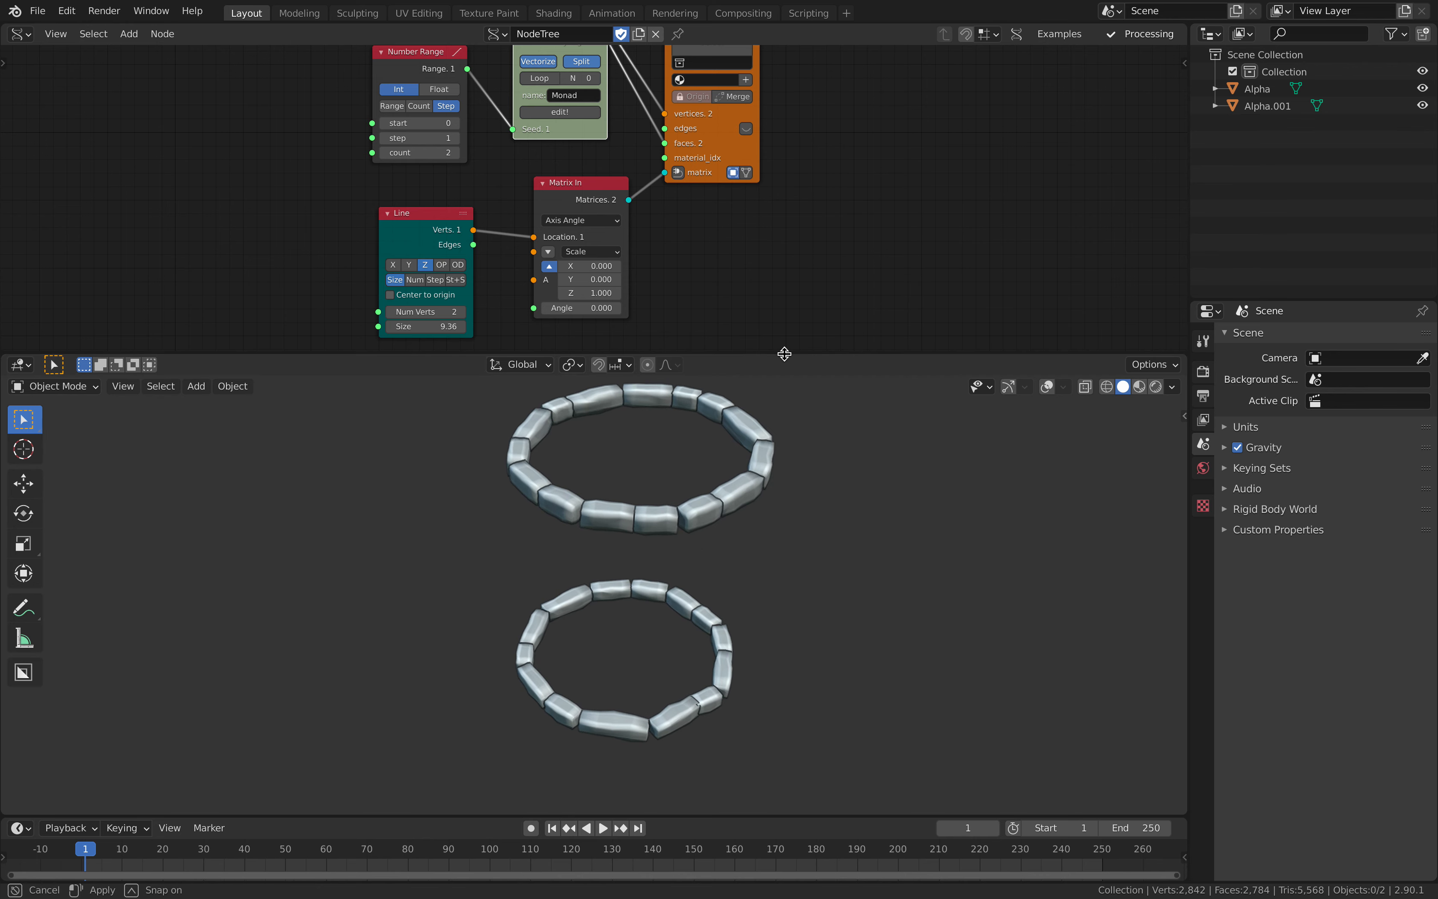
Enlarge the node editor area and raise the Line node's Num Verts and the Number Range count to 3.
left_click_drag(787, 357, 775, 498)
scroll(571, 264, "up", 1)
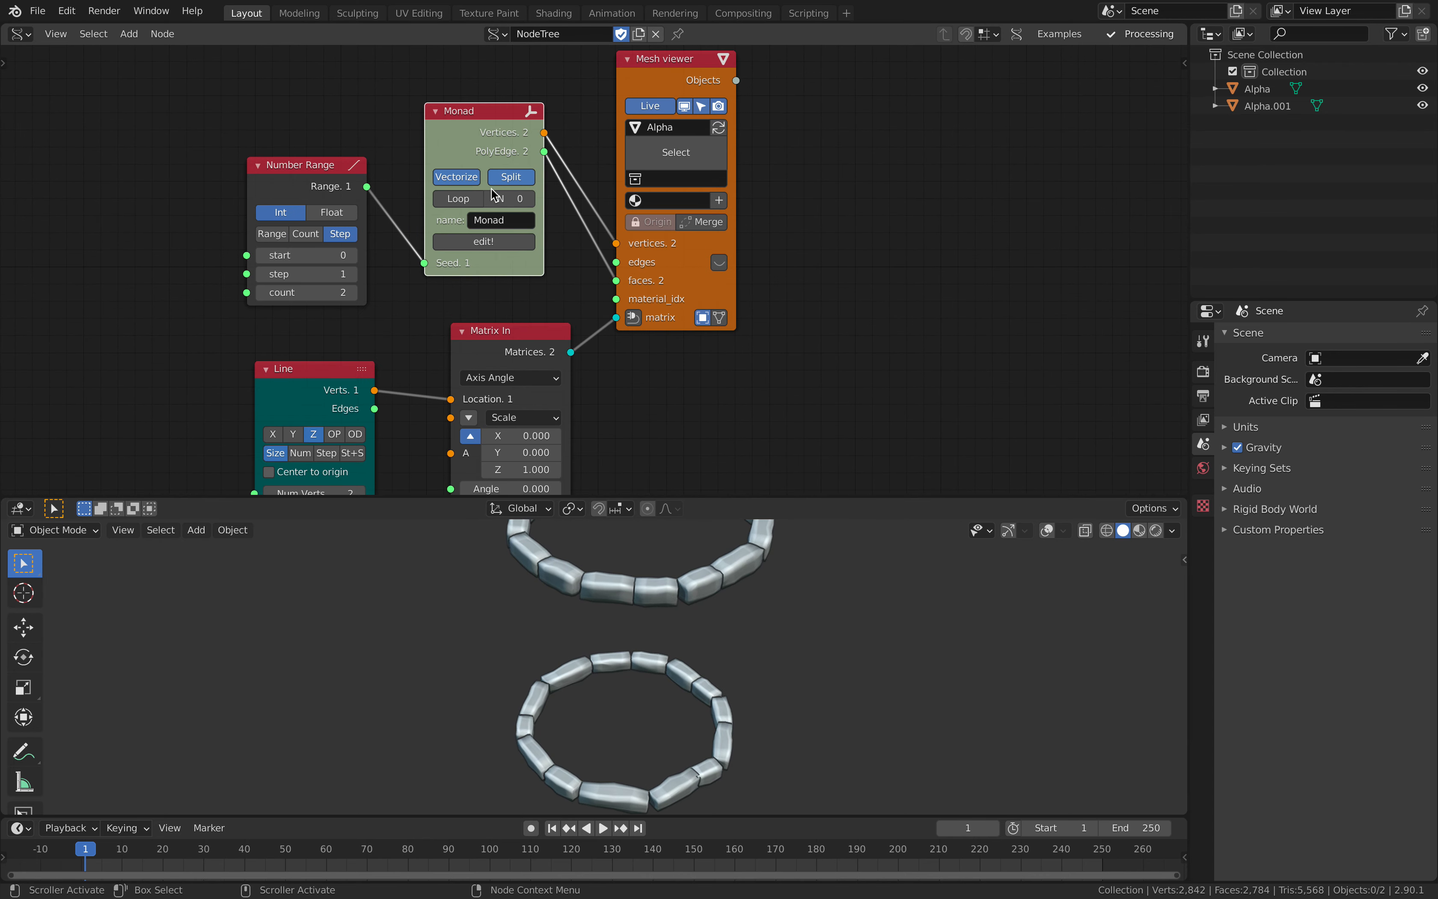
middle_click_drag(472, 126, 539, 122)
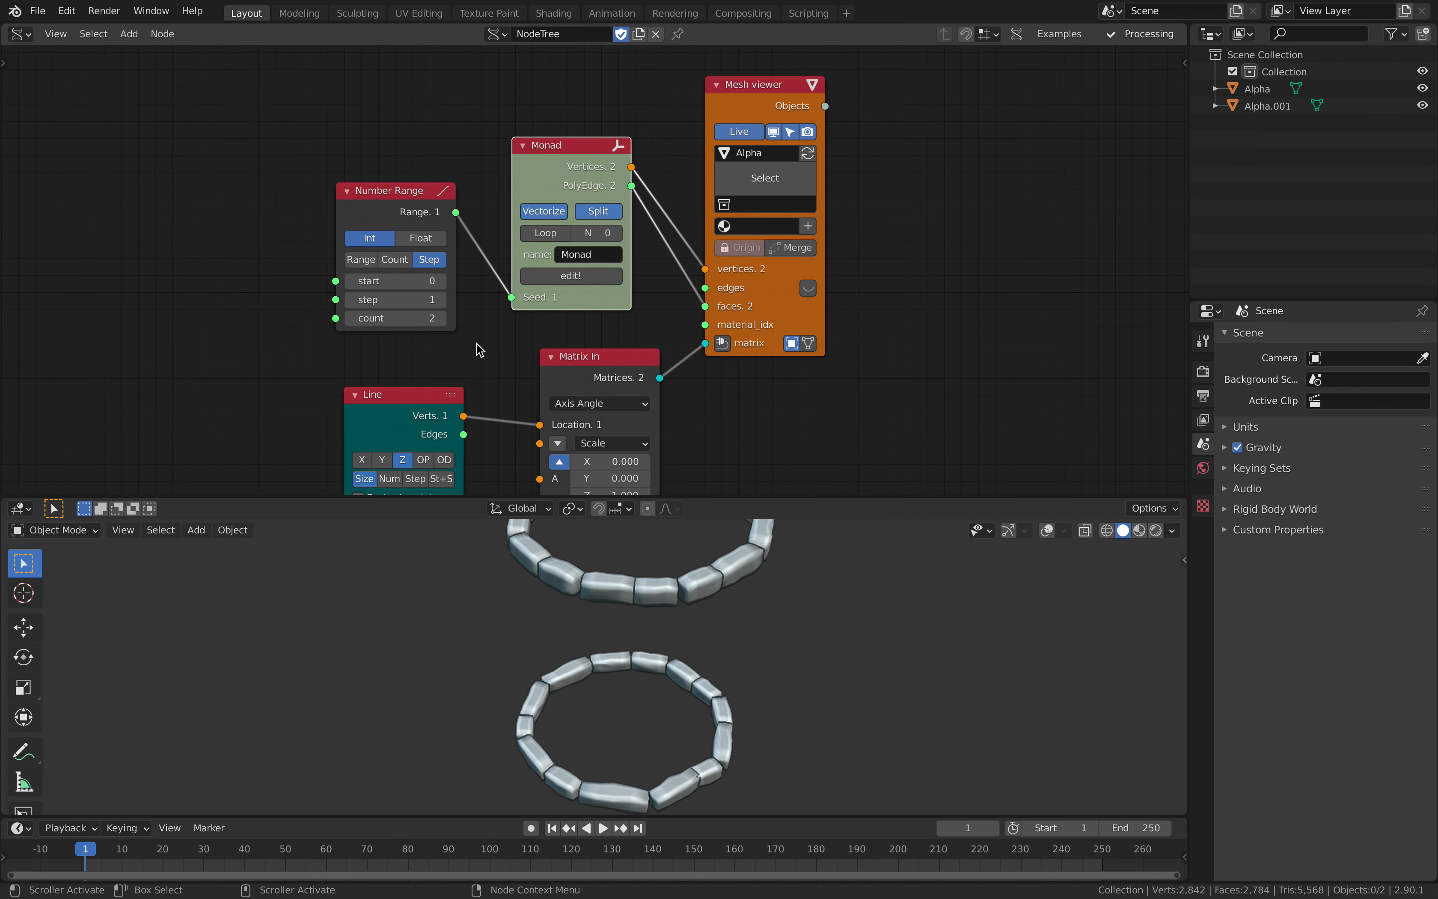
middle_click_drag(477, 344, 479, 238)
left_click(452, 414)
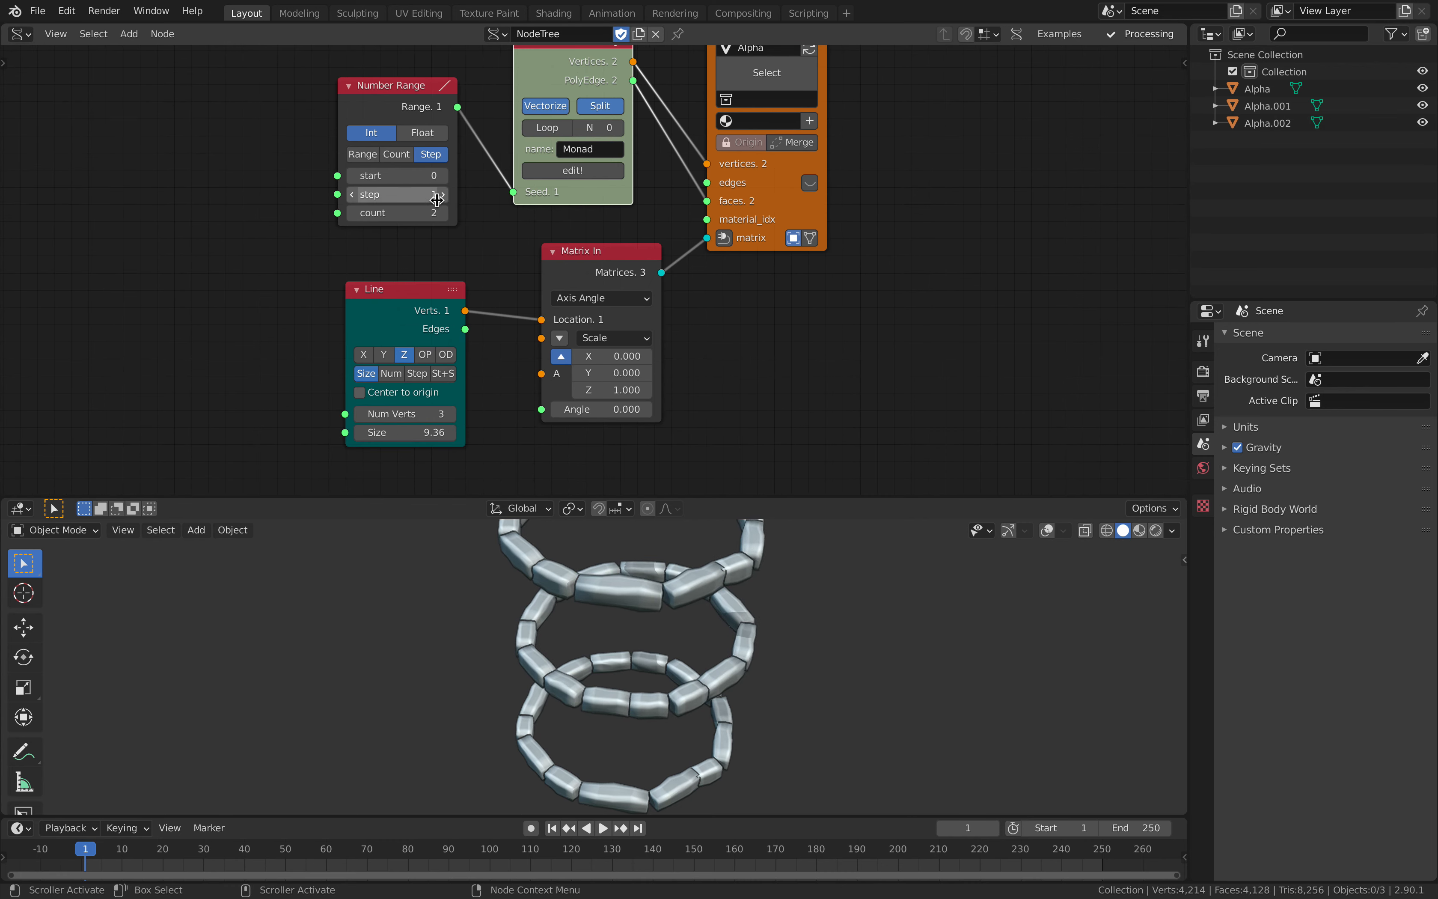
left_click(443, 213)
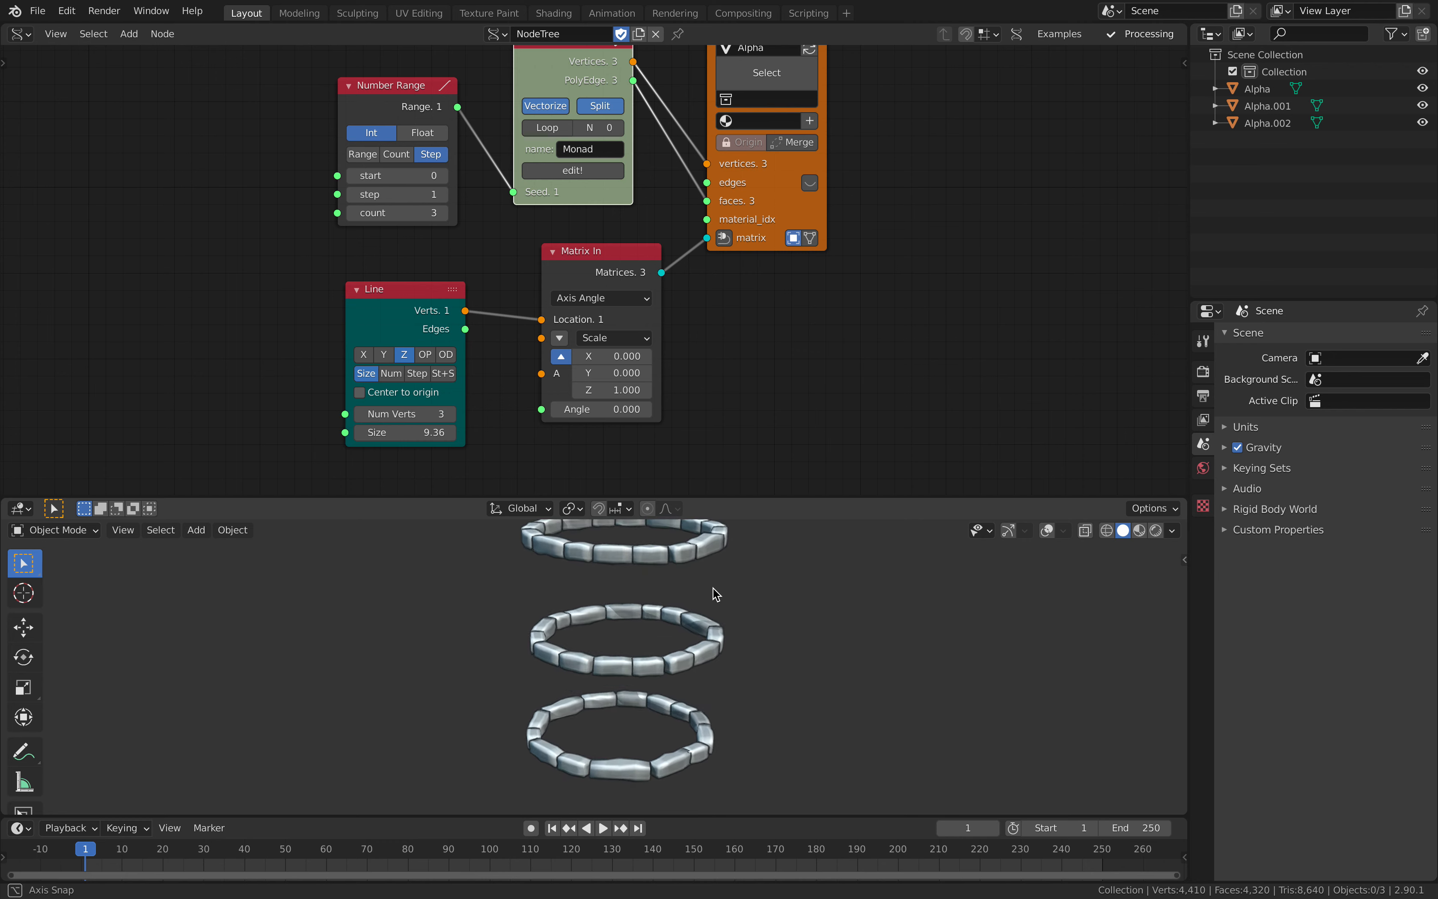
Reduce the Line node's Size to 1.62 so the three brick rings stack closely.
left_click_drag(420, 431, 324, 430)
middle_click_drag(635, 753, 670, 751)
Open the Monad node group for editing.
middle_click_drag(511, 198, 503, 274)
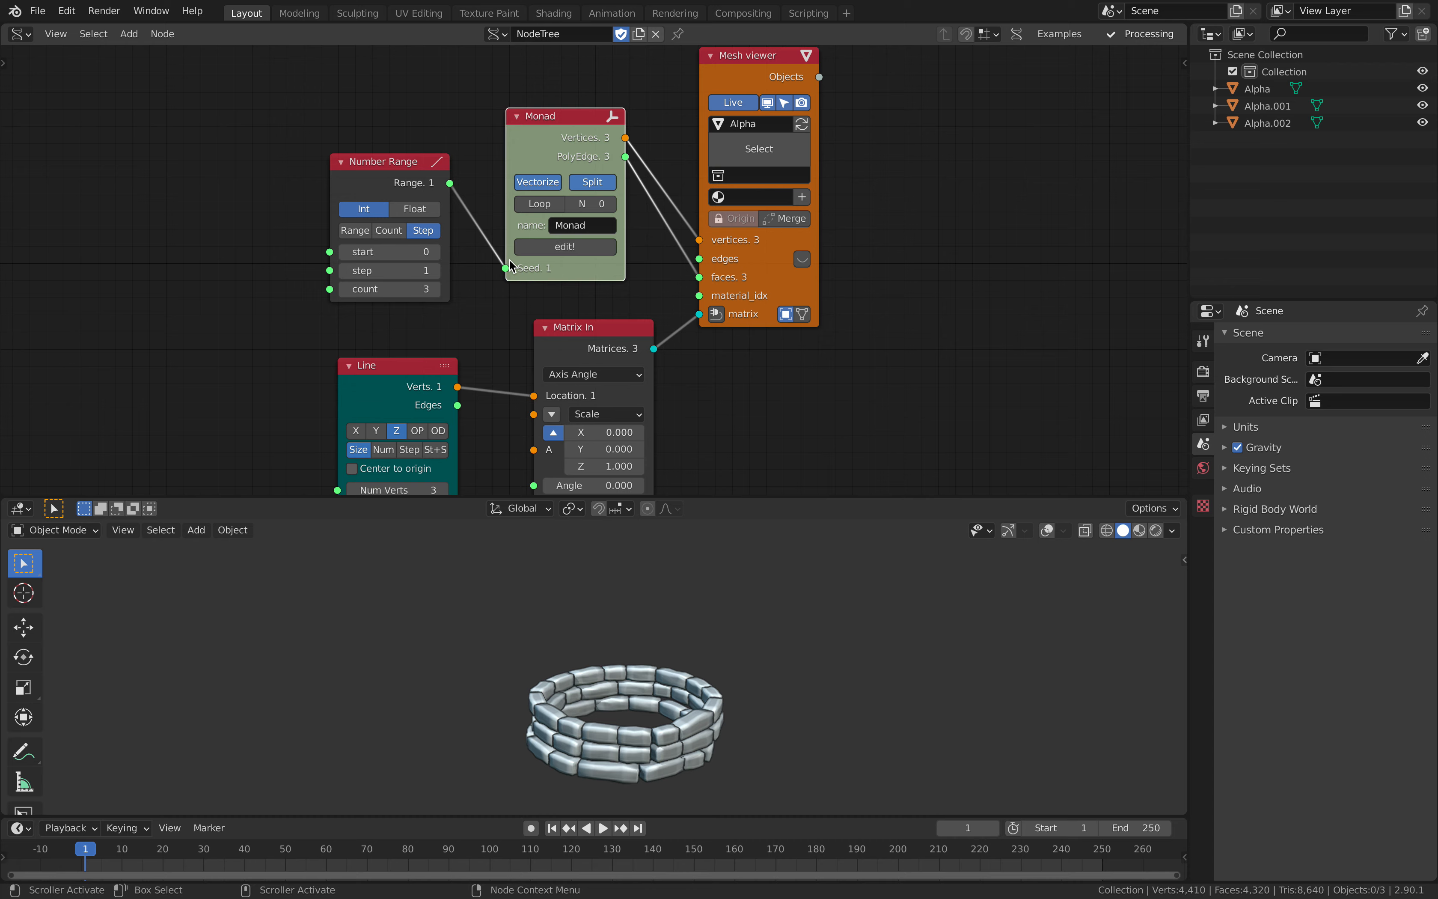
key("Tab")
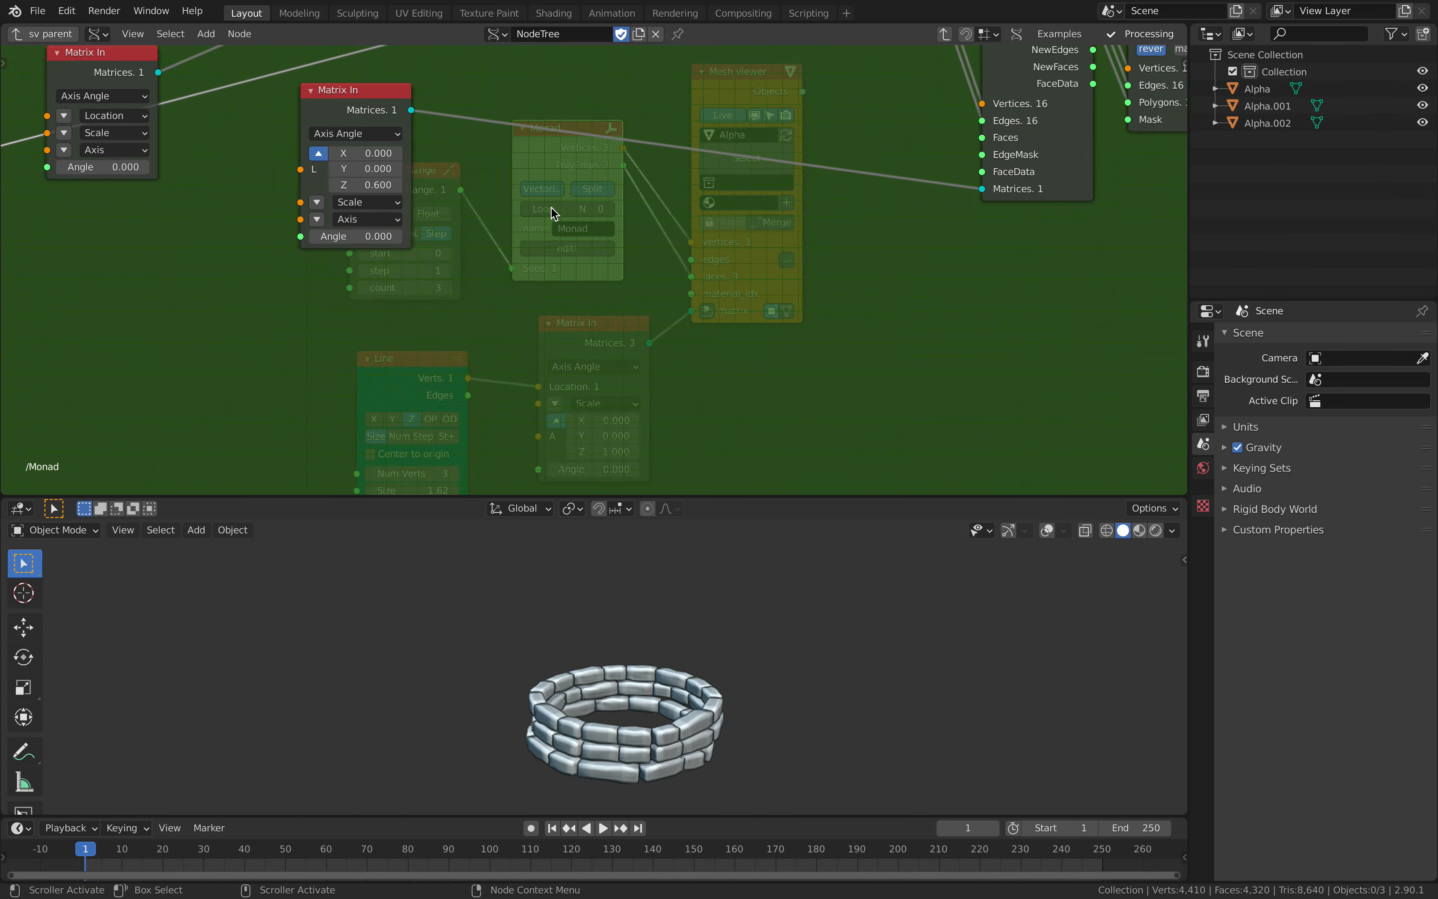
scroll(552, 219, "down", 6)
scroll(563, 331, "up", 10)
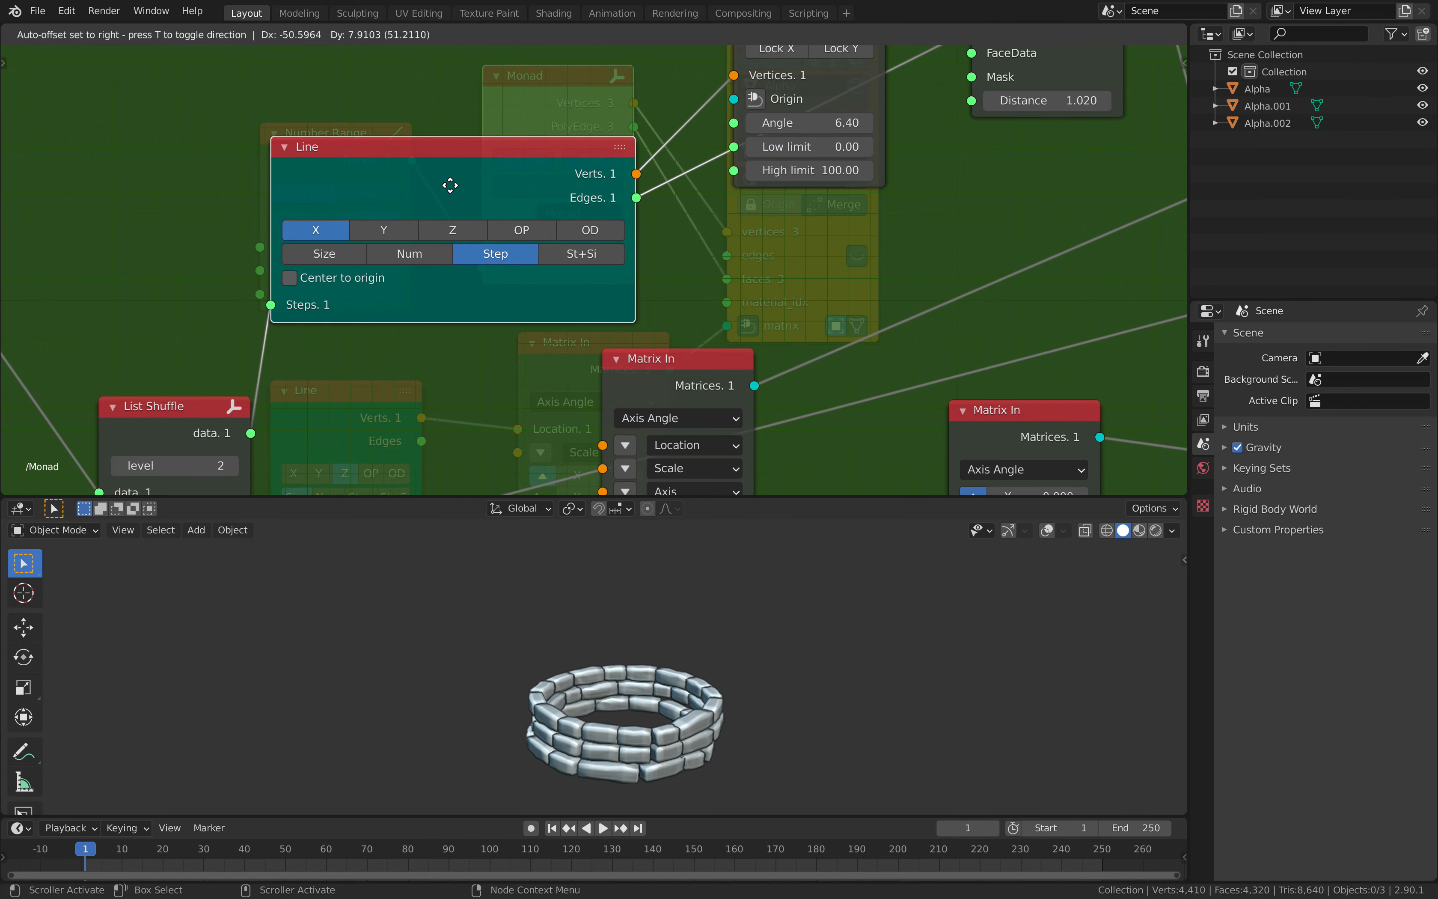
Rearrange the Random Num Gen and List Shuffle nodes ahead of the Line node inside the Monad group.
scroll(476, 166, "down", 3)
left_click_drag(201, 223, 139, 200)
left_click_drag(405, 291, 372, 277)
left_click_drag(208, 425, 121, 414)
middle_click_drag(257, 321, 252, 334)
scroll(253, 335, "up", 1)
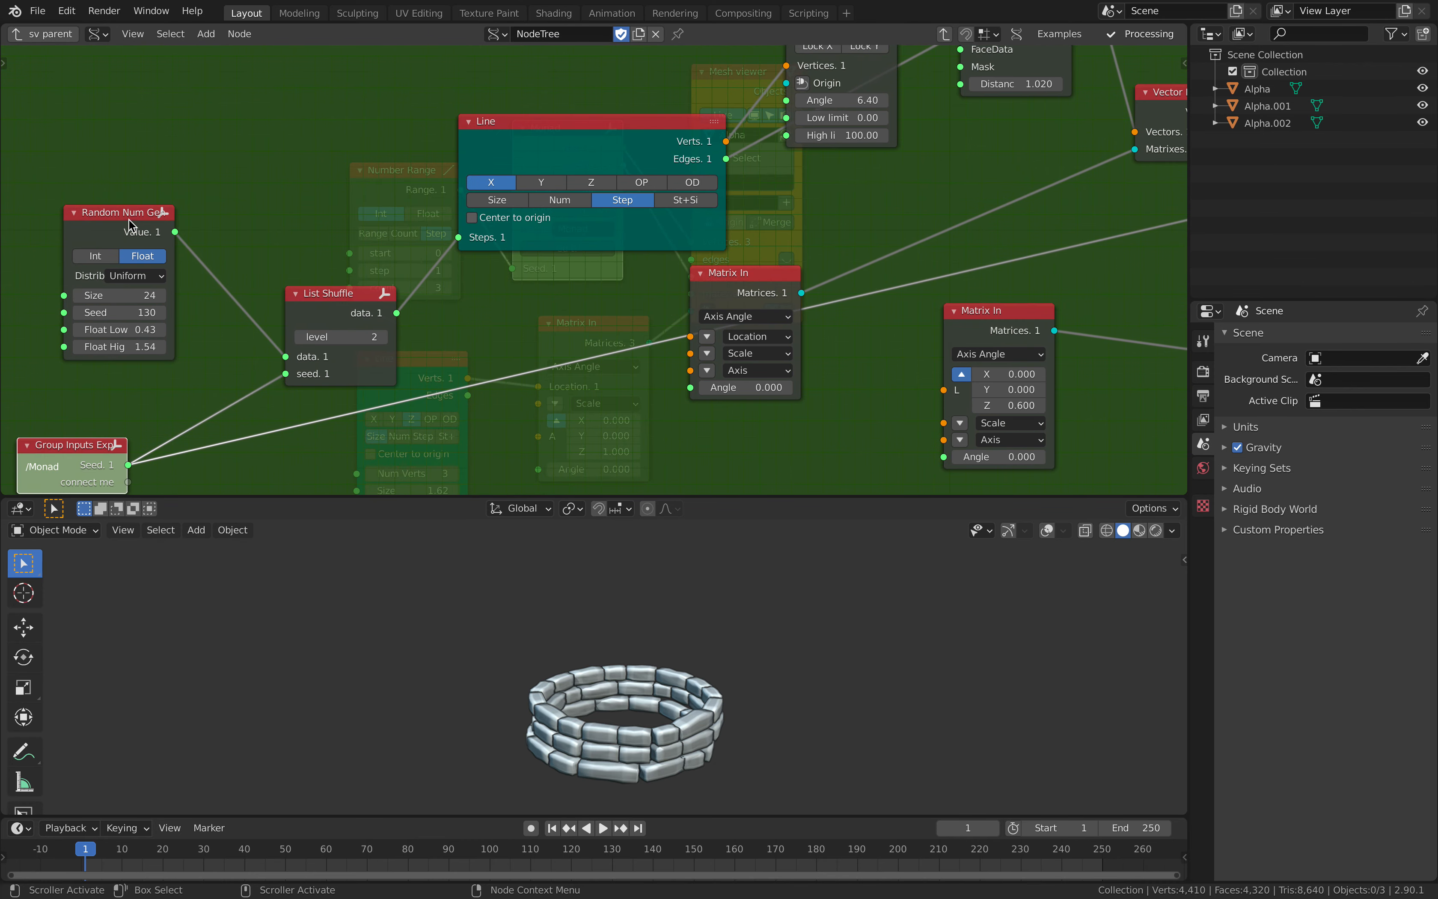
left_click_drag(129, 218, 161, 164)
left_click_drag(335, 283, 325, 254)
scroll(384, 241, "up", 3)
middle_click_drag(387, 247, 485, 268)
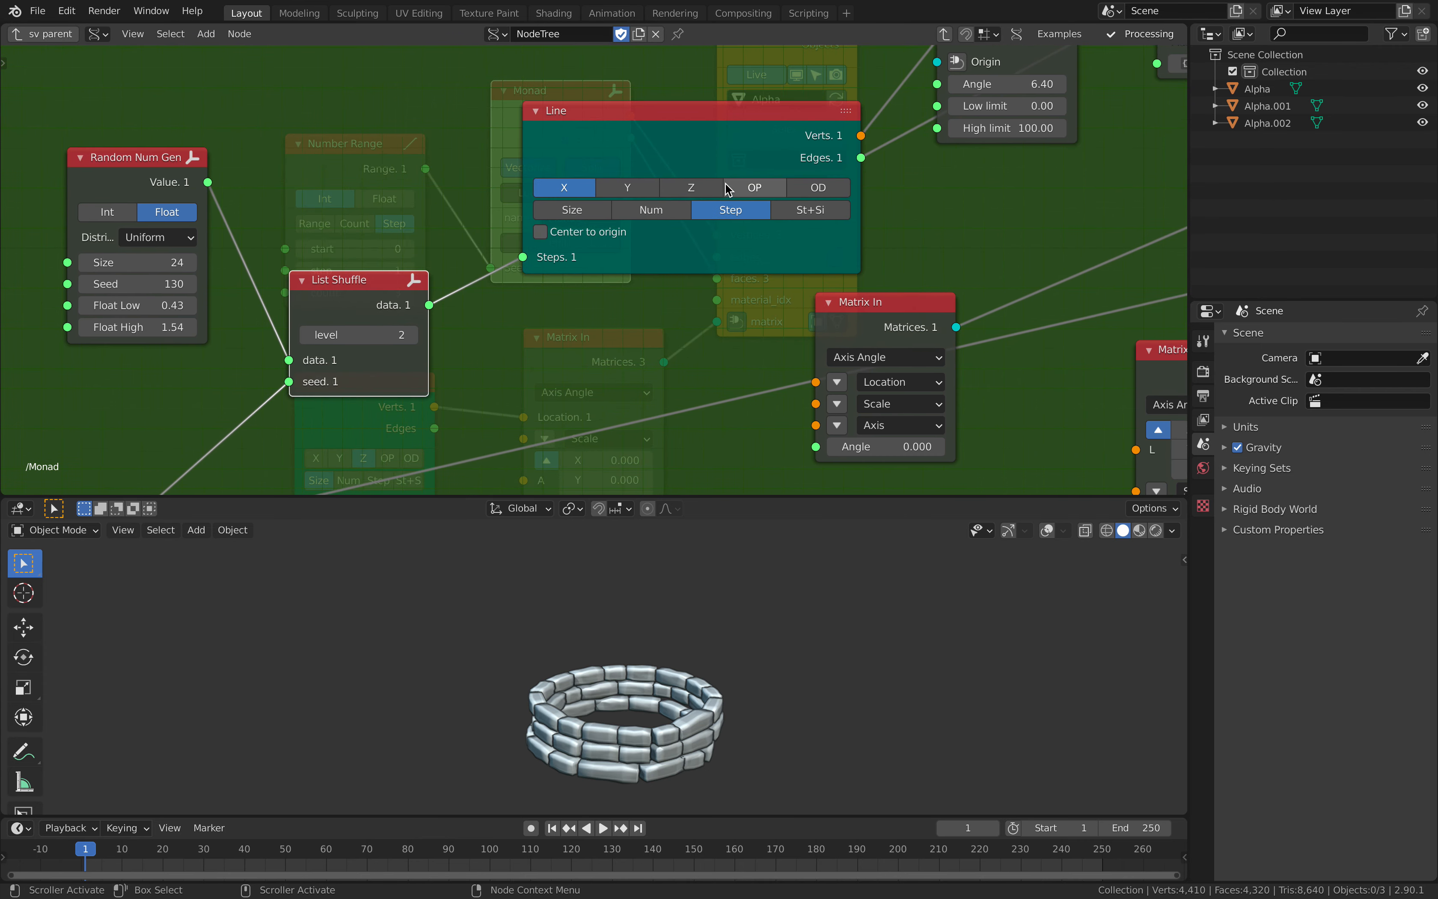
middle_click_drag(741, 225, 820, 212)
left_click_drag(195, 187, 101, 192)
Reposition the Line and Simple deformation nodes to separate them in the Monad group.
middle_click_drag(683, 655, 689, 678)
scroll(600, 308, "down", 1)
middle_click_drag(714, 308, 502, 328)
scroll(670, 228, "down", 3)
middle_click_drag(670, 228, 469, 313)
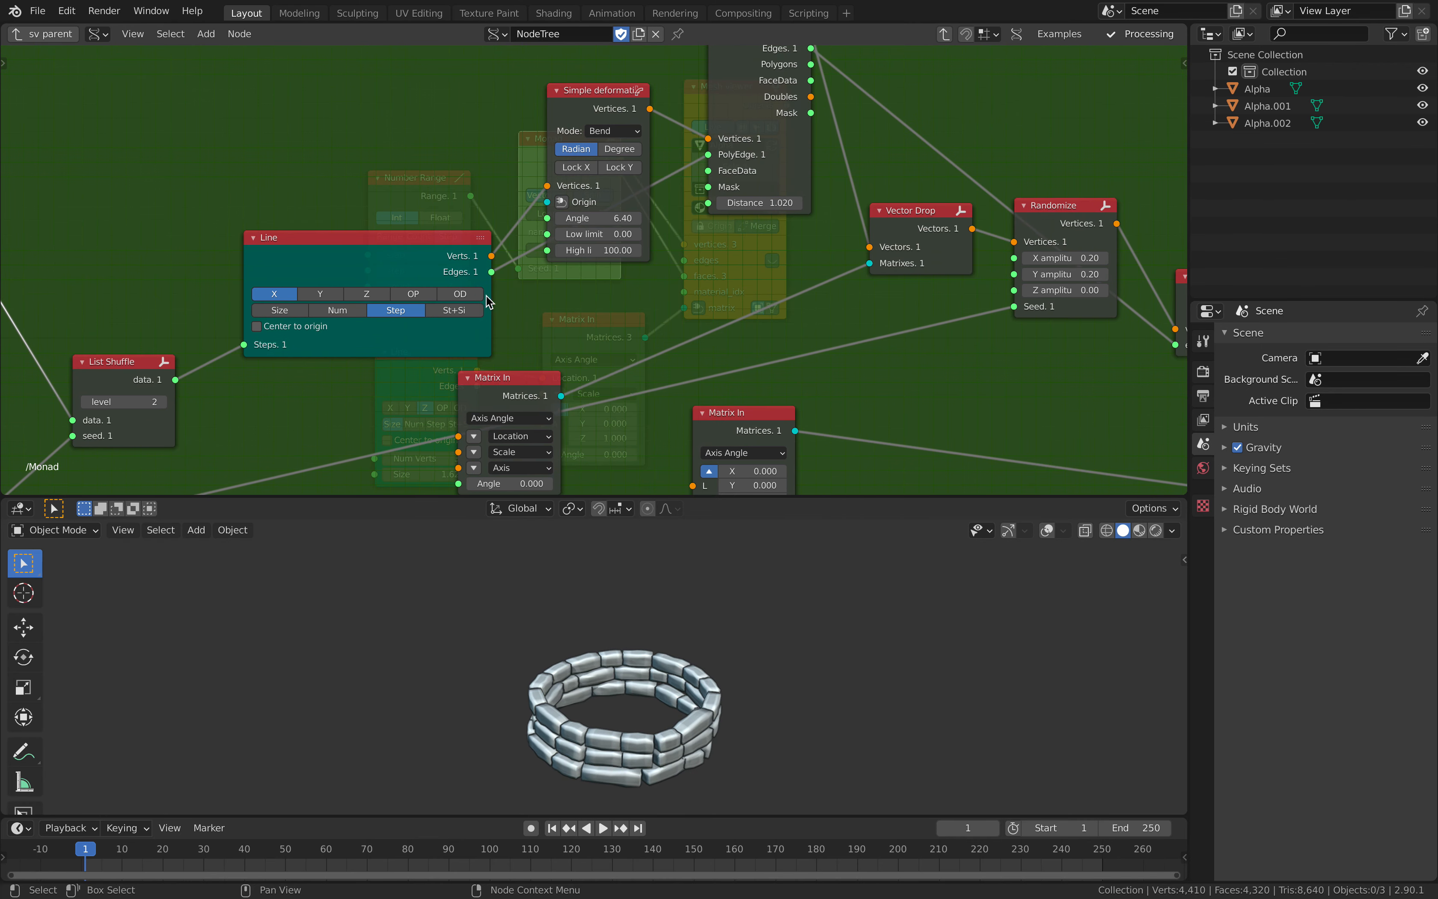
left_click_drag(445, 237, 366, 209)
scroll(606, 116, "up", 2)
middle_click_drag(606, 116, 530, 183)
left_click_drag(521, 155, 482, 102)
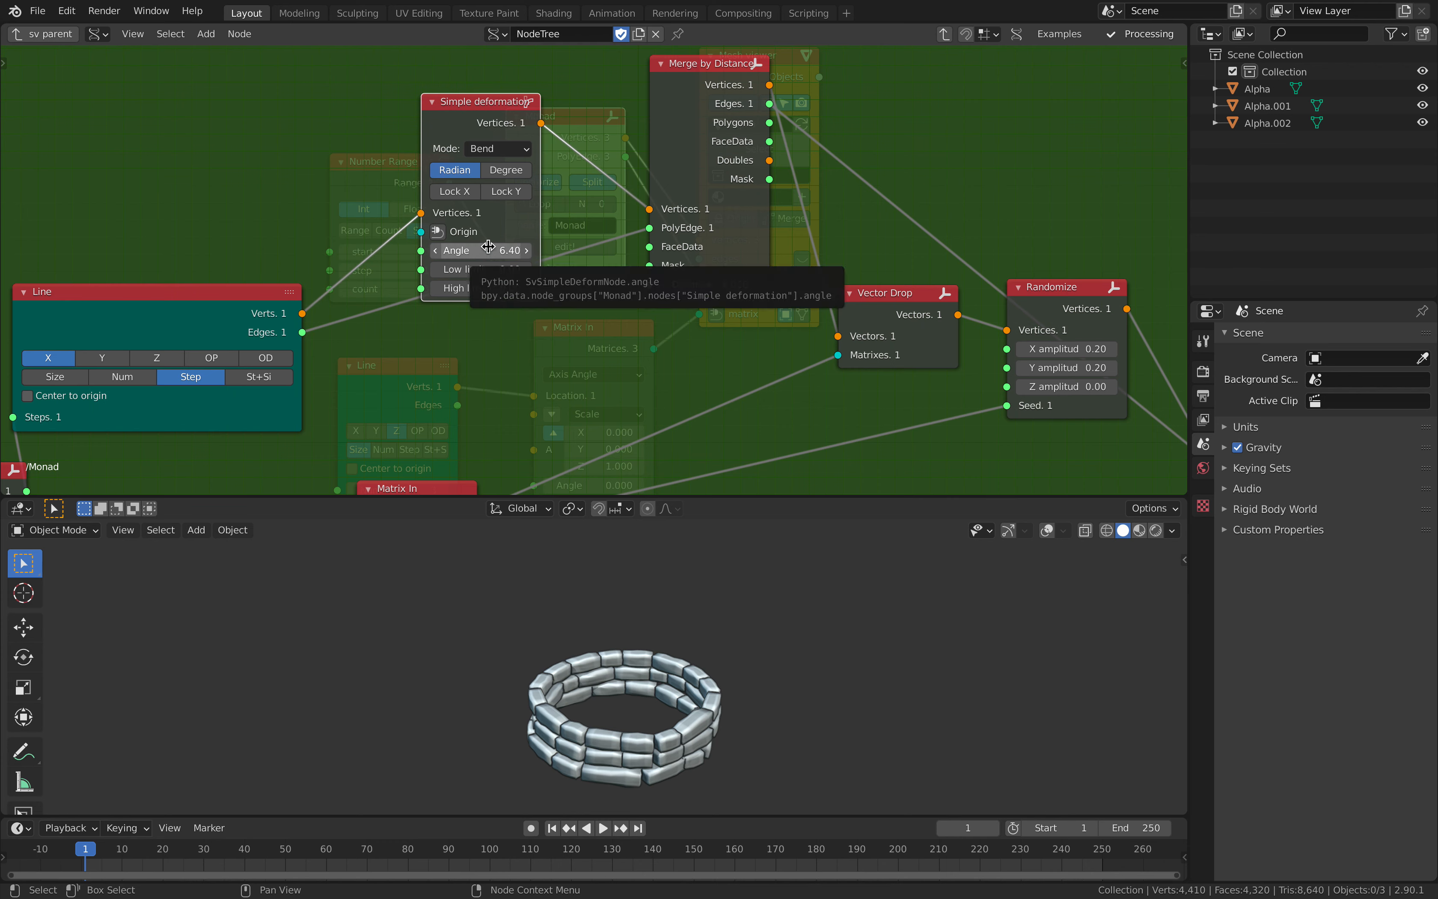
Set the Simple deformation node's bend angle to 0 inside the Monad group and inspect the straight brick rows.
left_click(488, 249)
type("0")
key("Return")
middle_click_drag(570, 624, 487, 668)
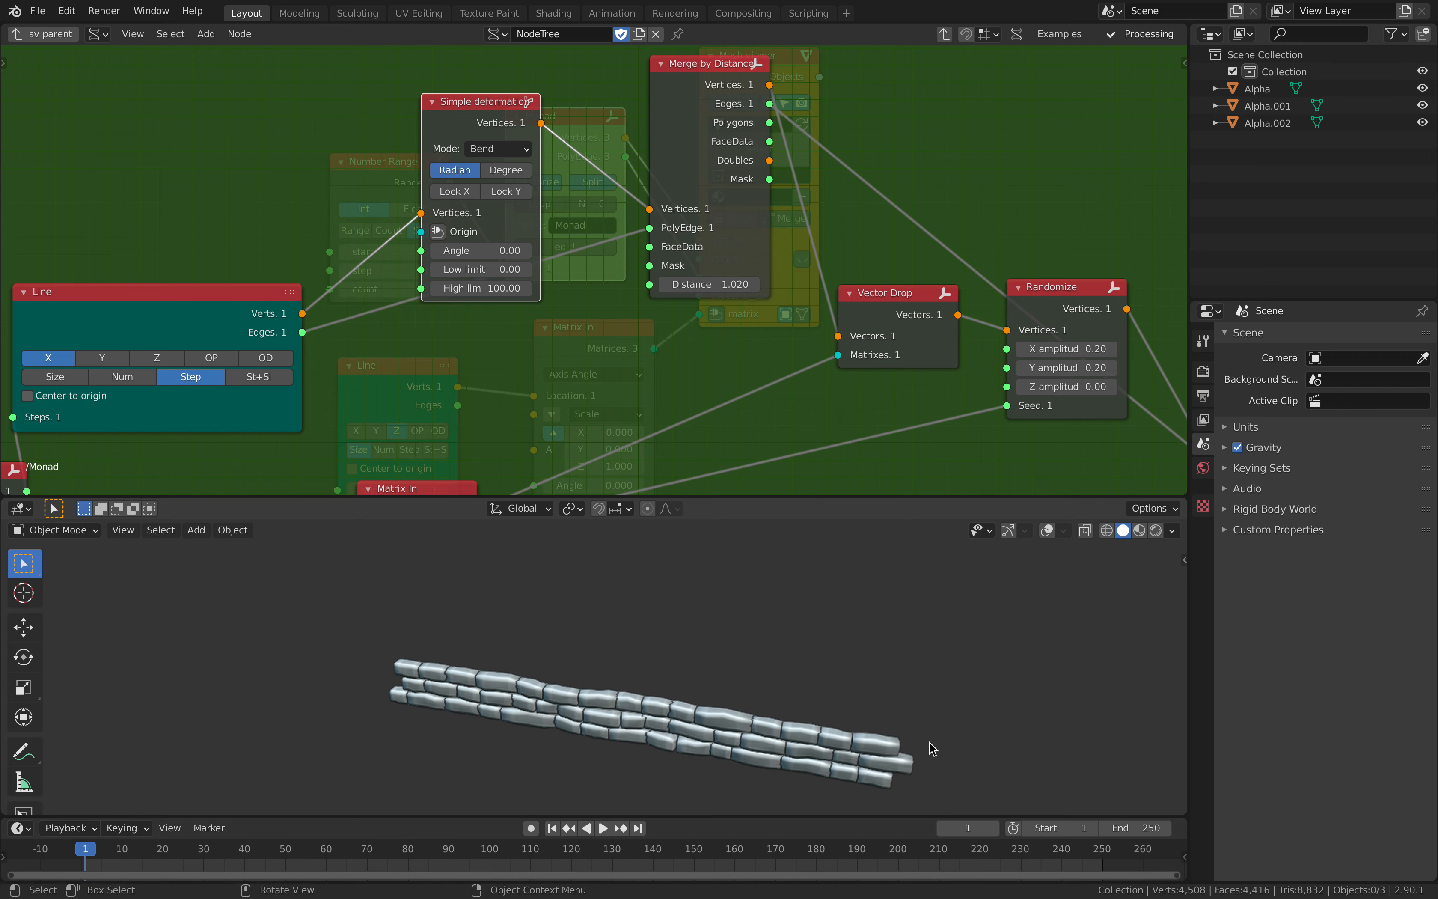
Raise the Simple deformation node's bend angle to 6.24 to curl the brick rows into rings.
left_click_drag(482, 250, 627, 250)
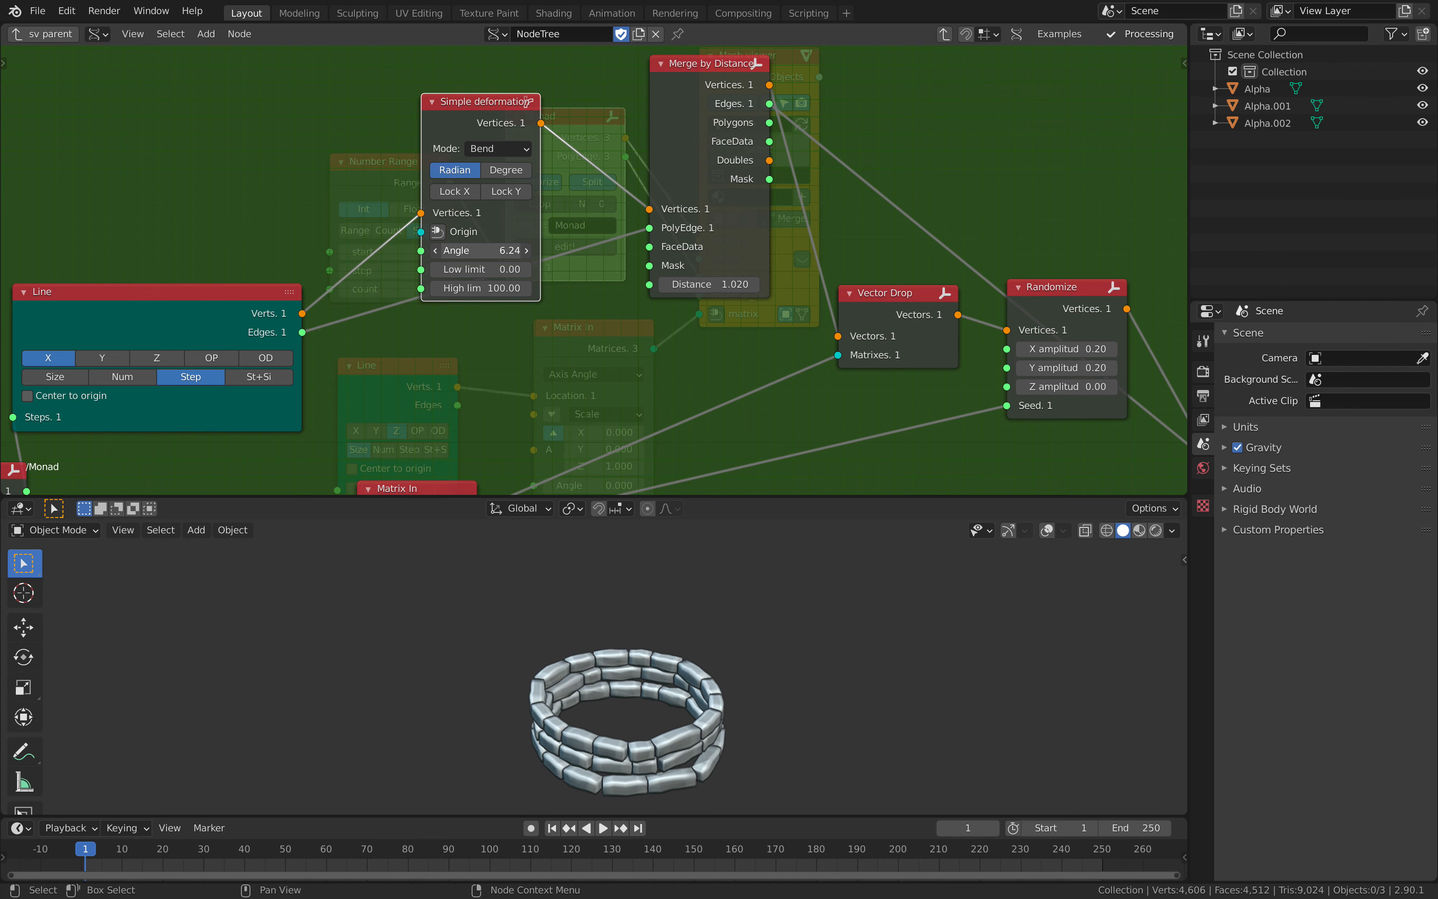
Examine the brick rings from several angles along with the Random Num Gen, Line, Simple deformation and Merge by Distance nodes in the Monad group.
scroll(482, 250, "up", 1)
middle_click_drag(643, 611, 760, 569)
mouse_move(701, 691)
middle_mouse_down()
mouse_move(667, 655)
mouse_move(678, 684)
middle_mouse_up()
scroll(581, 372, "up", 1)
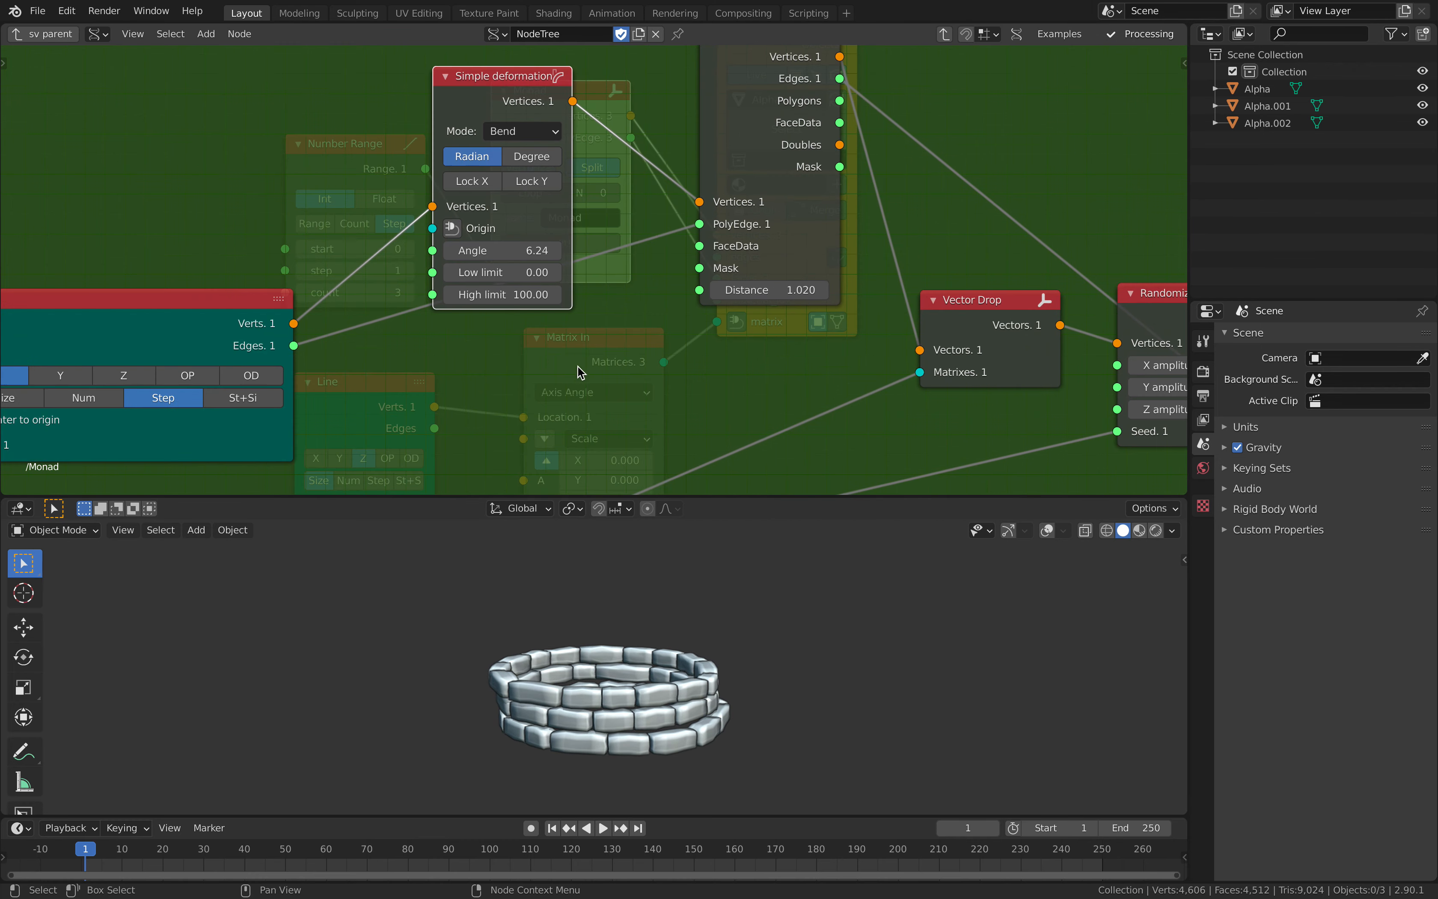
scroll(286, 270, "left", 5, "ctrl")
scroll(233, 314, "down", 1)
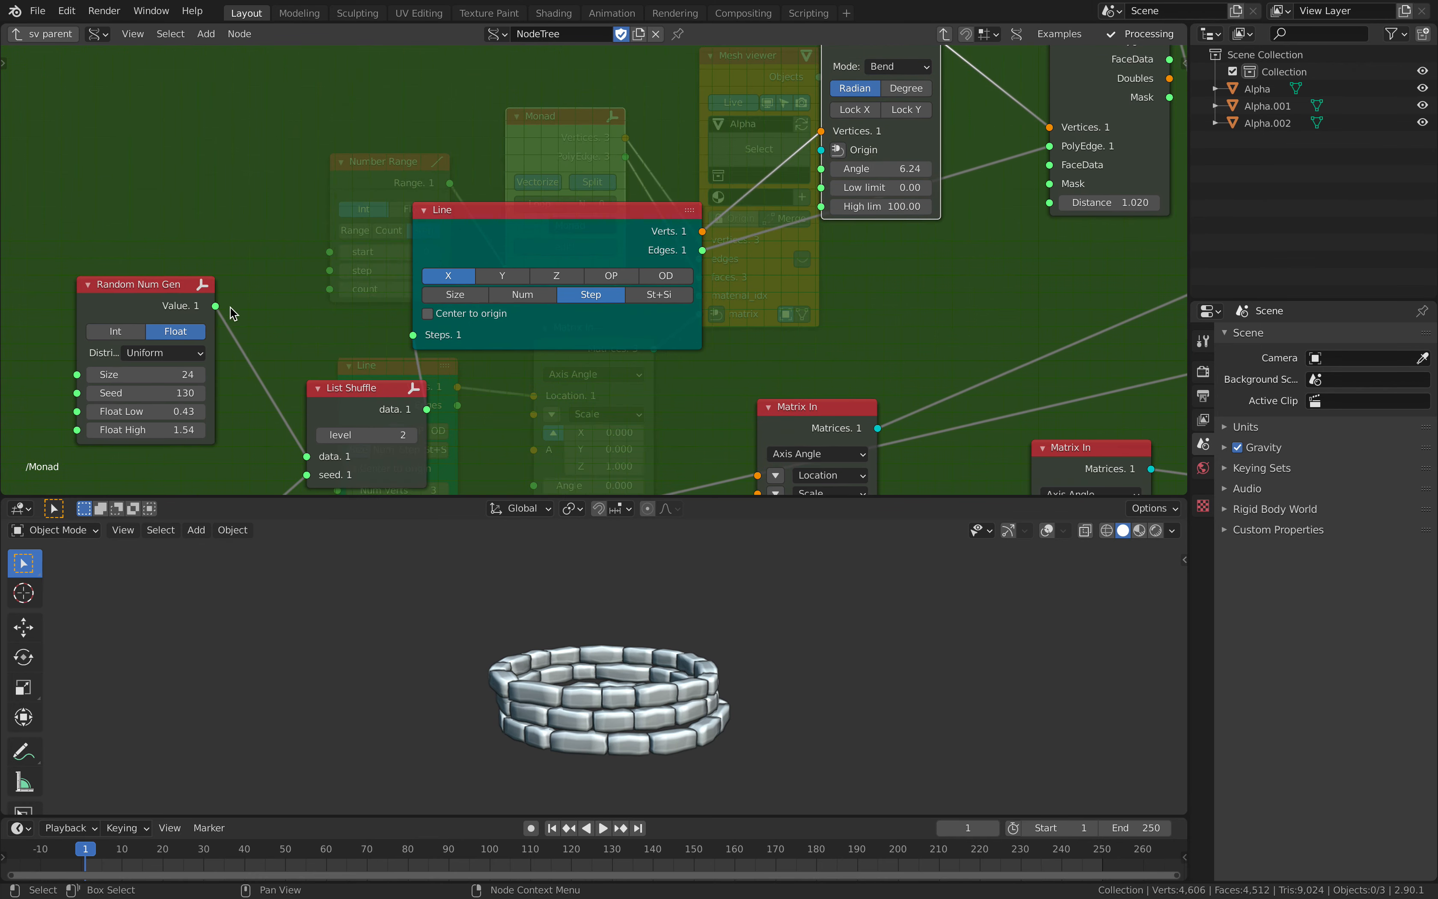
middle_click_drag(562, 678, 553, 673)
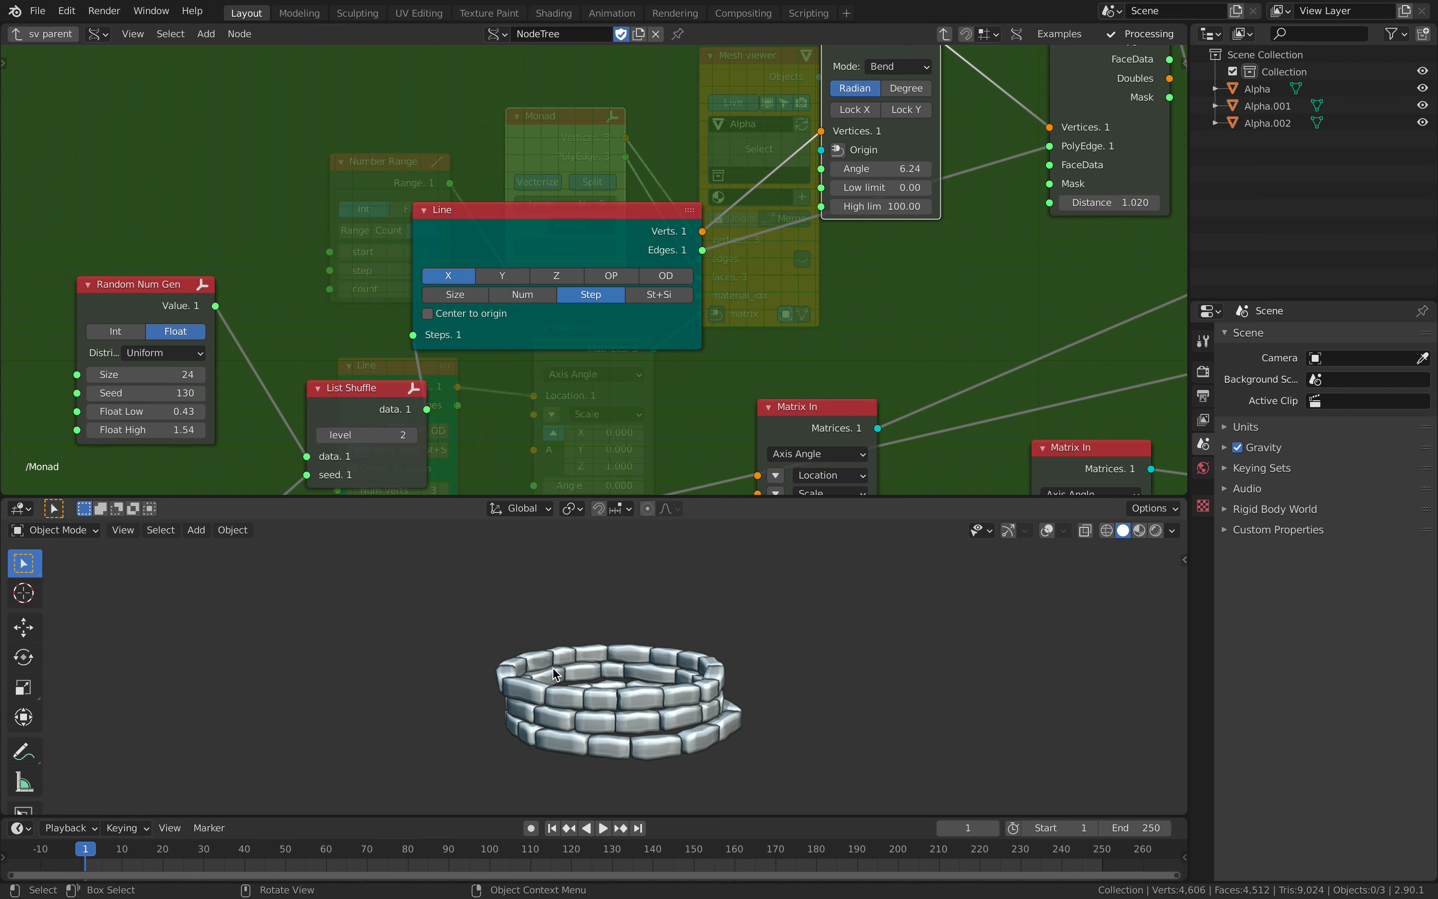
middle_click_drag(553, 673, 557, 735)
middle_click_drag(701, 297, 538, 345)
scroll(538, 345, "down", 2)
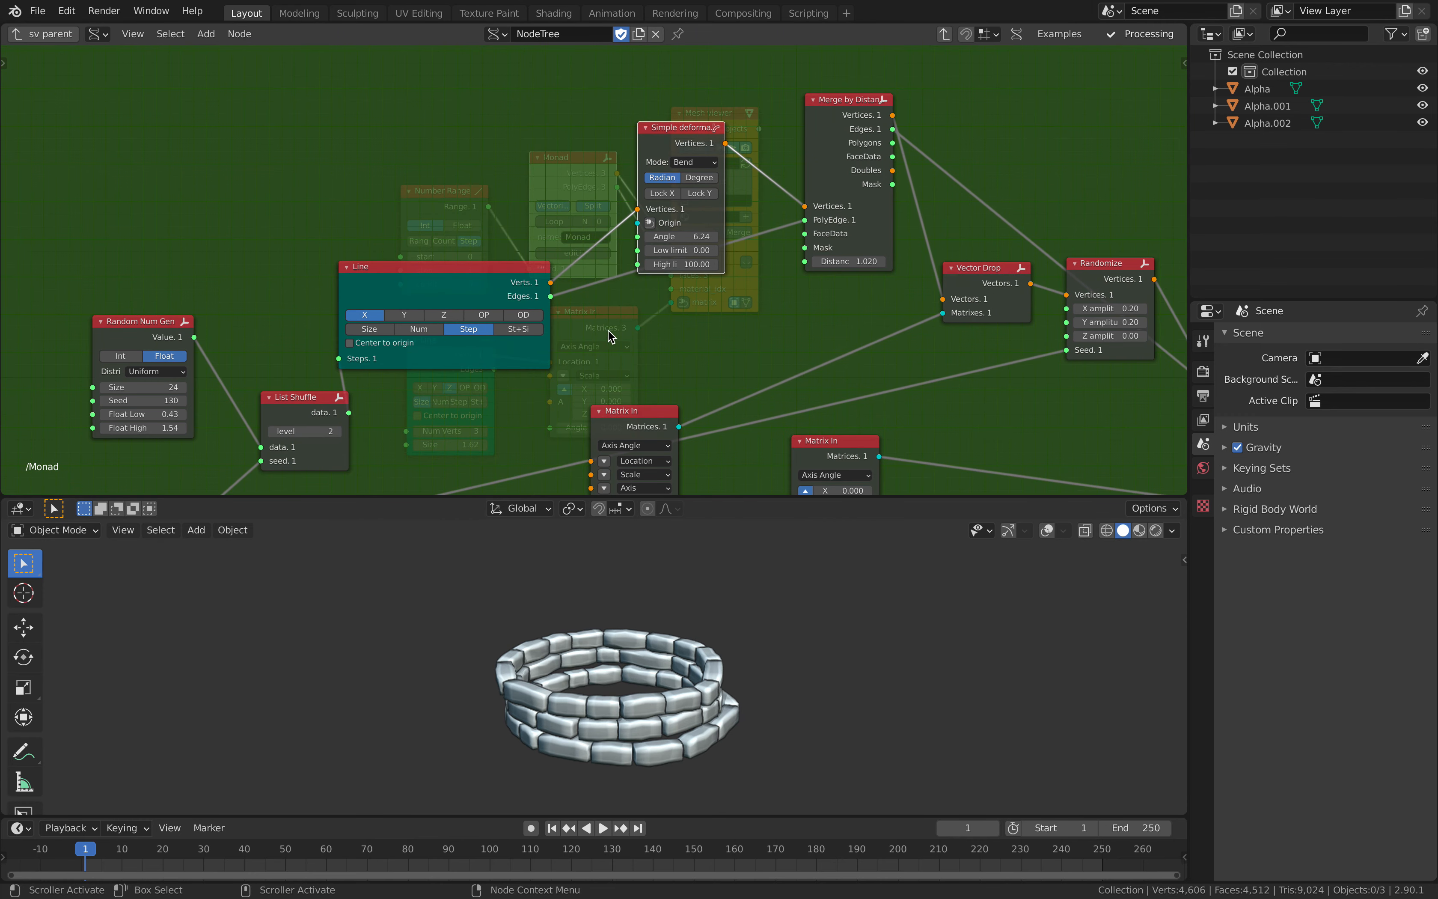
scroll(523, 299, "up", 2)
middle_click_drag(610, 660, 621, 721)
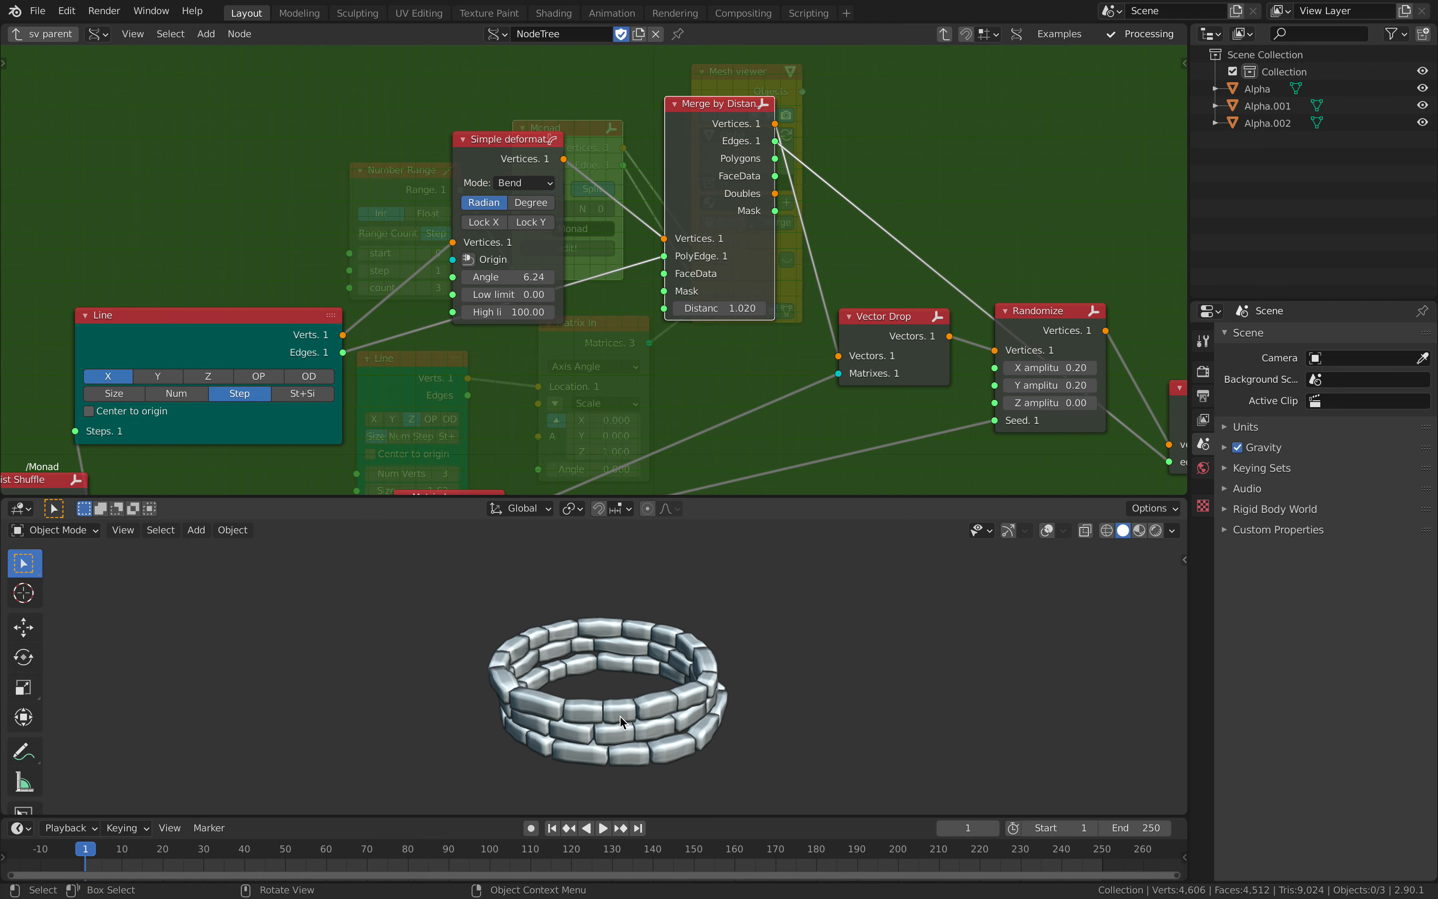
middle_click_drag(639, 645, 623, 638)
middle_click_drag(620, 374, 566, 349)
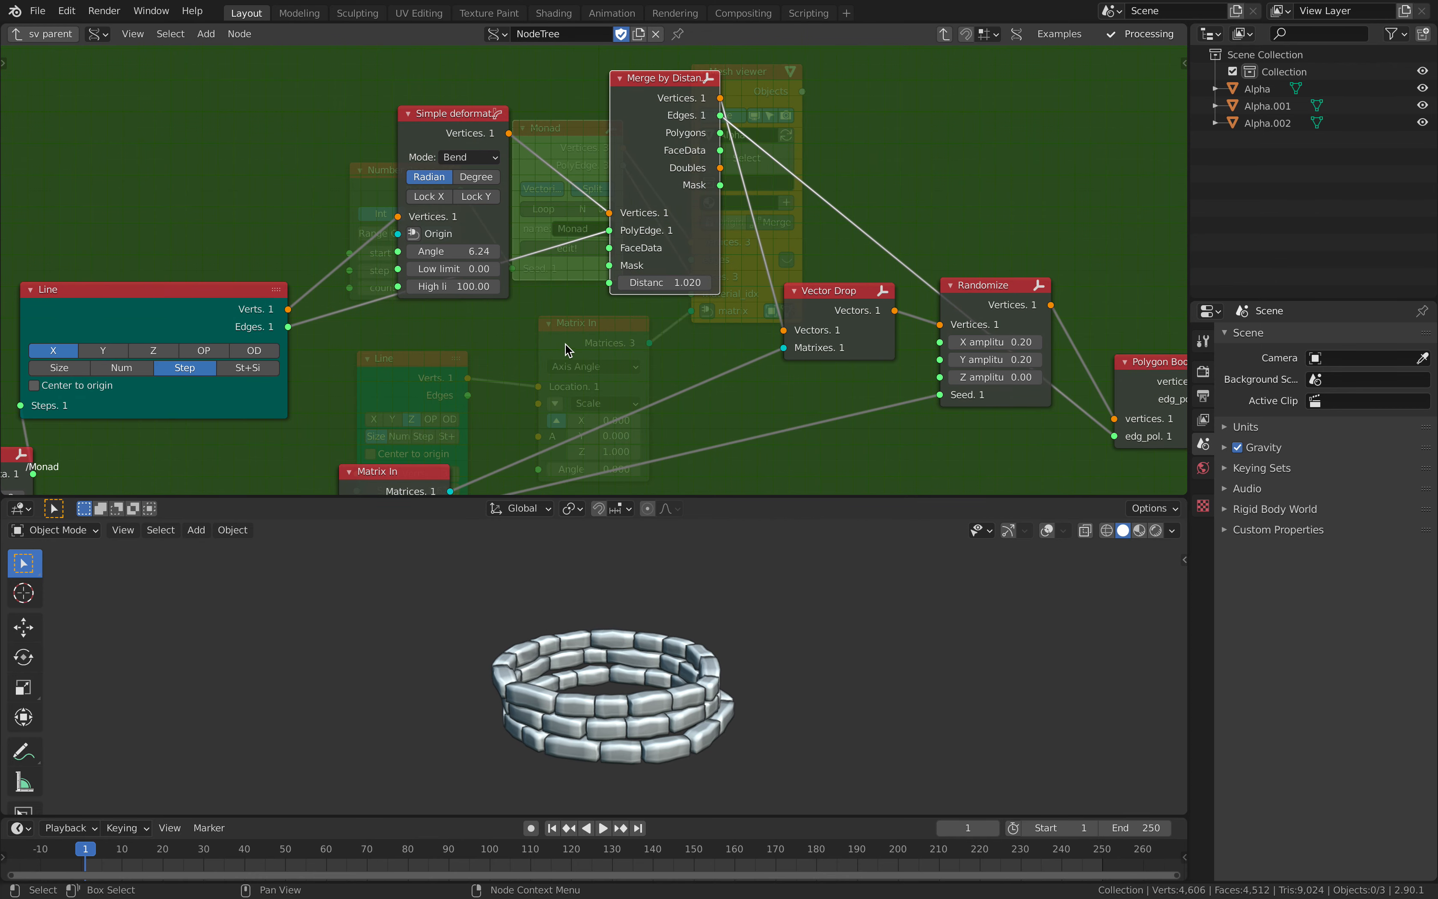
Lower the Merge by Distance node's distance to 0.500, raise it to 0.740, and view the brick rings from above.
scroll(571, 344, "down", 1)
middle_click_drag(645, 221, 609, 209)
scroll(610, 153, "up", 1)
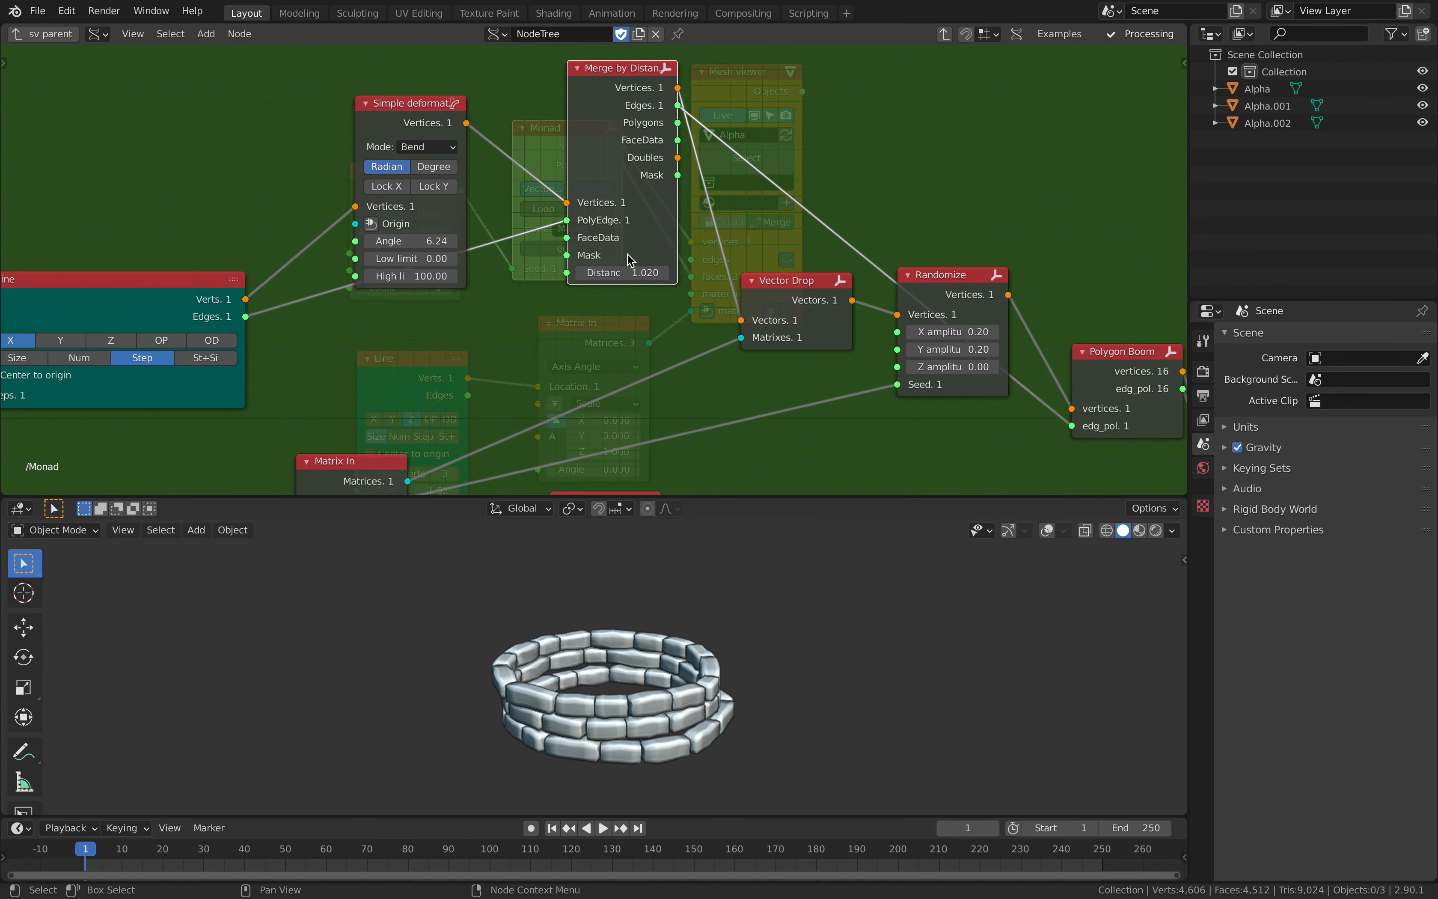
key("Return")
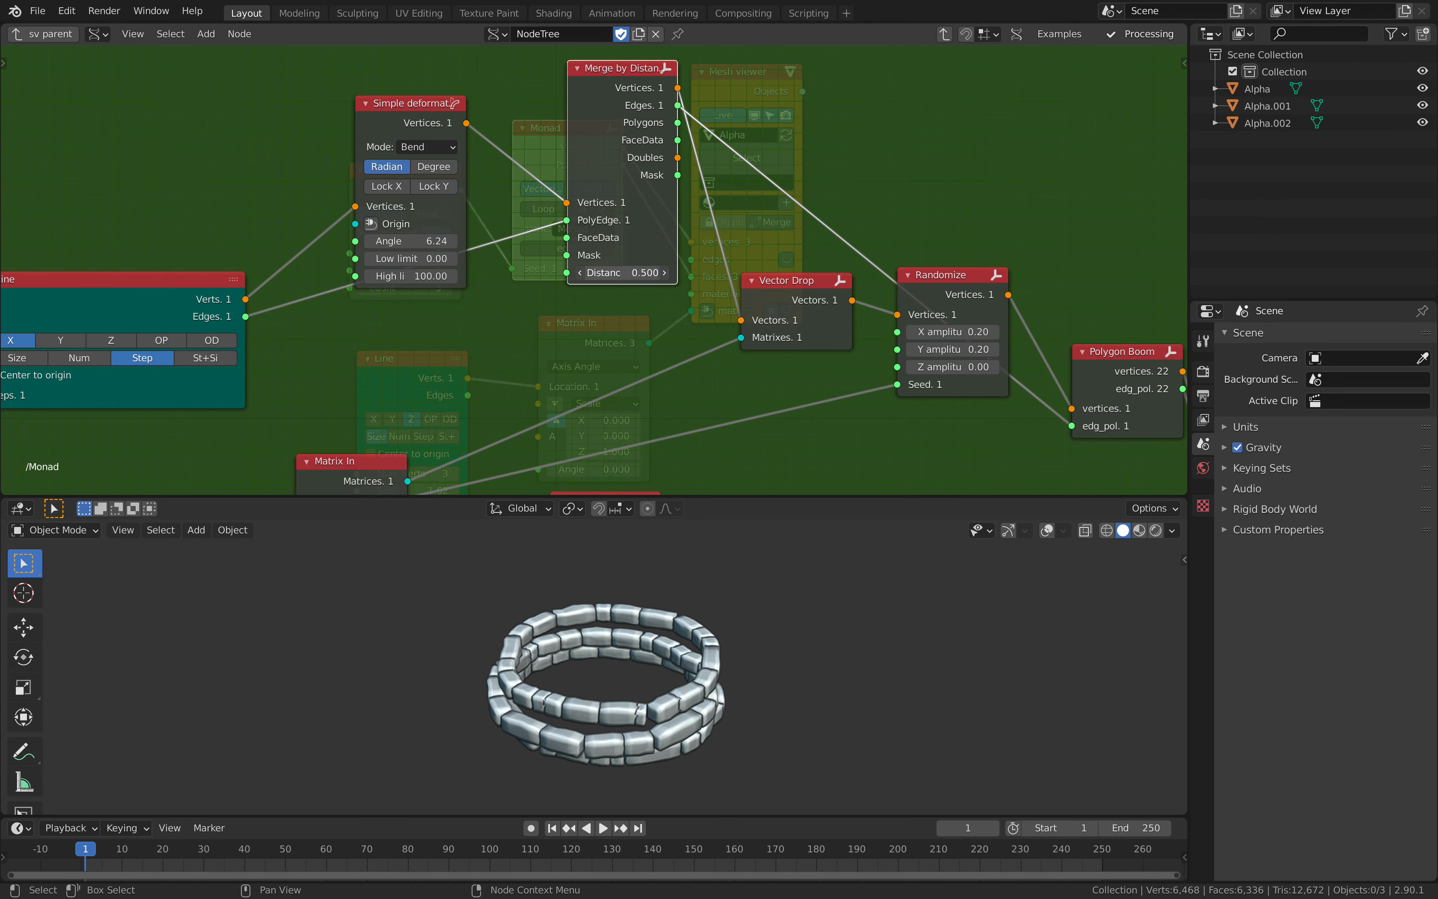
left_click_drag(623, 272, 648, 272)
middle_click_drag(693, 639, 700, 706)
Nudge the Vector Drop node ahead of Randomize and inspect the brick rings and the Randomize settings.
middle_click_drag(796, 303, 598, 289)
scroll(597, 289, "up", 1)
left_click_drag(599, 292, 583, 288)
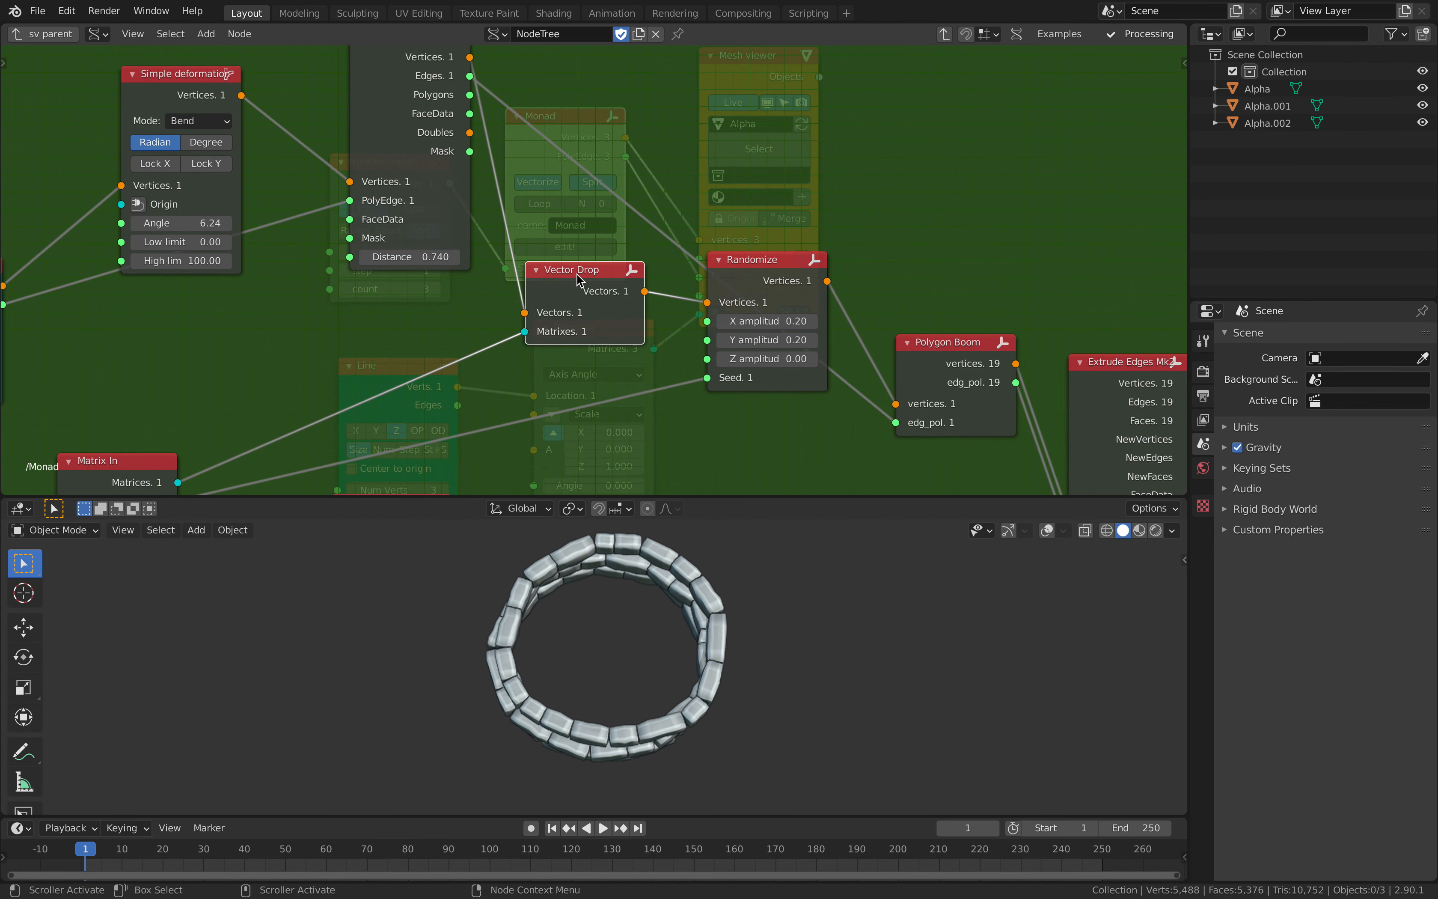
middle_click_drag(637, 612, 701, 642)
middle_click_drag(625, 379, 465, 377)
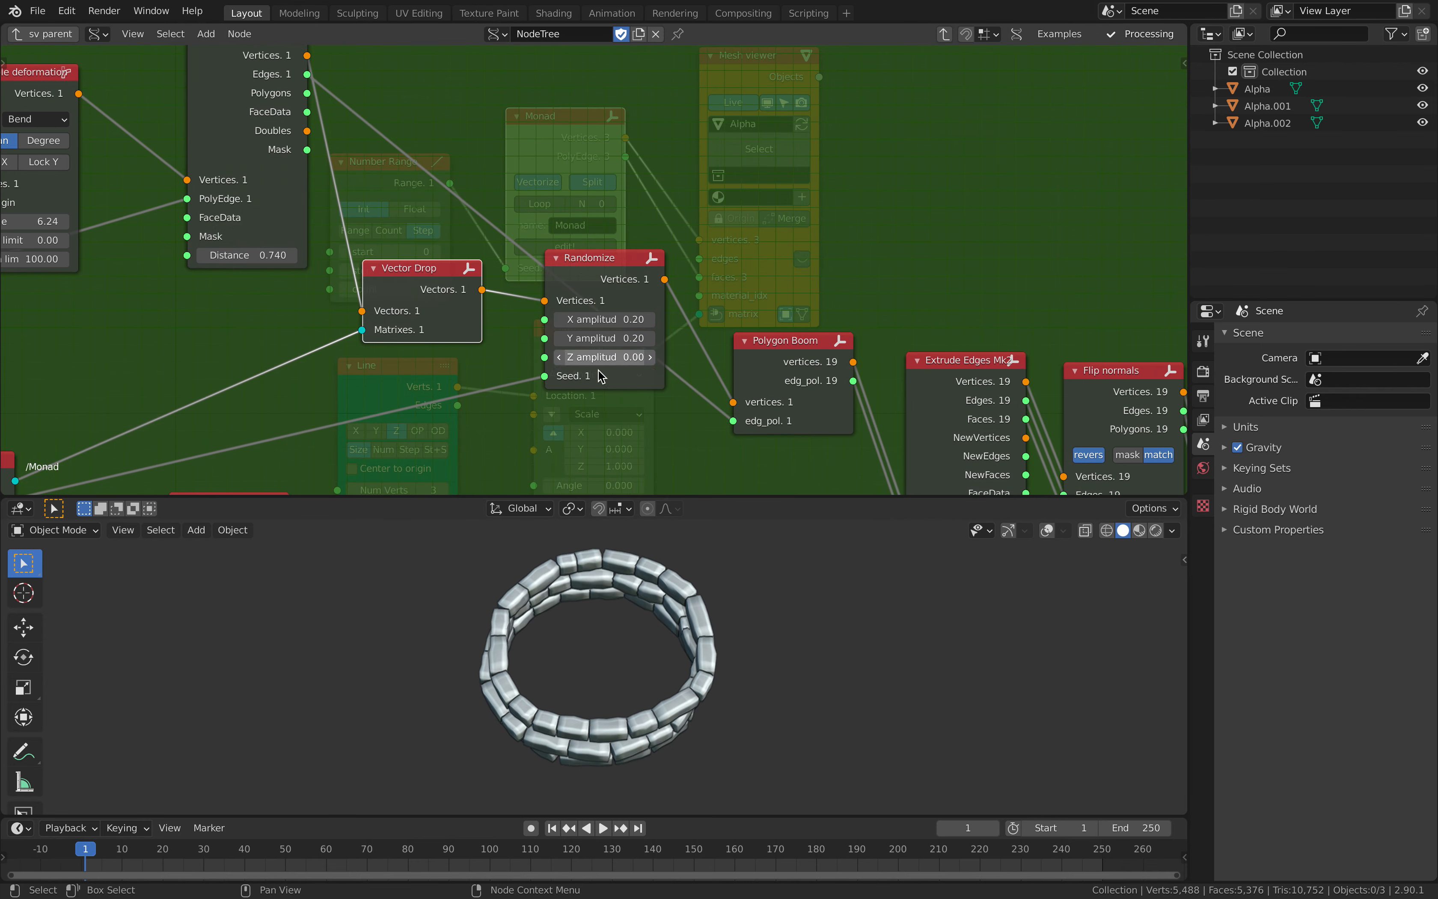
Shift the Polygon Boom and Extrude Edges Mk2 nodes slightly inside the Monad group.
middle_click_drag(697, 356, 595, 286)
left_click_drag(683, 285, 697, 308)
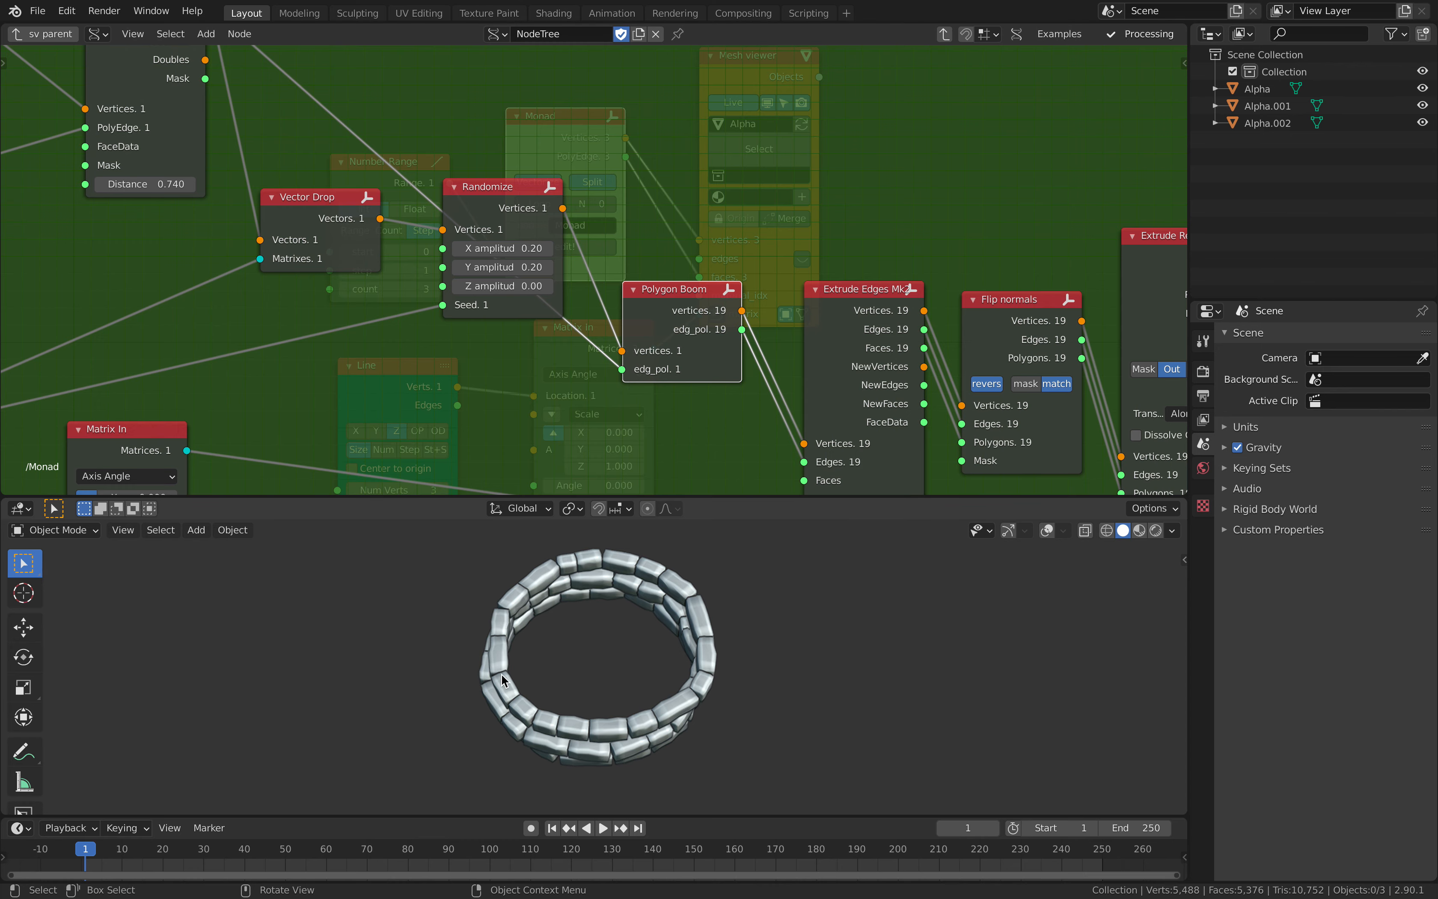
middle_click_drag(817, 306, 694, 187)
left_click_drag(727, 214, 710, 215)
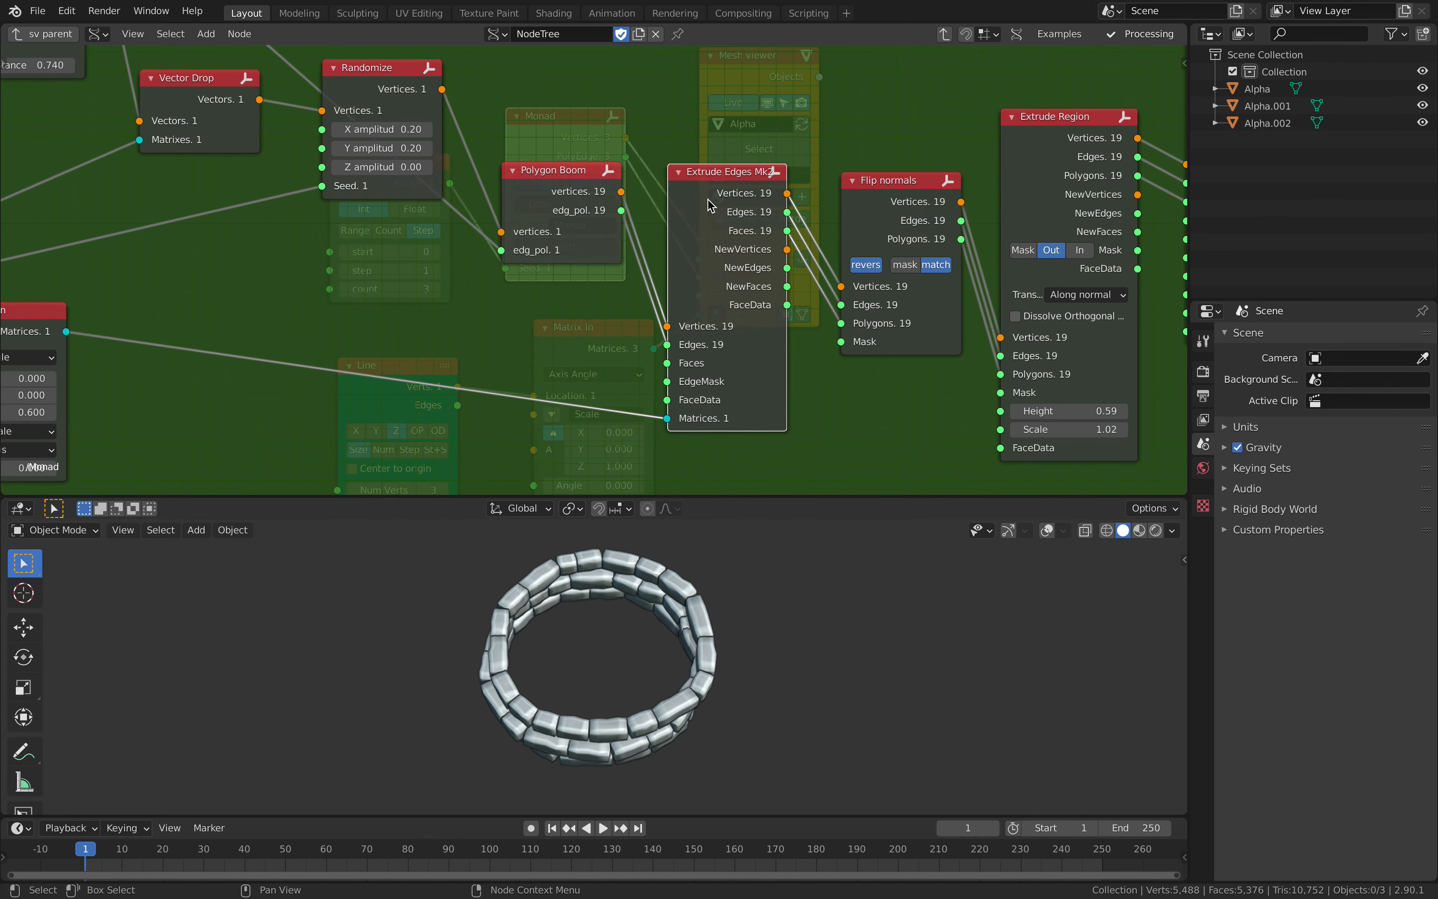
Move the Matrix In node that feeds Extrude Edges Mk2 close beside that node, below Polygon Boom.
scroll(606, 339, "down", 4)
middle_click_drag(600, 346, 701, 309)
left_click_drag(297, 274, 674, 320)
scroll(594, 368, "up", 2)
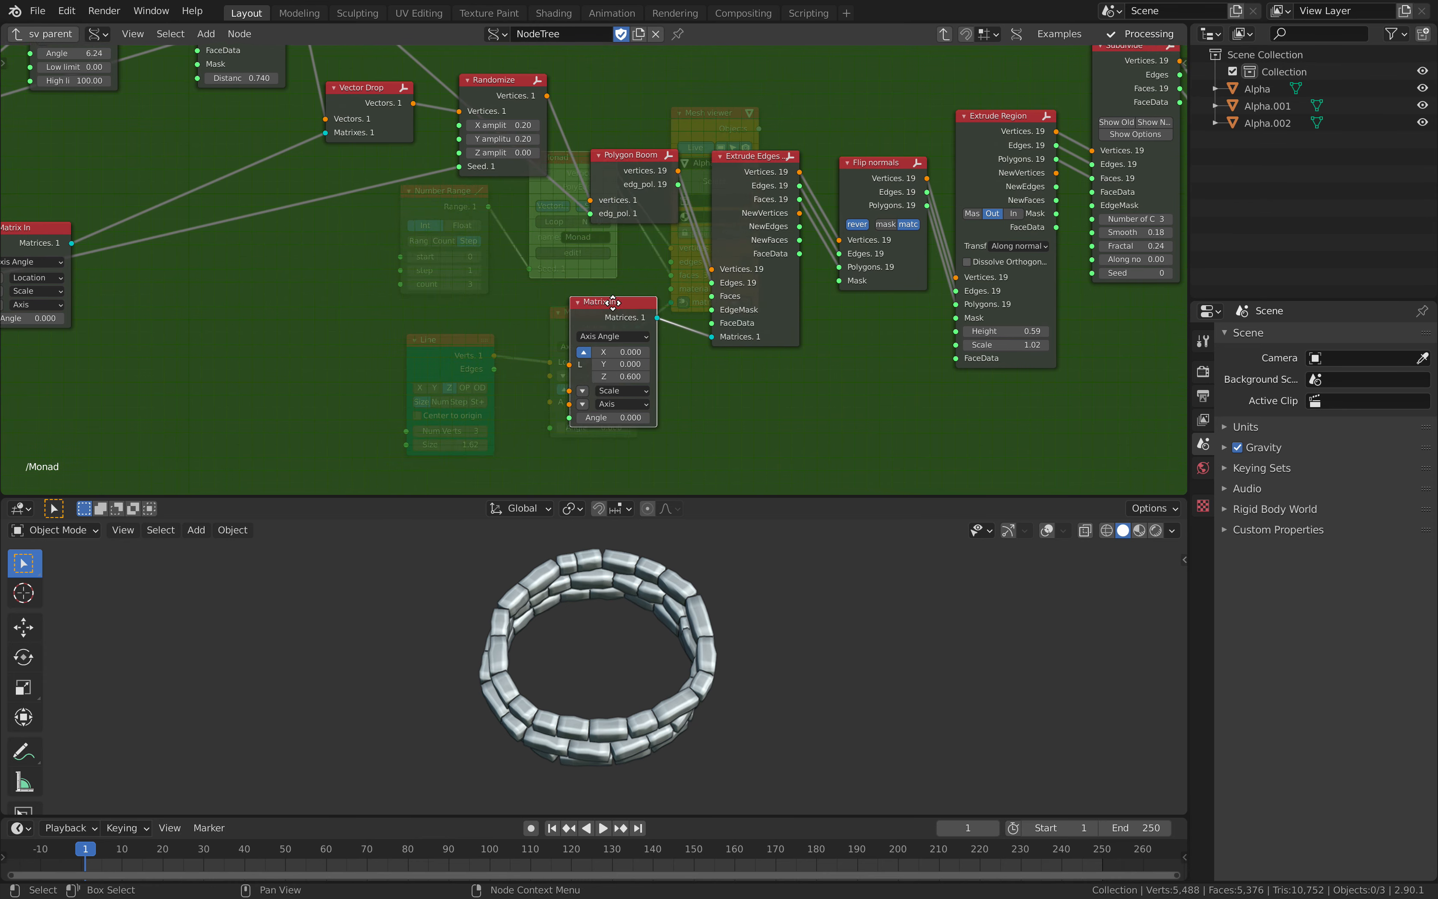
Vary the Z location of the Matrix In node feeding Extrude Edges Mk2, settling on 0.774, to adjust the brick height.
middle_click_drag(727, 340, 670, 323)
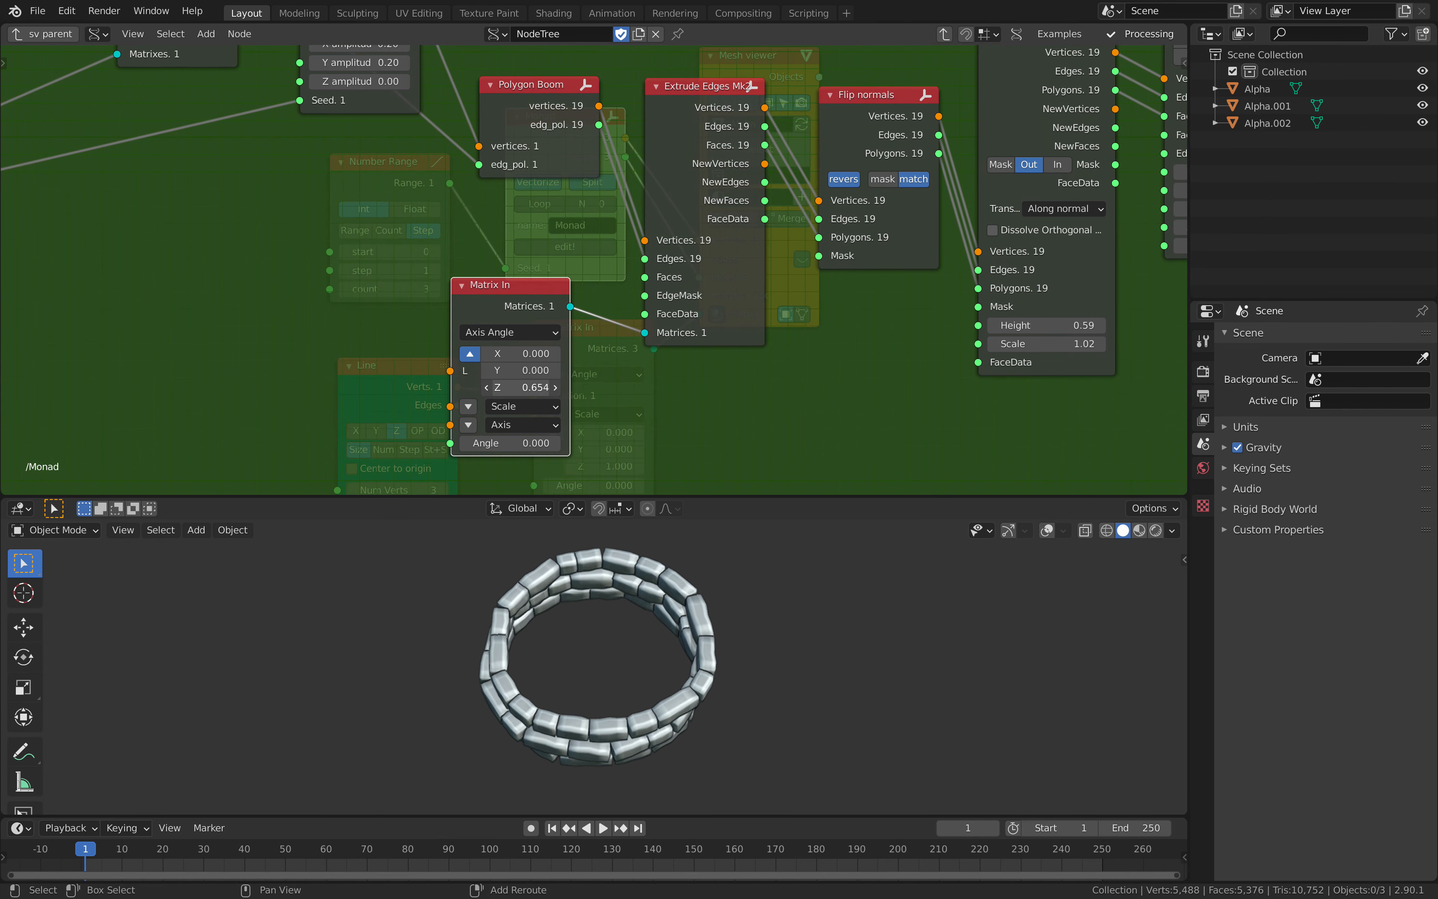
mouse_move(523, 387)
left_mouse_down()
mouse_move(618, 387)
mouse_move(532, 387)
left_mouse_up()
middle_click_drag(666, 681, 674, 574)
key("Return")
left_click_drag(520, 387, 478, 387)
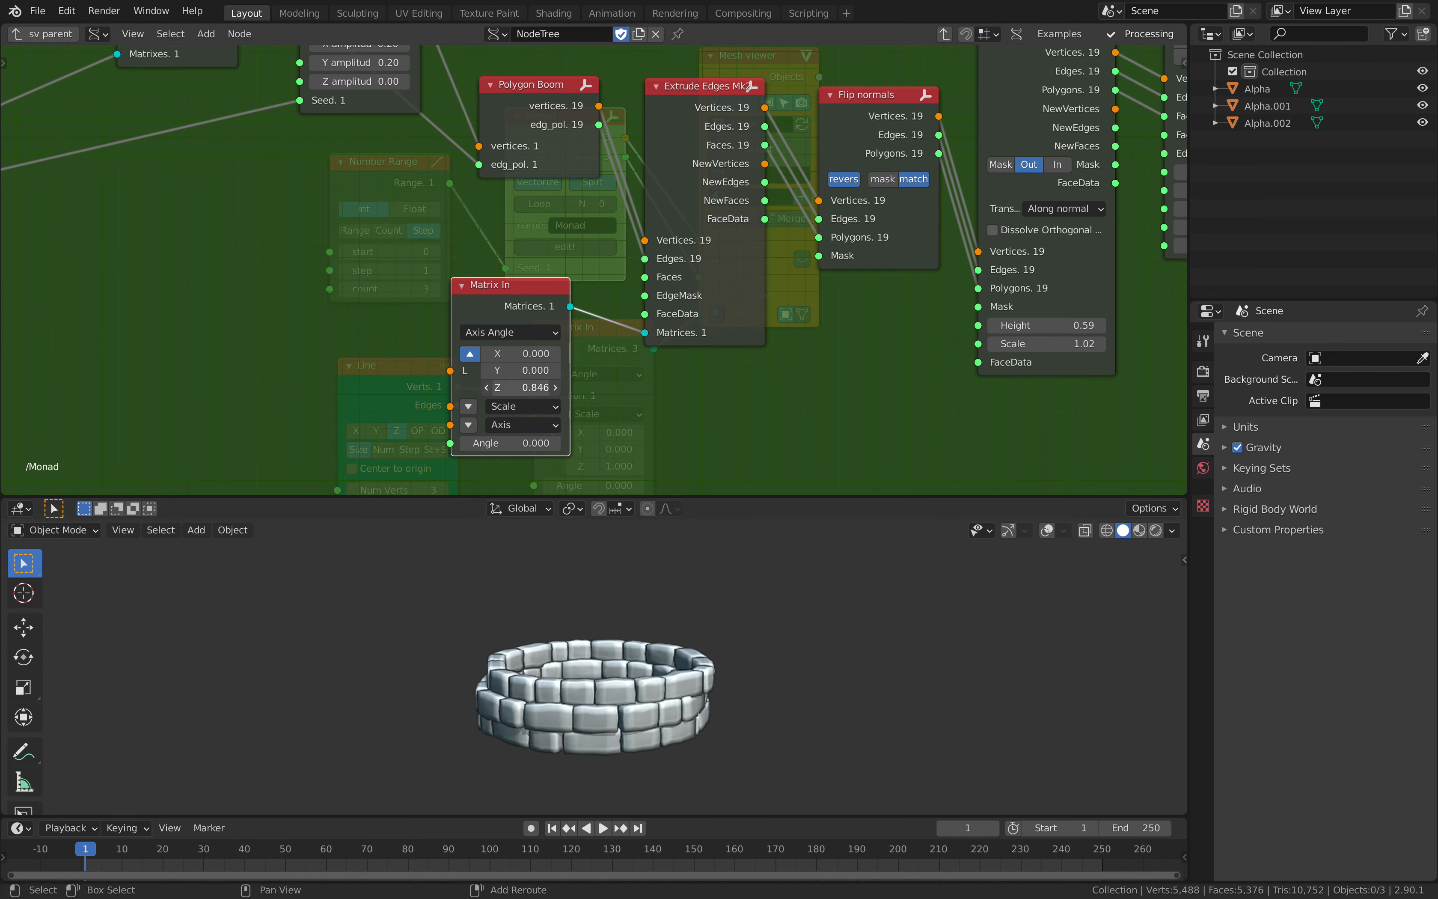
middle_click_drag(665, 648, 668, 679)
Nudge the Extrude Edges Mk2 and Flip normals nodes to tidy that part of the chain.
middle_click_drag(771, 195, 523, 232)
scroll(523, 232, "up", 1)
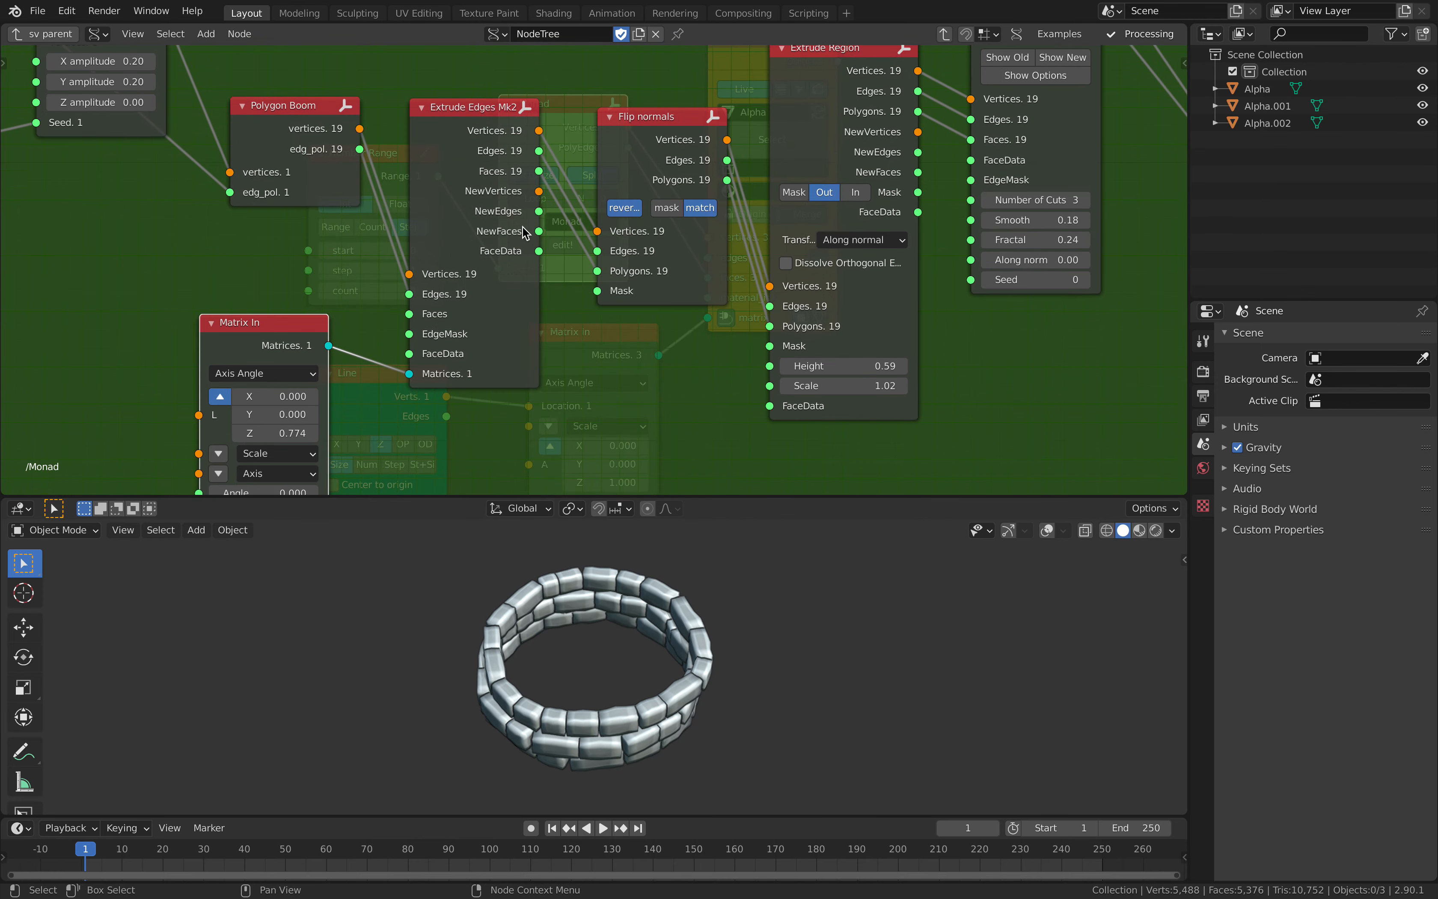
left_click_drag(480, 136, 480, 139)
middle_click_drag(480, 140, 356, 168)
left_click_drag(530, 161, 522, 164)
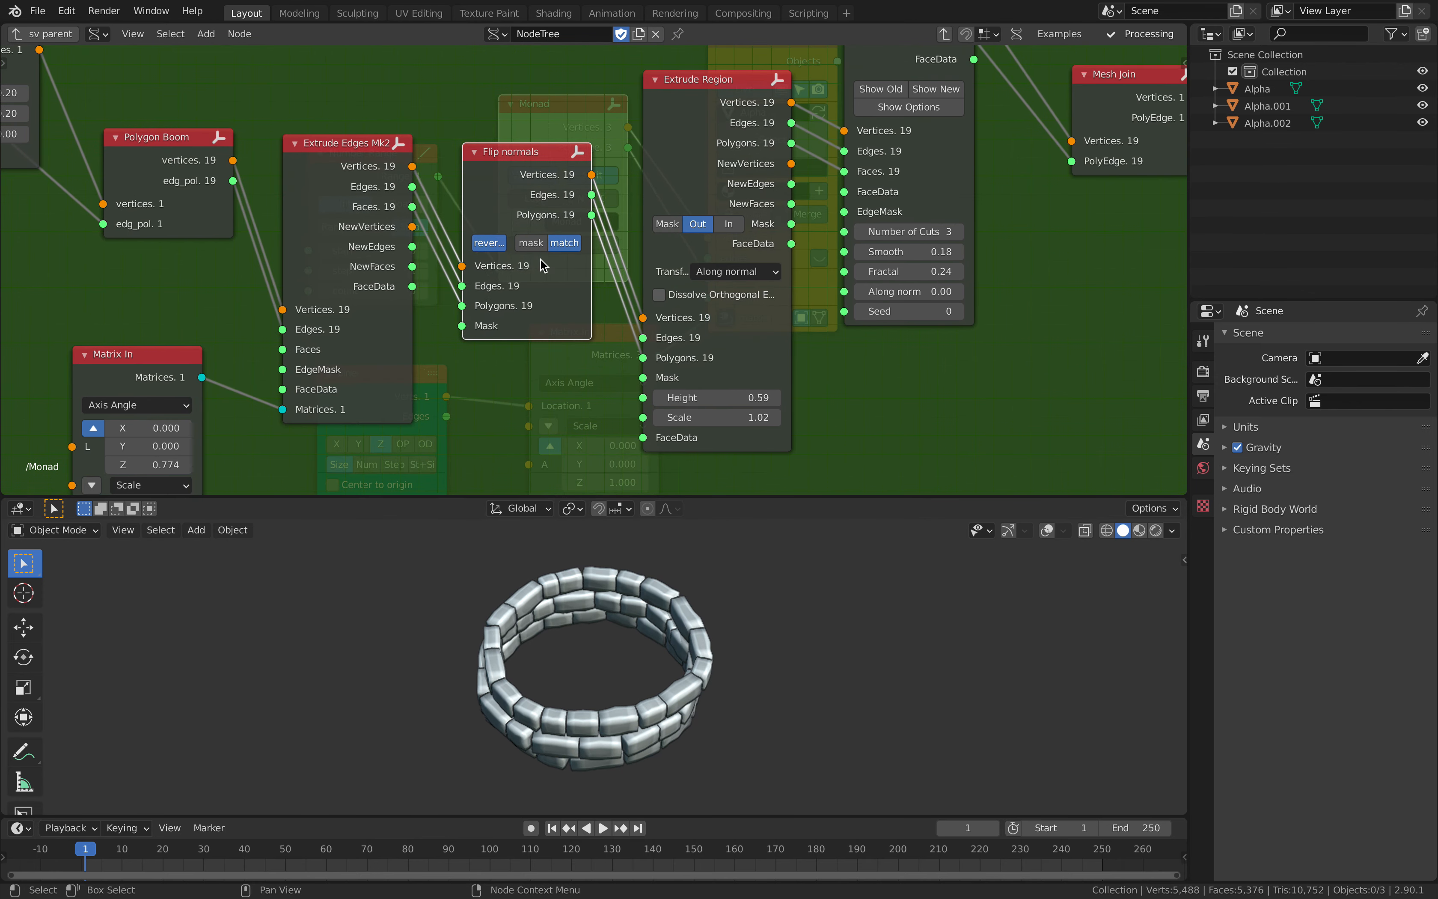
Set the Extrude Region node's height to 0.45 and inspect the brick thickness.
middle_click_drag(494, 185, 461, 187)
middle_click_drag(624, 178, 493, 188)
left_click(504, 162)
mouse_move(556, 404)
left_mouse_down()
mouse_move(636, 404)
mouse_move(552, 404)
left_mouse_up()
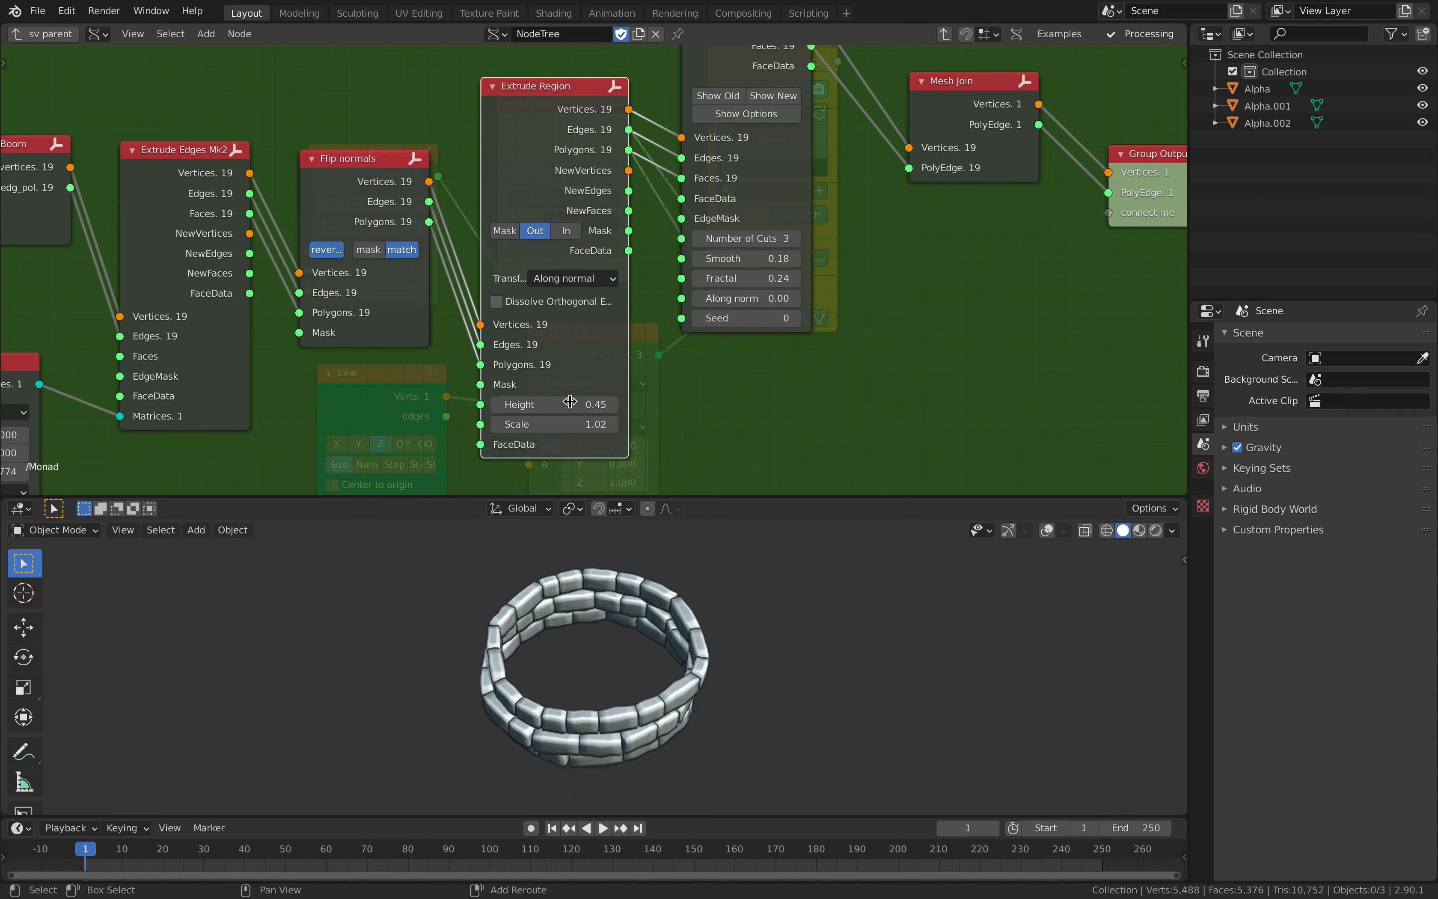
middle_click_drag(645, 586, 652, 618)
Step the Subdivide node's number of cuts down and back to 3, and set its fractal value to 0.36.
middle_click_drag(730, 142, 569, 243)
left_click(542, 342)
left_click(635, 341)
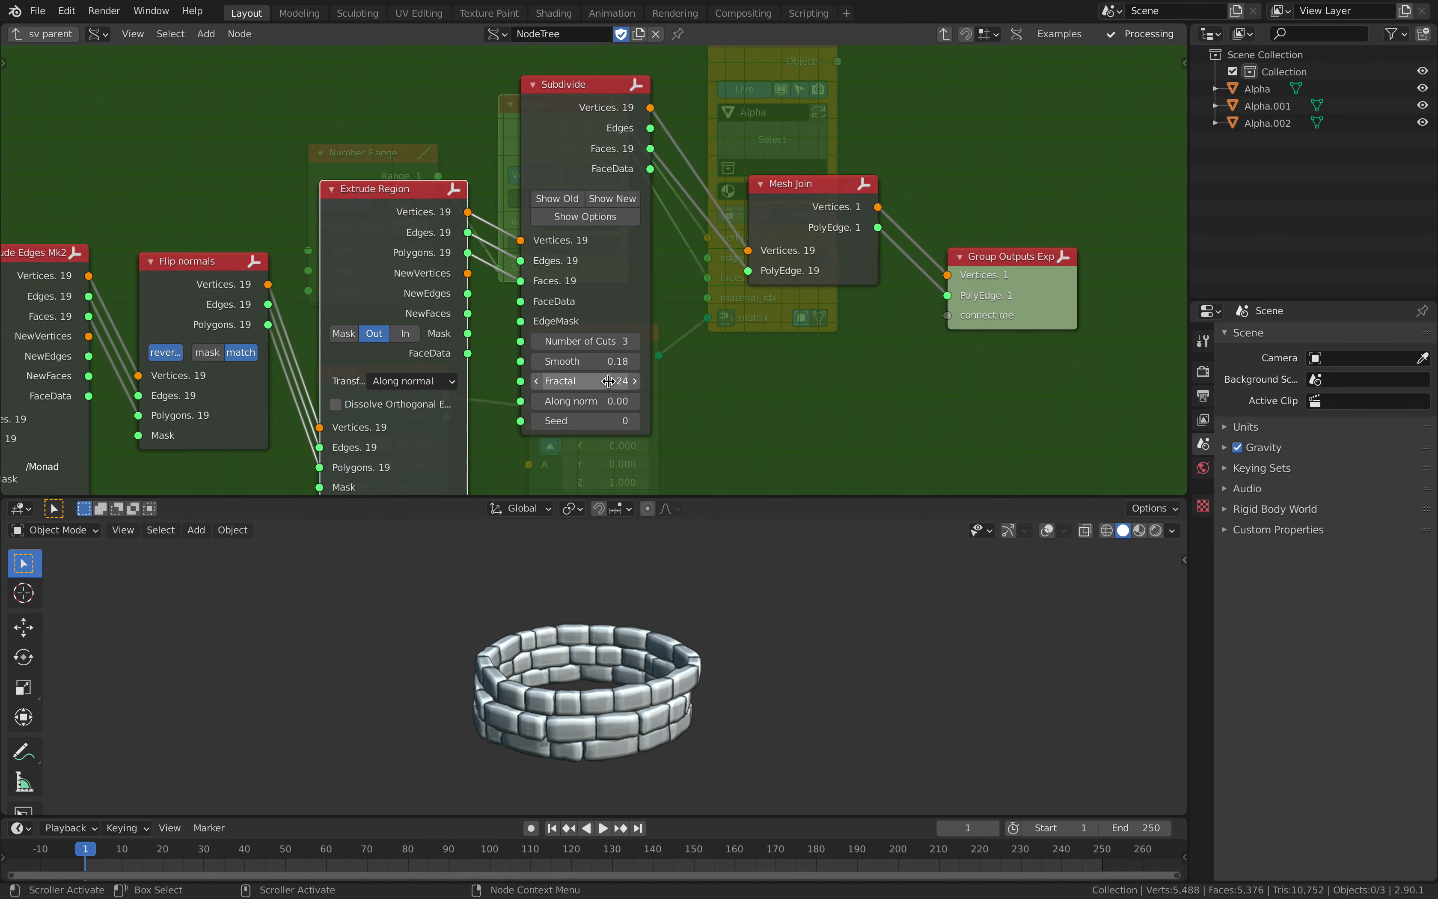
mouse_move(588, 381)
left_mouse_down()
mouse_move(631, 381)
mouse_move(580, 381)
mouse_move(594, 381)
left_mouse_up()
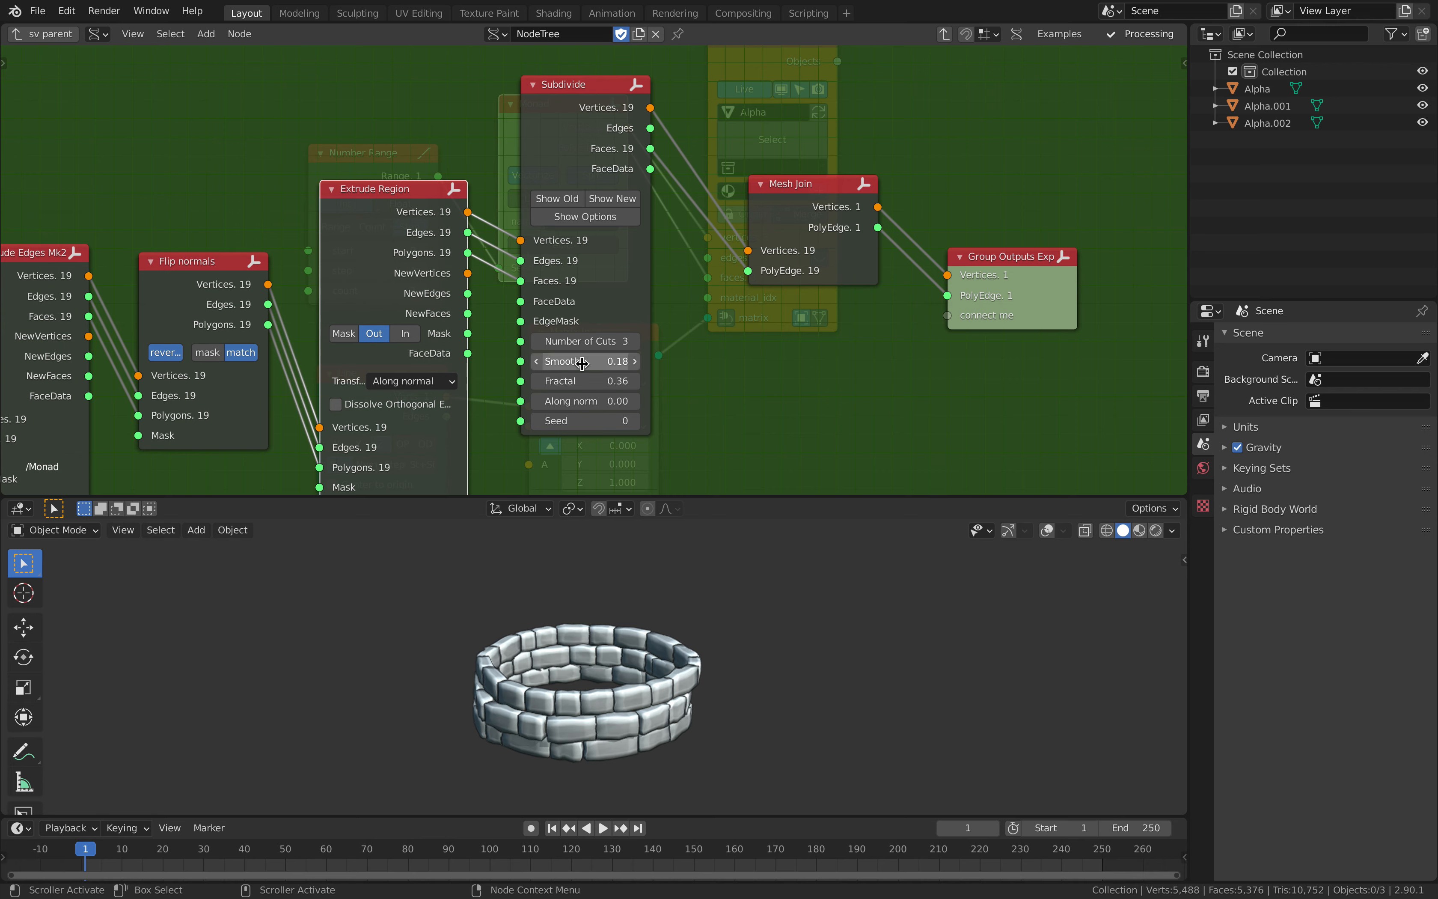
Nudge the Mesh Join and Group Outputs nodes, and return from the Monad group to the main node tree.
left_click_drag(776, 185, 772, 193)
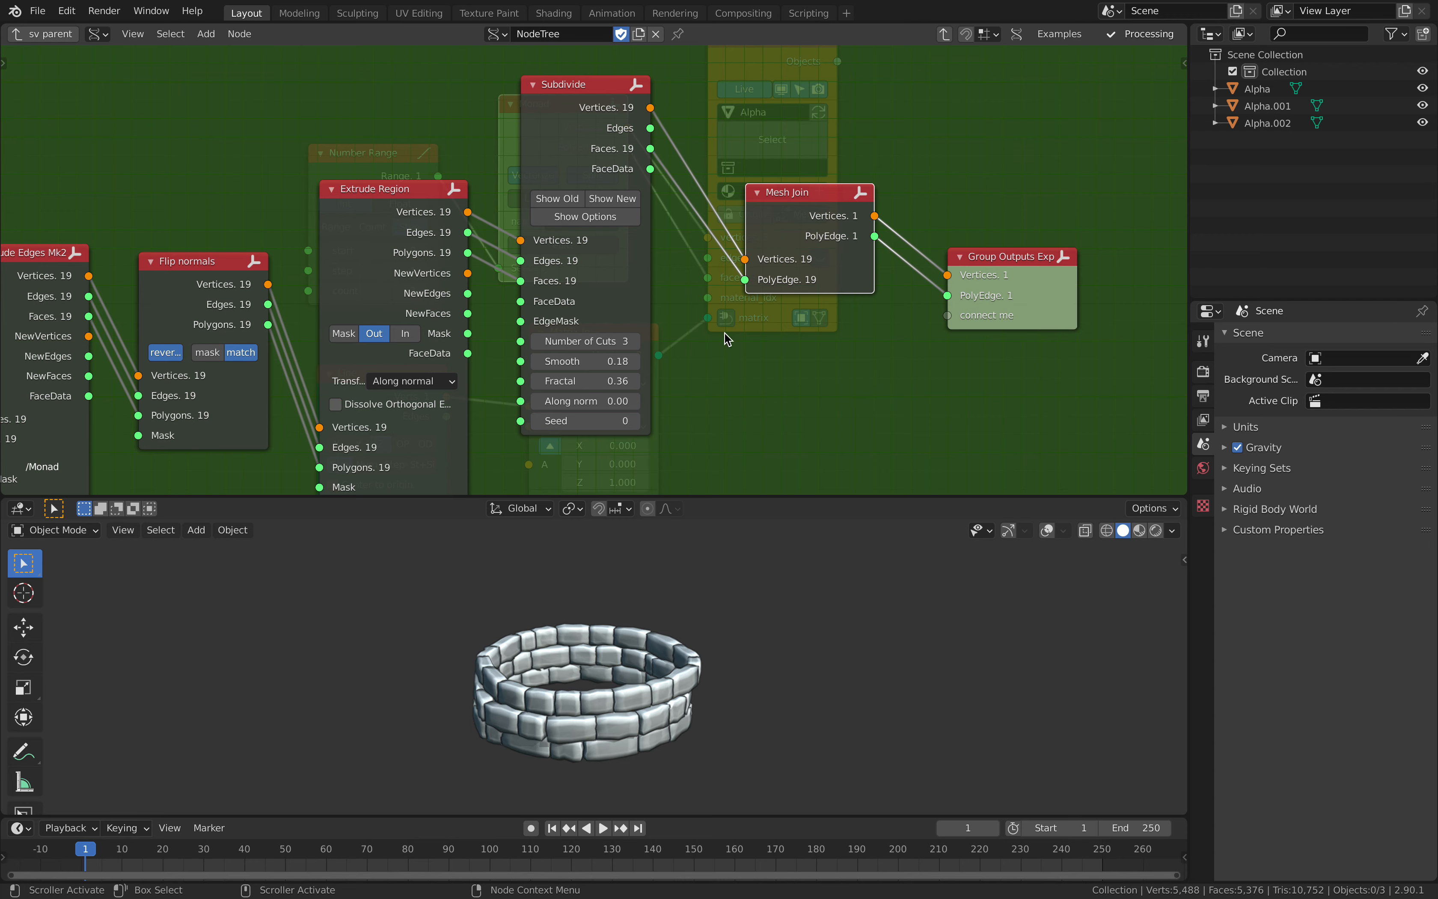
left_click_drag(1004, 257, 1000, 255)
key("Tab")
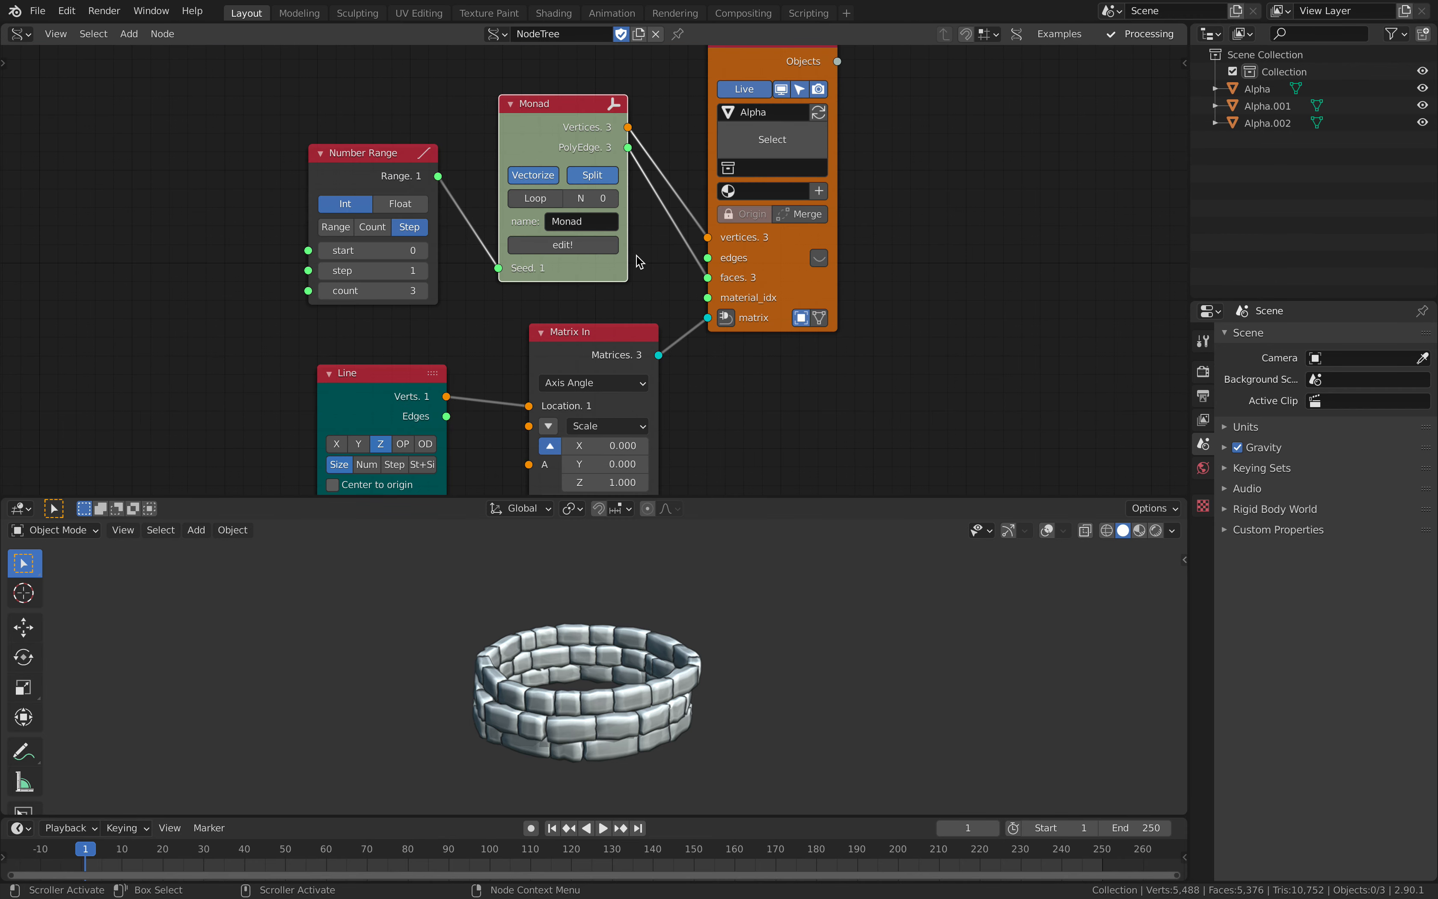
Turn on the 3D viewport's overlays and gizmos and reframe the brick rings with nothing selected.
left_click(687, 694)
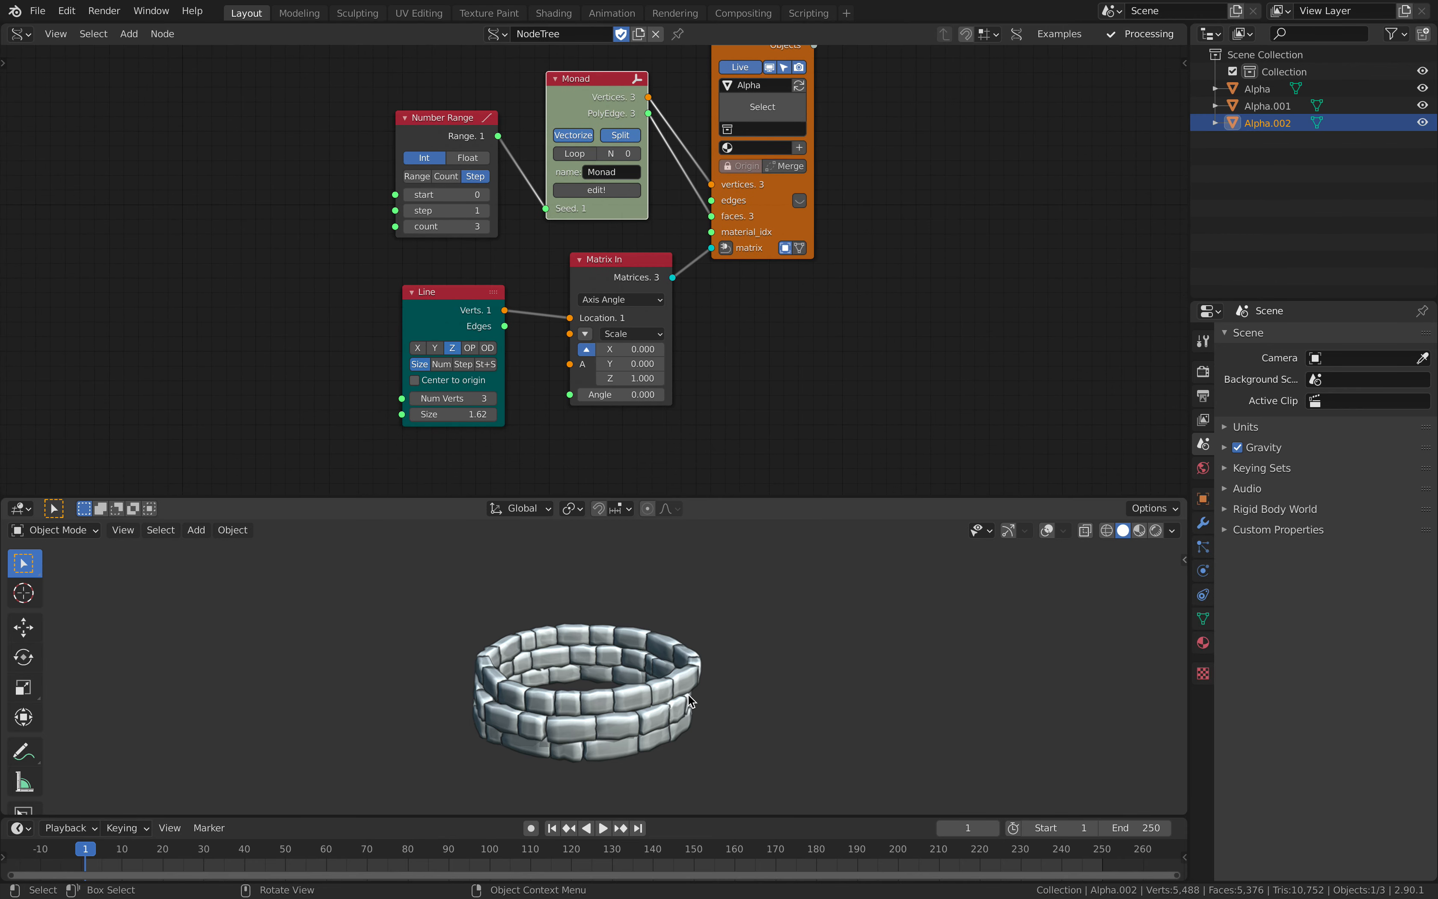
left_click(1043, 525)
left_click(1008, 530)
middle_click_drag(792, 631, 847, 582, "shift")
left_click(873, 588)
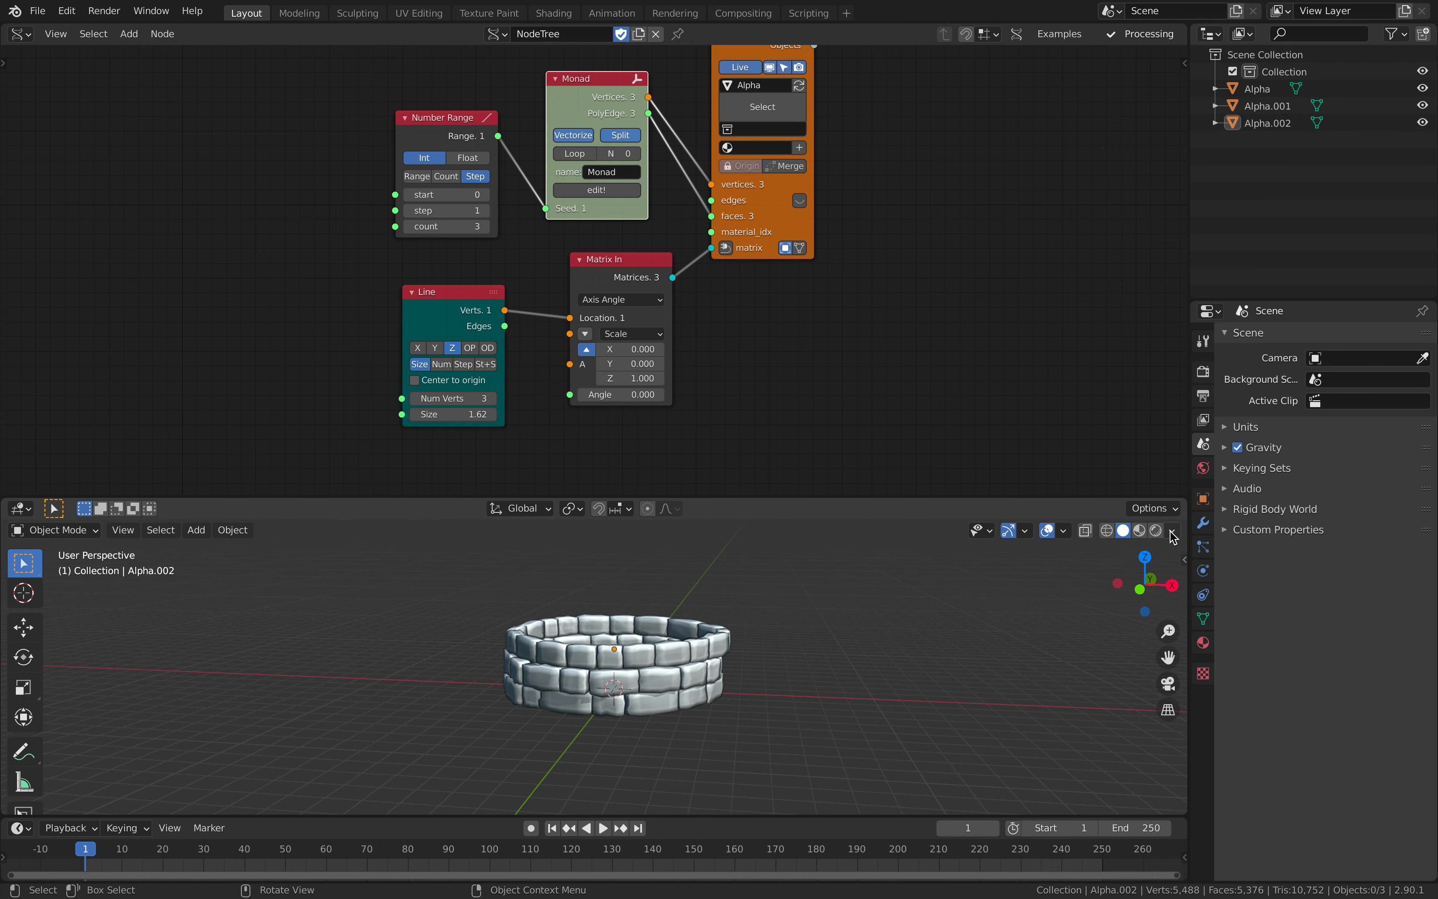
Switch the viewport shading to random object colours and pick among the rings to inspect them as separate objects.
left_click(1174, 532)
left_click(1164, 257)
middle_click_drag(789, 610, 755, 652)
left_click(711, 669)
left_click(710, 668)
left_click(710, 668)
left_click(712, 671)
left_click(712, 672)
left_click(787, 622)
scroll(788, 622, "up", 2)
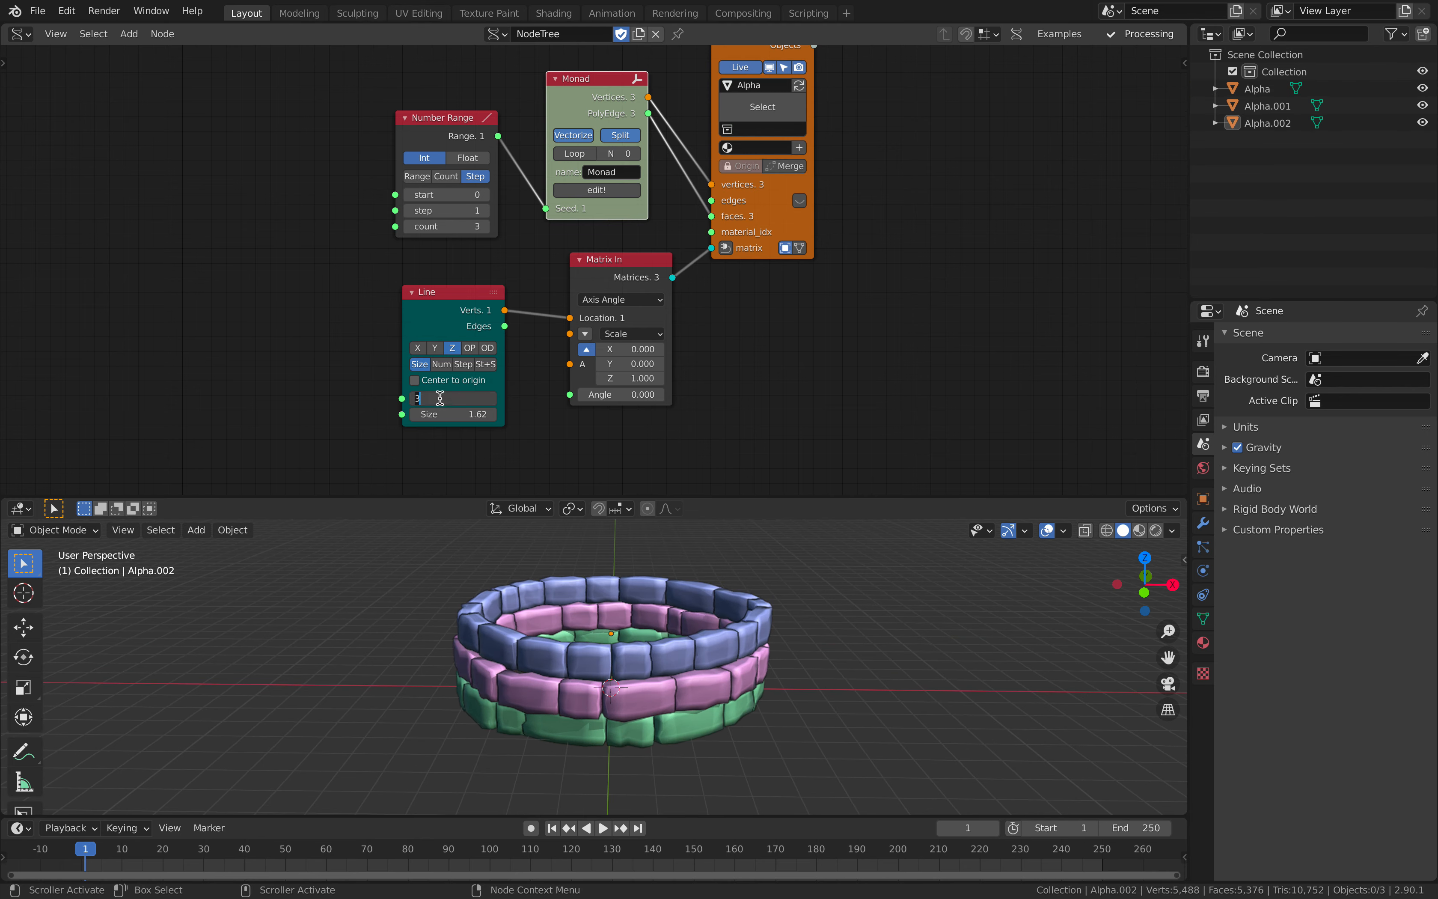
Set the Line node to 10 vertices and a size of 7.62 to stack ten rings.
key("Return")
left_click_drag(463, 414, 591, 415)
scroll(658, 646, "down", 3)
middle_click_drag(658, 645, 717, 665)
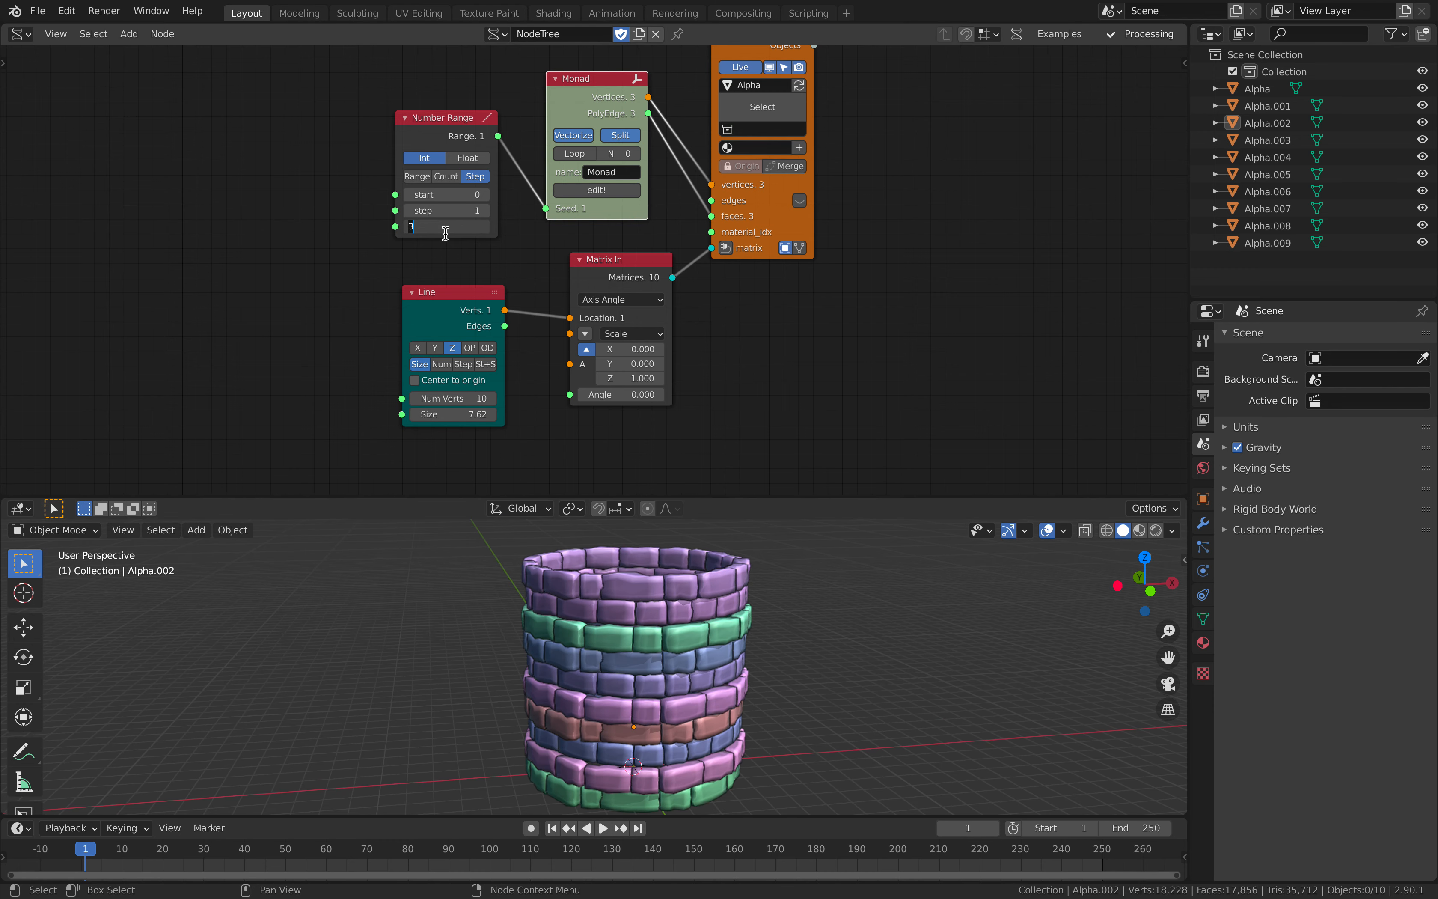
Set the Number Range node's count to 10 and its start to 98 so every ring gets its own seed.
key("Return")
middle_click_drag(624, 635, 645, 639)
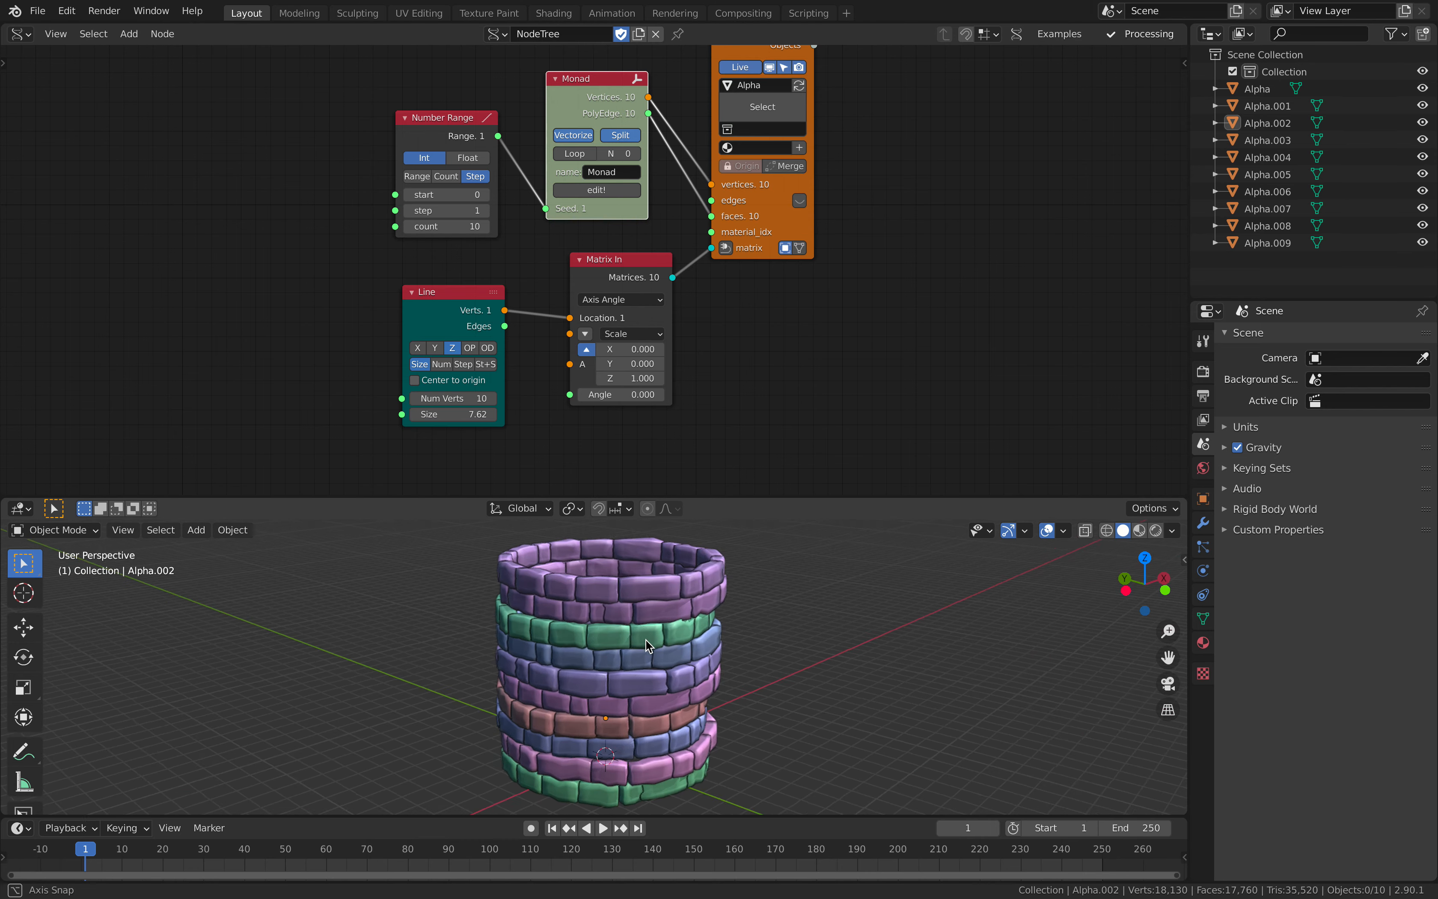
left_click_drag(446, 195, 523, 194)
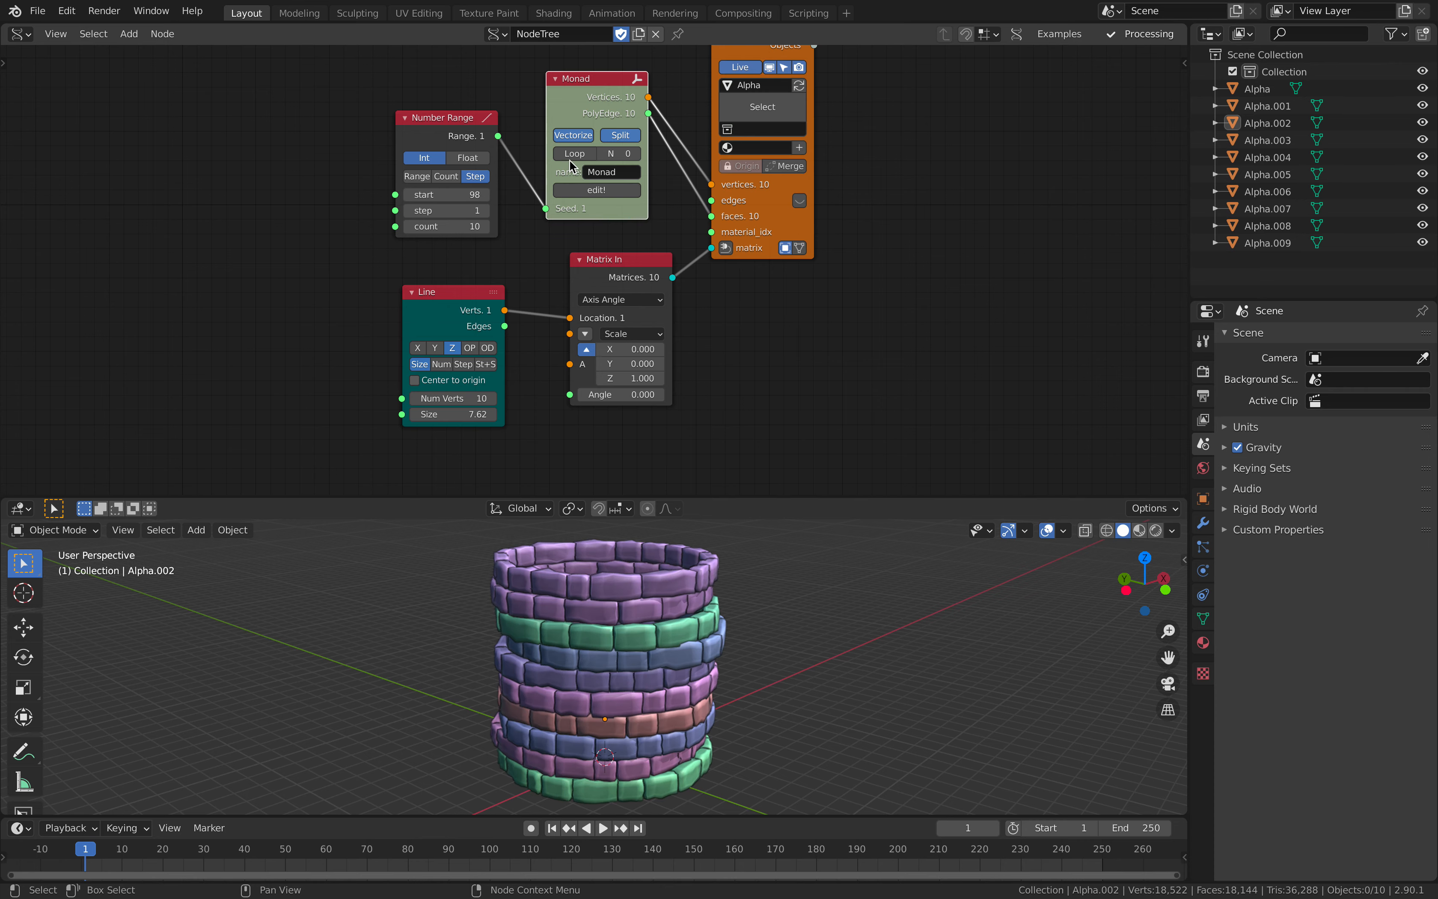
Spread out the Mesh viewer, Matrix In, Line and Monad nodes in the main node tree.
scroll(606, 101, "up", 3)
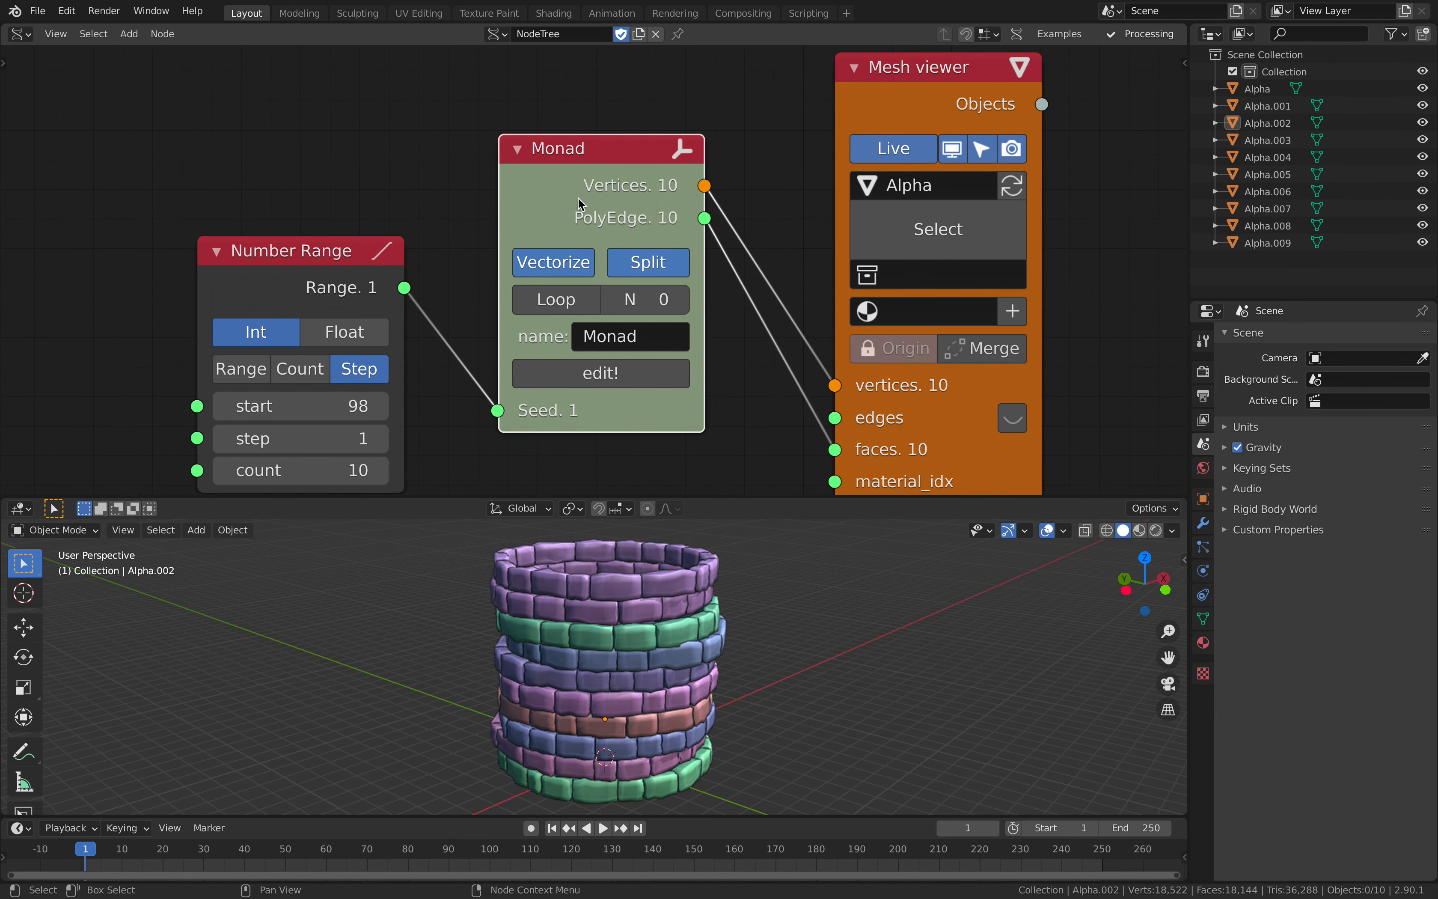
scroll(579, 202, "down", 2)
left_click_drag(806, 151, 881, 158)
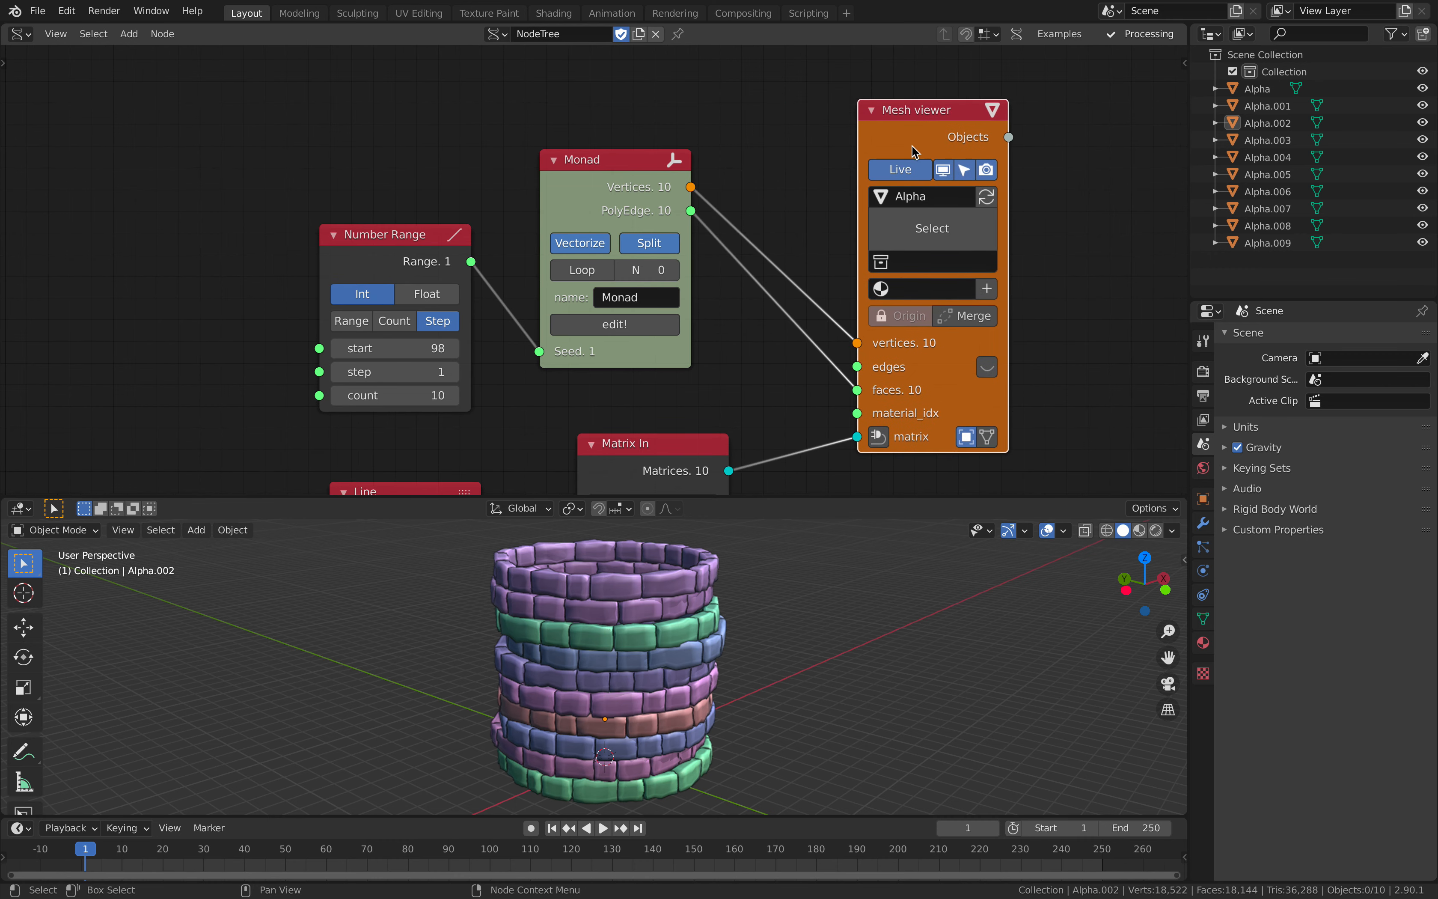
scroll(772, 267, "down", 1)
middle_click_drag(743, 416, 766, 292)
left_click_drag(677, 311, 747, 282)
left_click_drag(457, 347, 510, 314)
middle_click_drag(530, 215, 419, 316)
left_click_drag(517, 136, 514, 140)
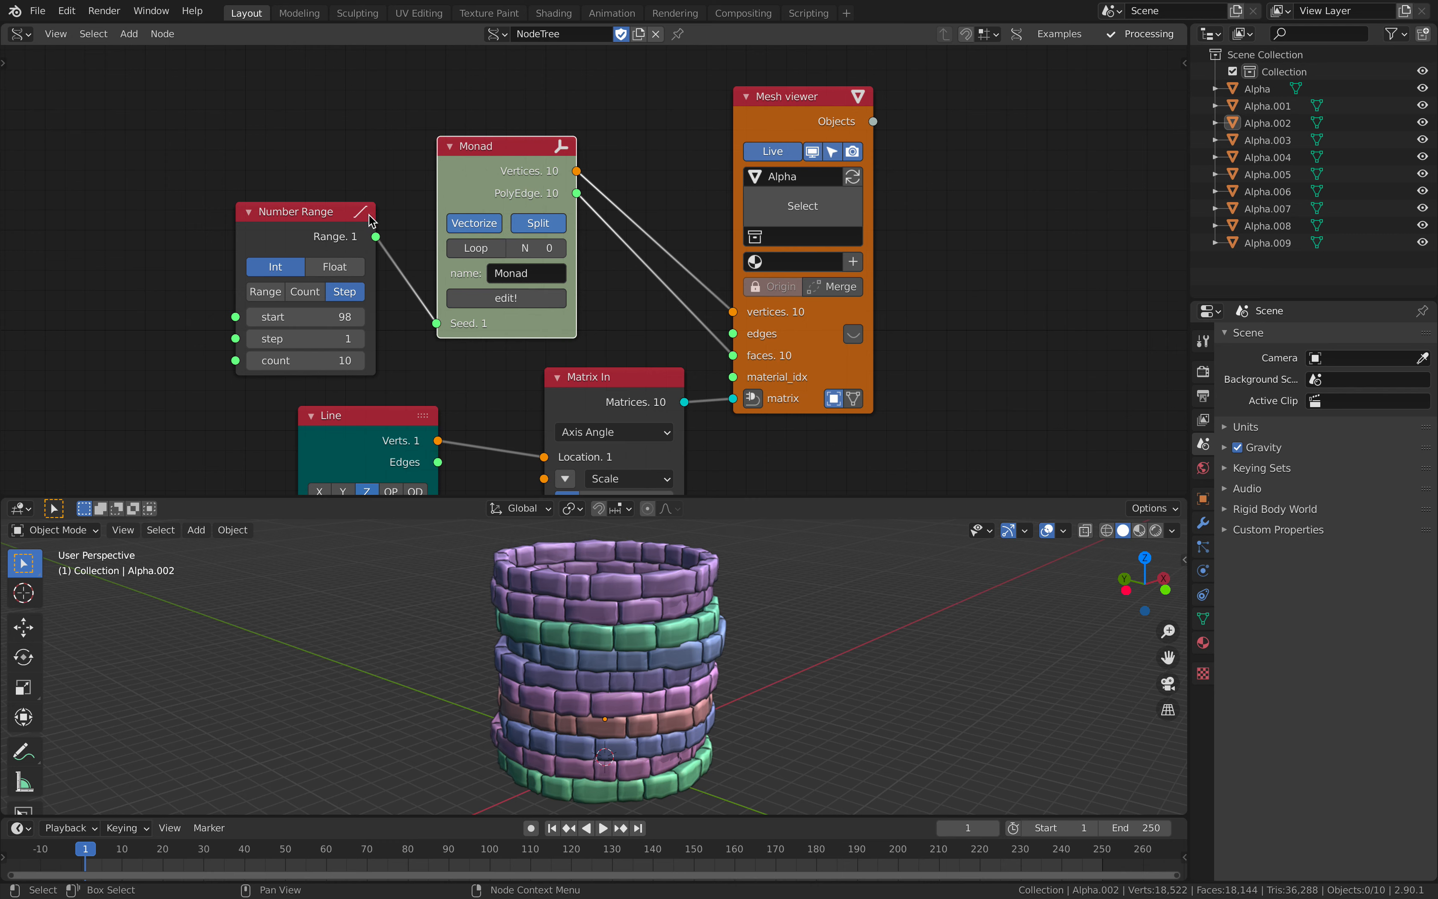
Open the Monad group to review its node chain, and return to the main node tree.
middle_click_drag(522, 158, 582, 171)
scroll(577, 170, "up", 1)
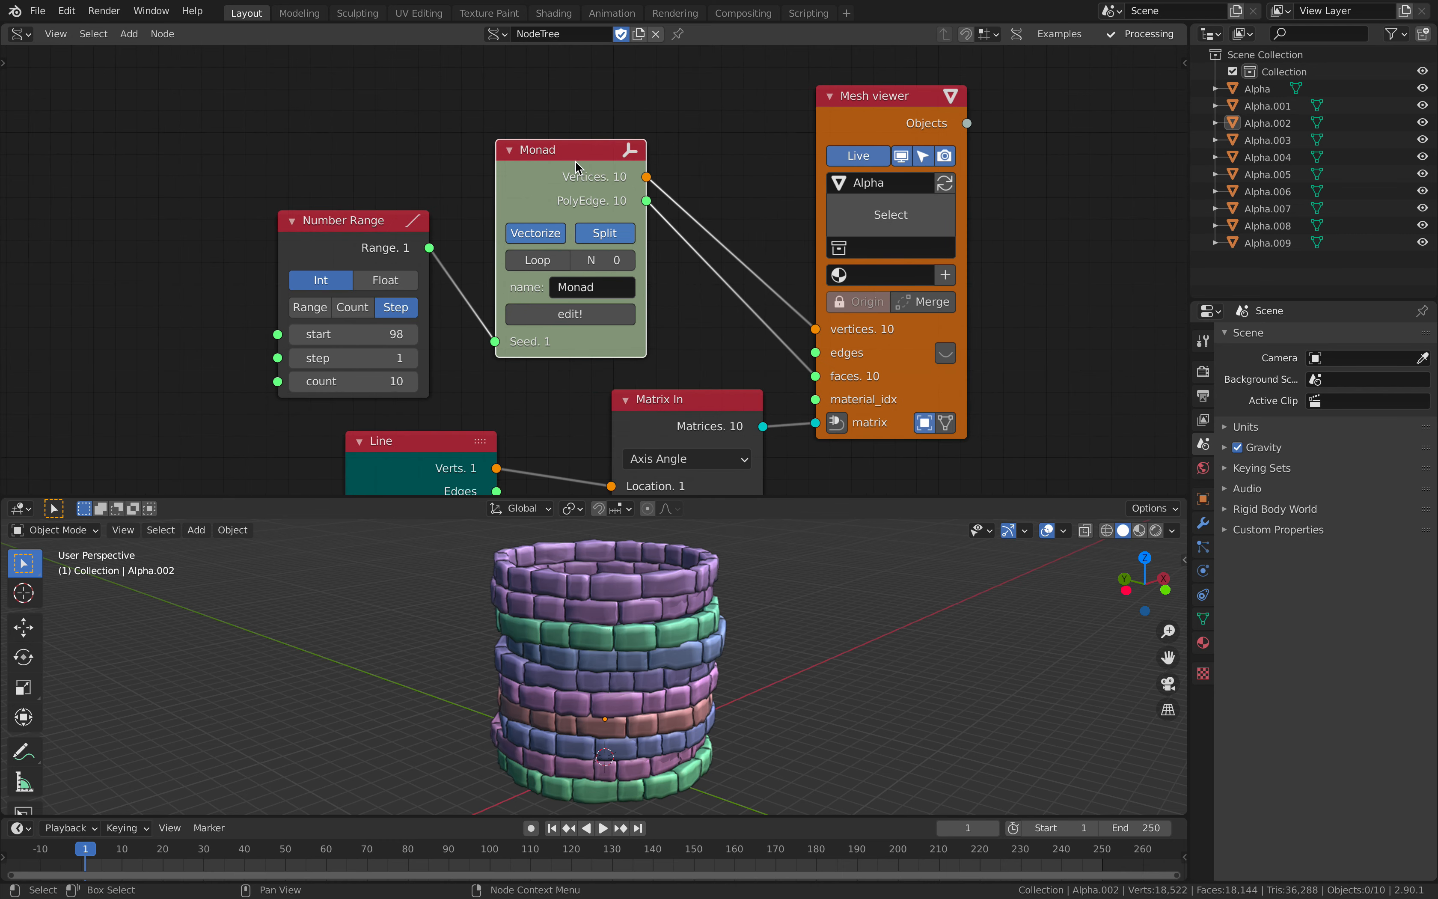
key("Tab")
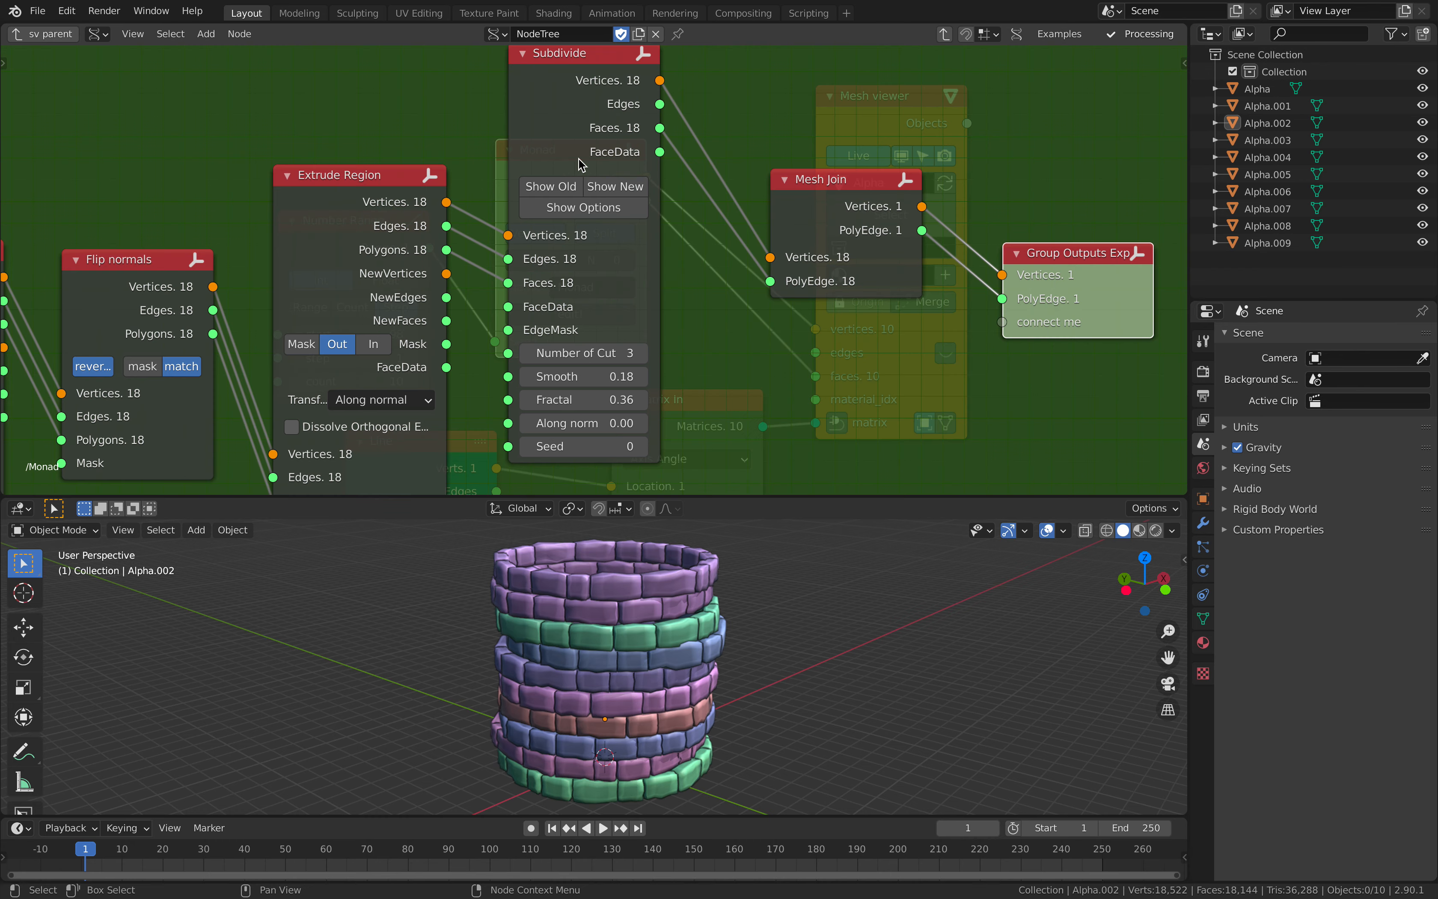
scroll(538, 178, "down", 4)
middle_click_drag(538, 178, 312, 125)
key("Tab")
scroll(687, 244, "up", 6)
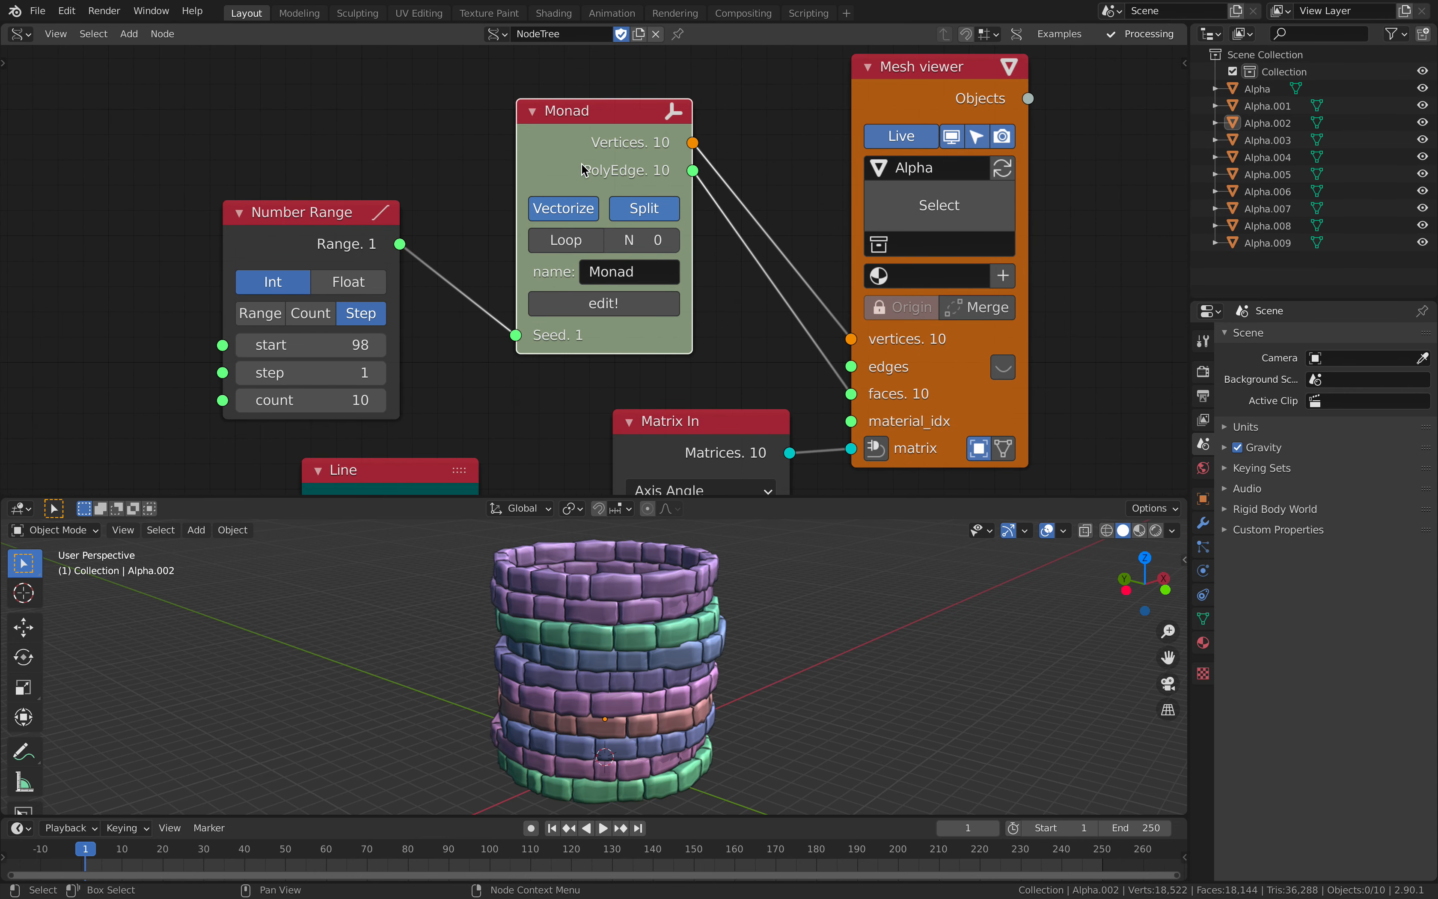
Shift the Monad node slightly and move the Number Range node closer to it.
left_click_drag(582, 171, 587, 179)
left_click_drag(275, 238, 306, 199)
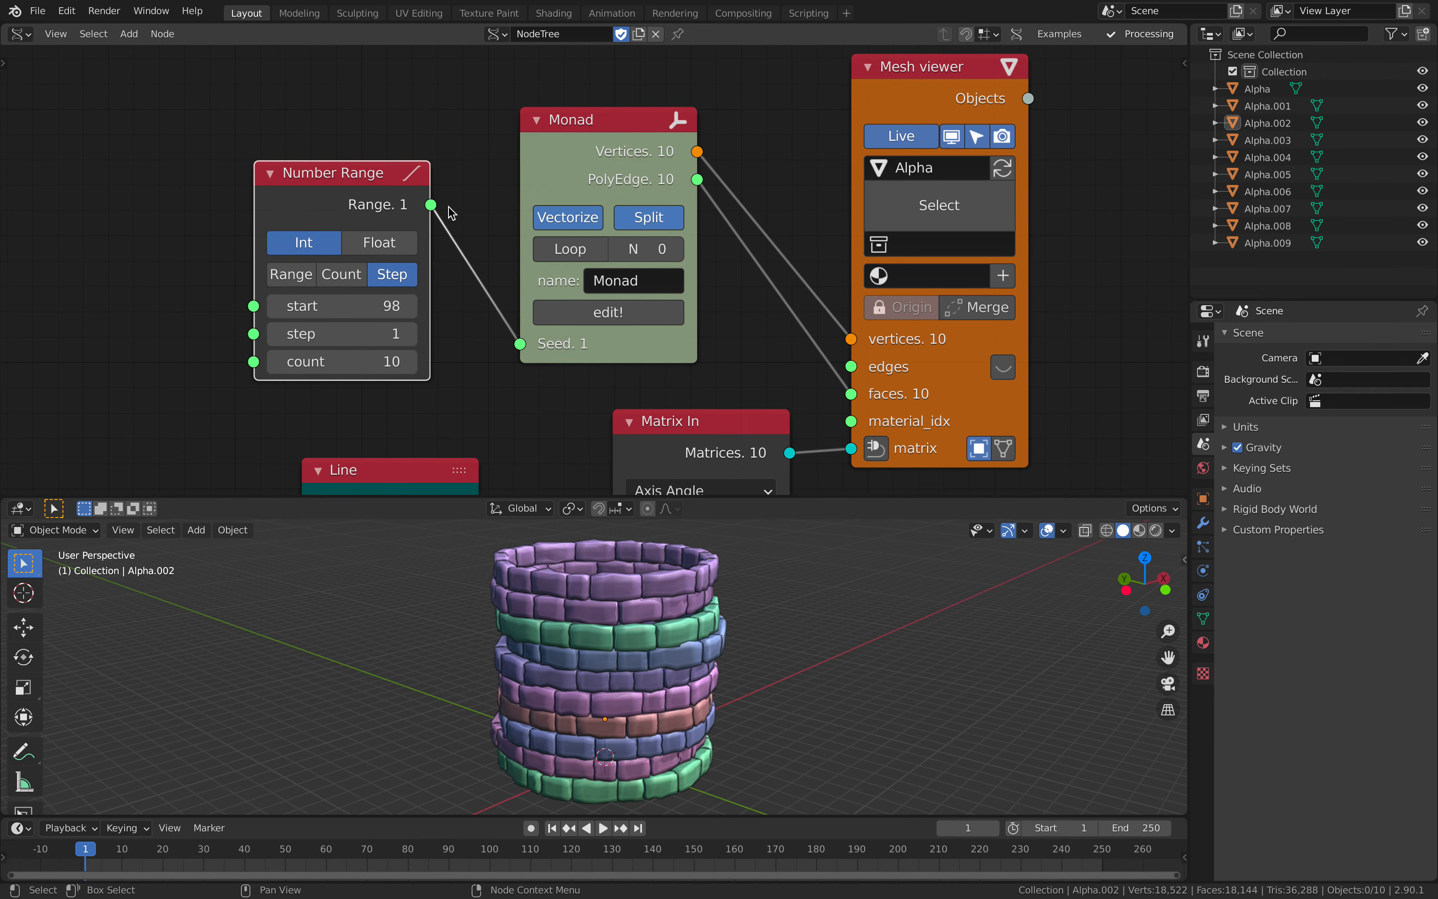
Move the Monad node closer to the Number Range node and set the Number Range count to 20.
left_click_drag(580, 167, 551, 145)
middle_click_drag(880, 247, 877, 175)
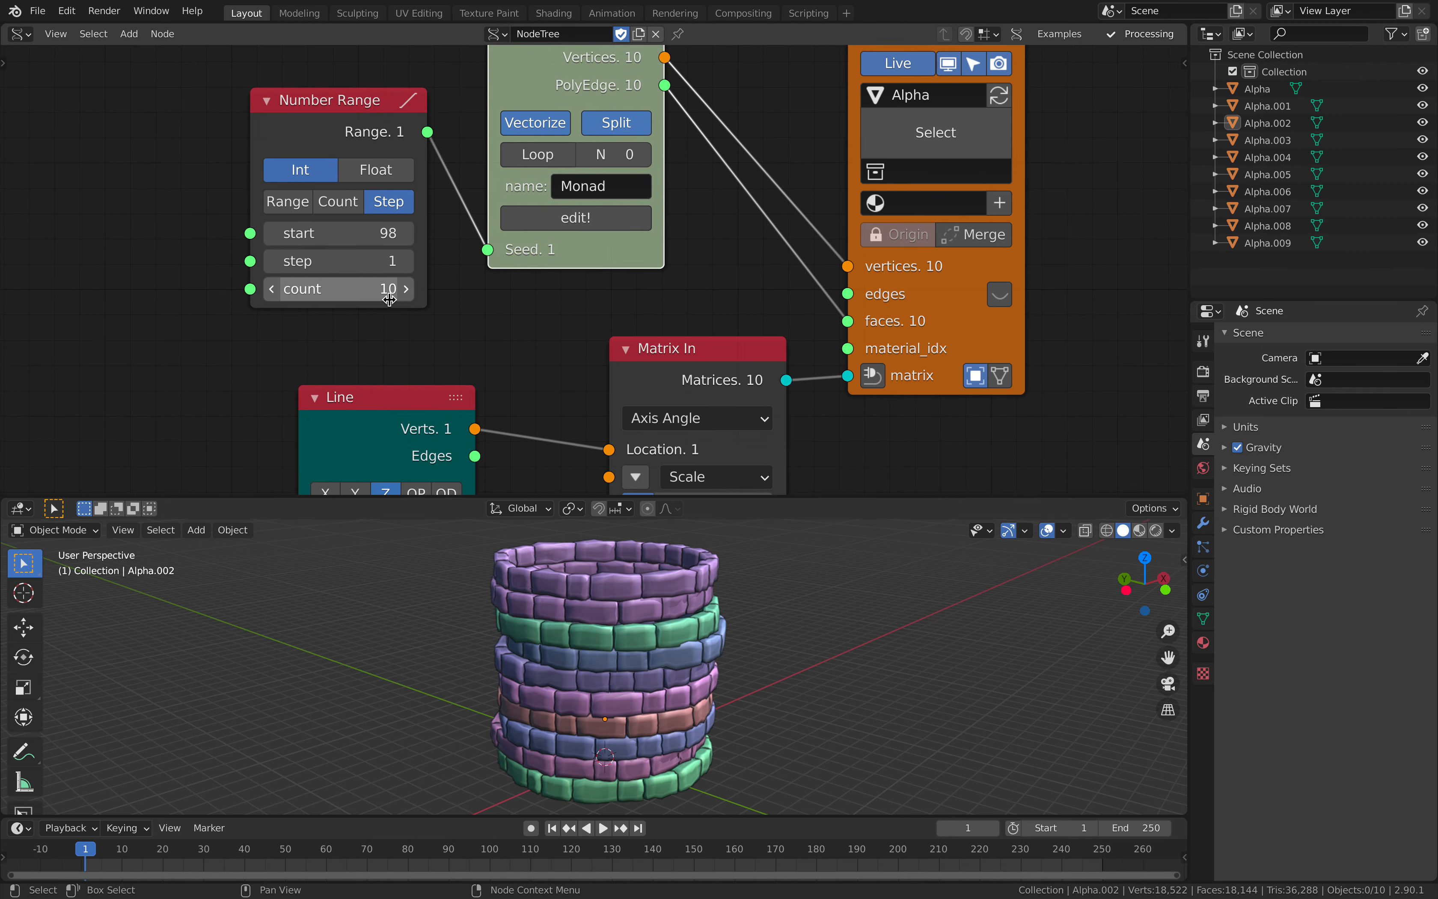
left_click(349, 288)
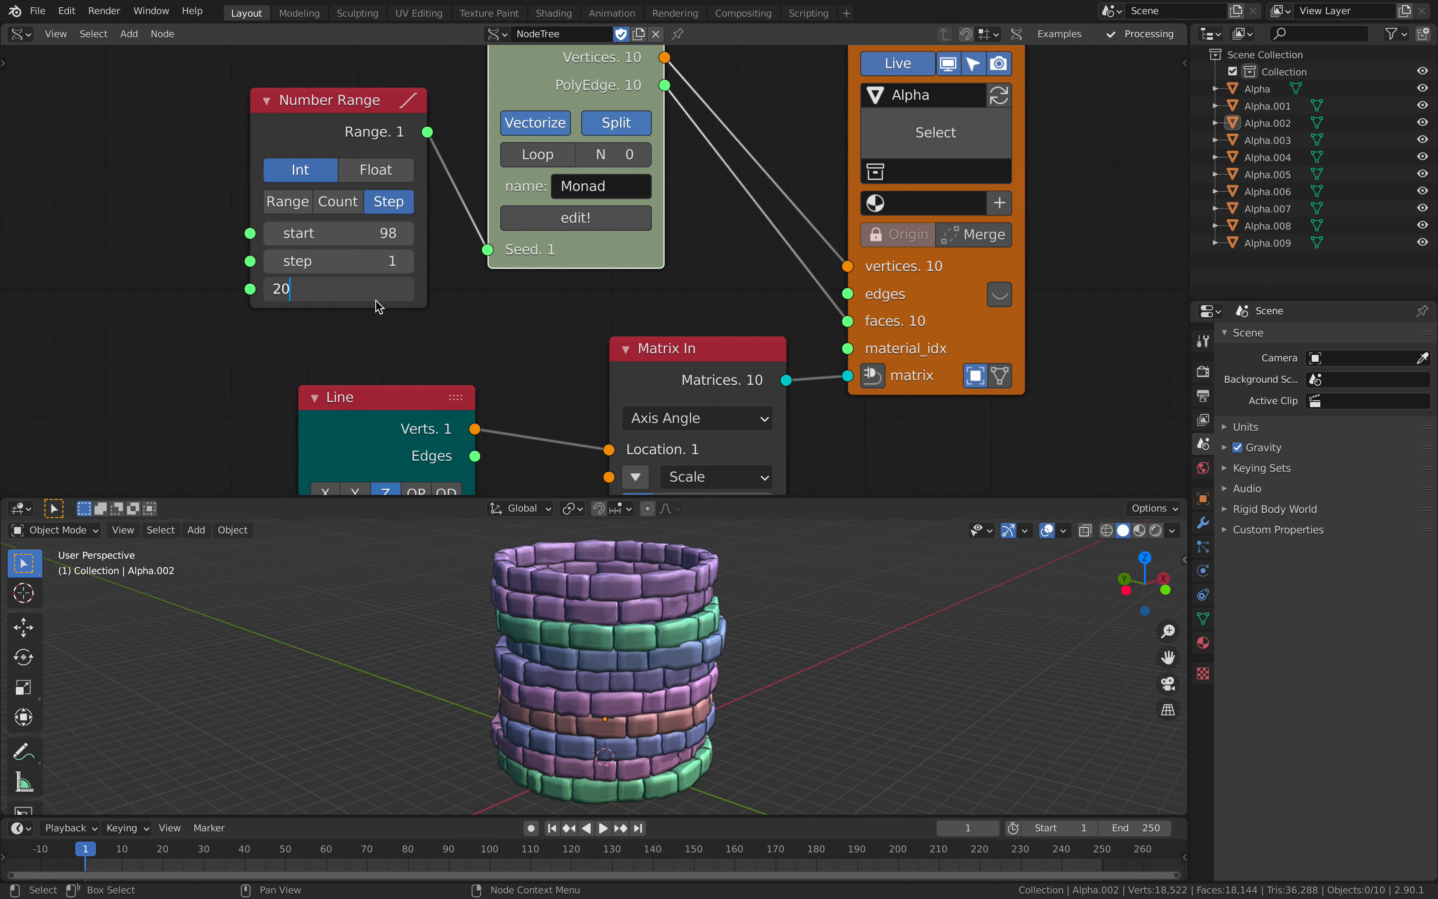
type("20")
key("Return")
Set the Line node in the main tree to 20 vertices and a size of 15.36 to space out the rings.
scroll(422, 333, "down", 2)
scroll(422, 333, "down", 3, "shift")
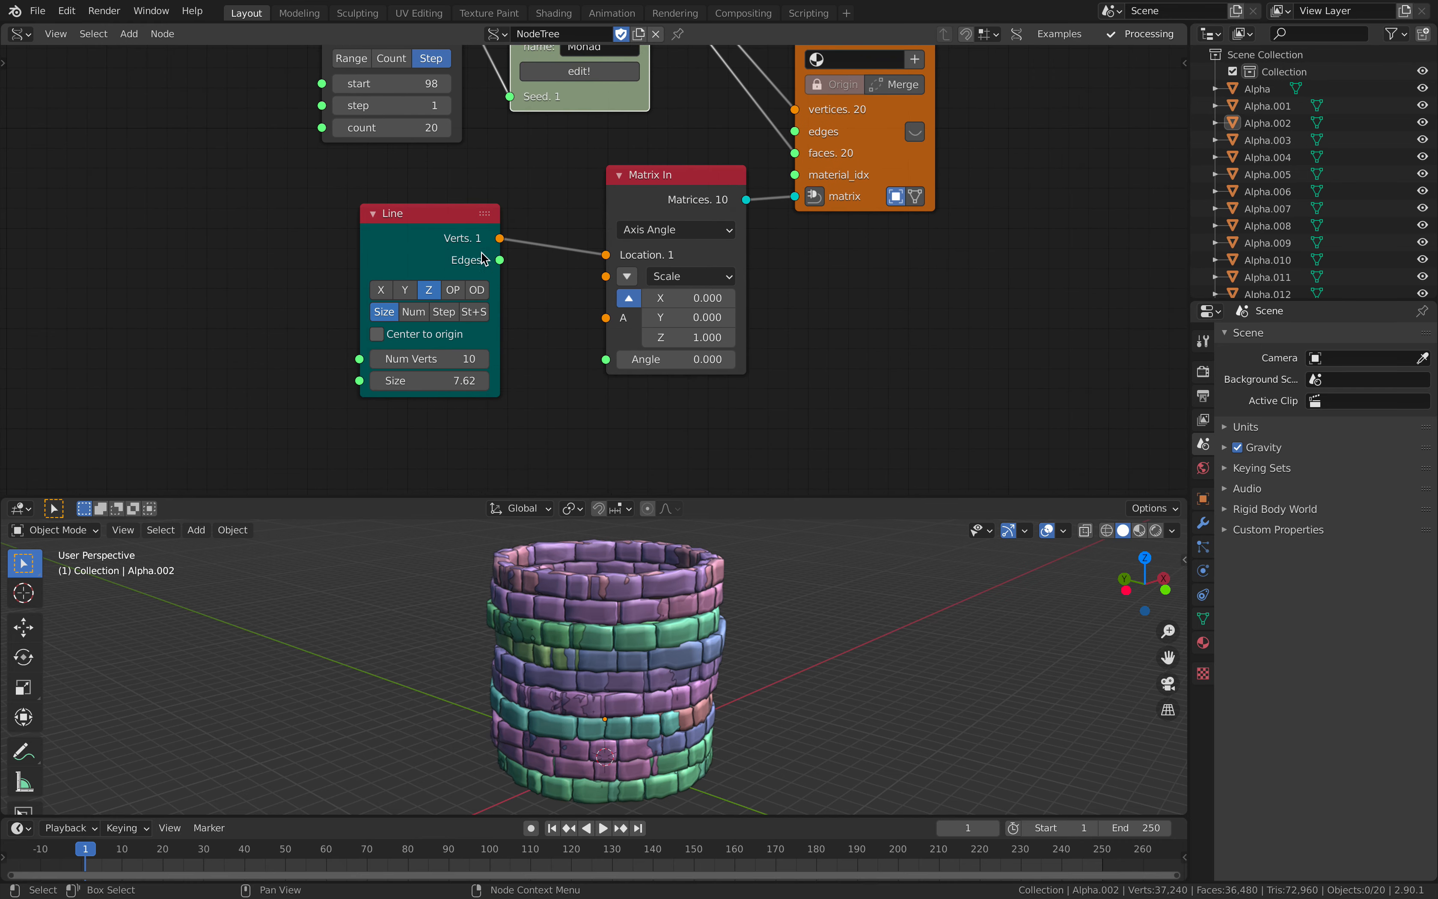
left_click(452, 364)
type("20")
key("Return")
left_click_drag(452, 374, 502, 375)
Enlarge the 3D viewport area so the full height of the brick tower can be inspected.
middle_click_drag(740, 692, 515, 656)
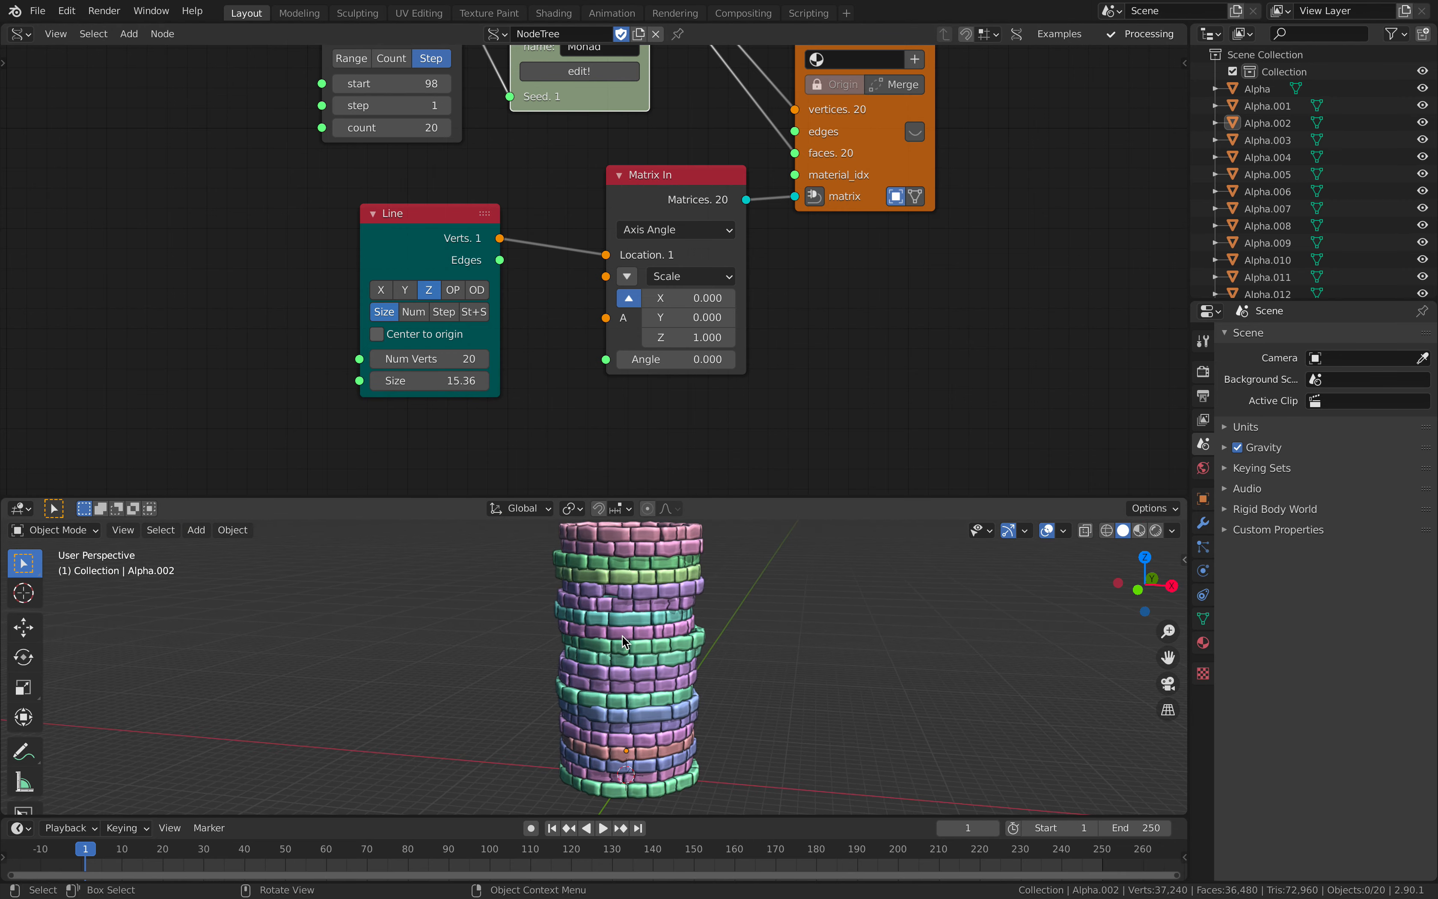
middle_click_drag(624, 642, 745, 777)
left_click_drag(773, 500, 767, 334)
middle_click_drag(764, 467, 574, 506)
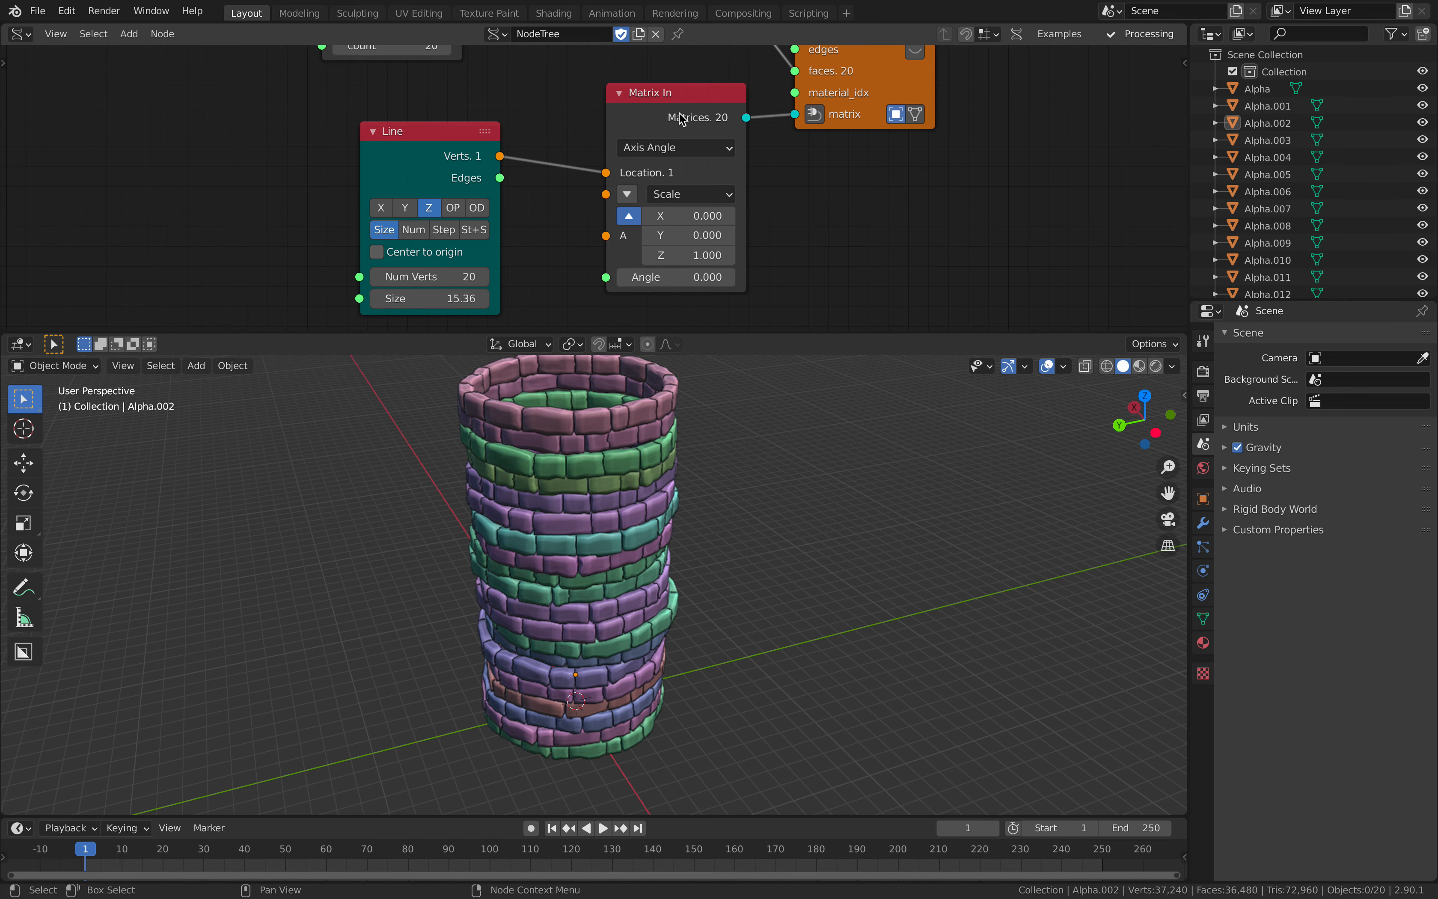
Open the Monad group and set the Simple Deformation node's bend angle to 0 to flatten the rings into a straight wall.
scroll(630, 65, "down", 2)
middle_click_drag(624, 63, 809, 196)
key("Tab")
scroll(567, 192, "down", 3)
scroll(737, 196, "down", 5)
middle_click_drag(664, 195, 533, 225)
scroll(552, 205, "up", 2)
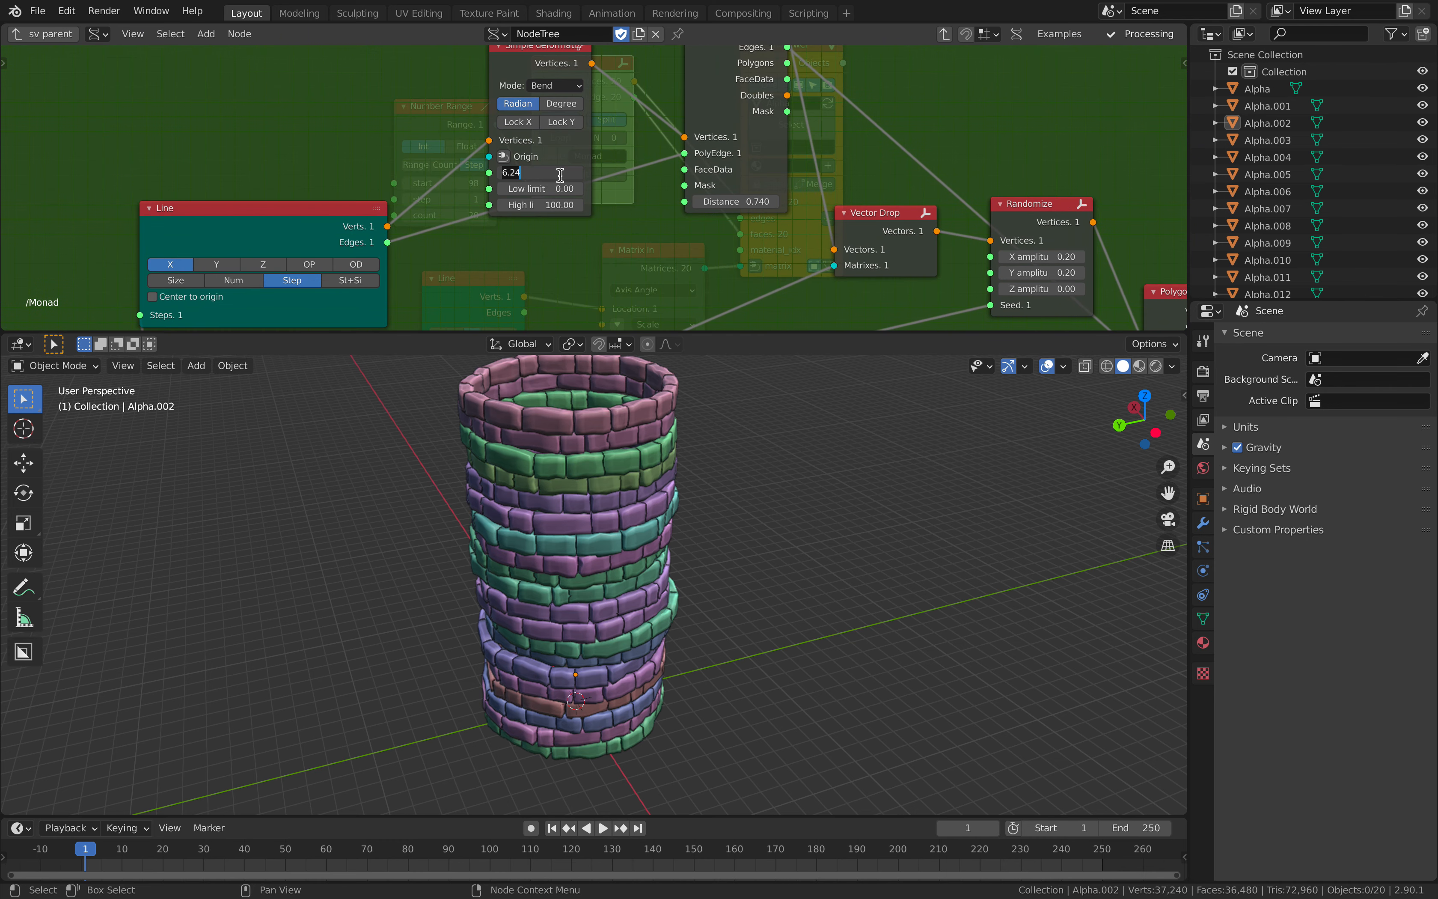
key("Return")
middle_click_drag(638, 604, 697, 567)
scroll(639, 555, "up", 4)
scroll(653, 571, "down", 3)
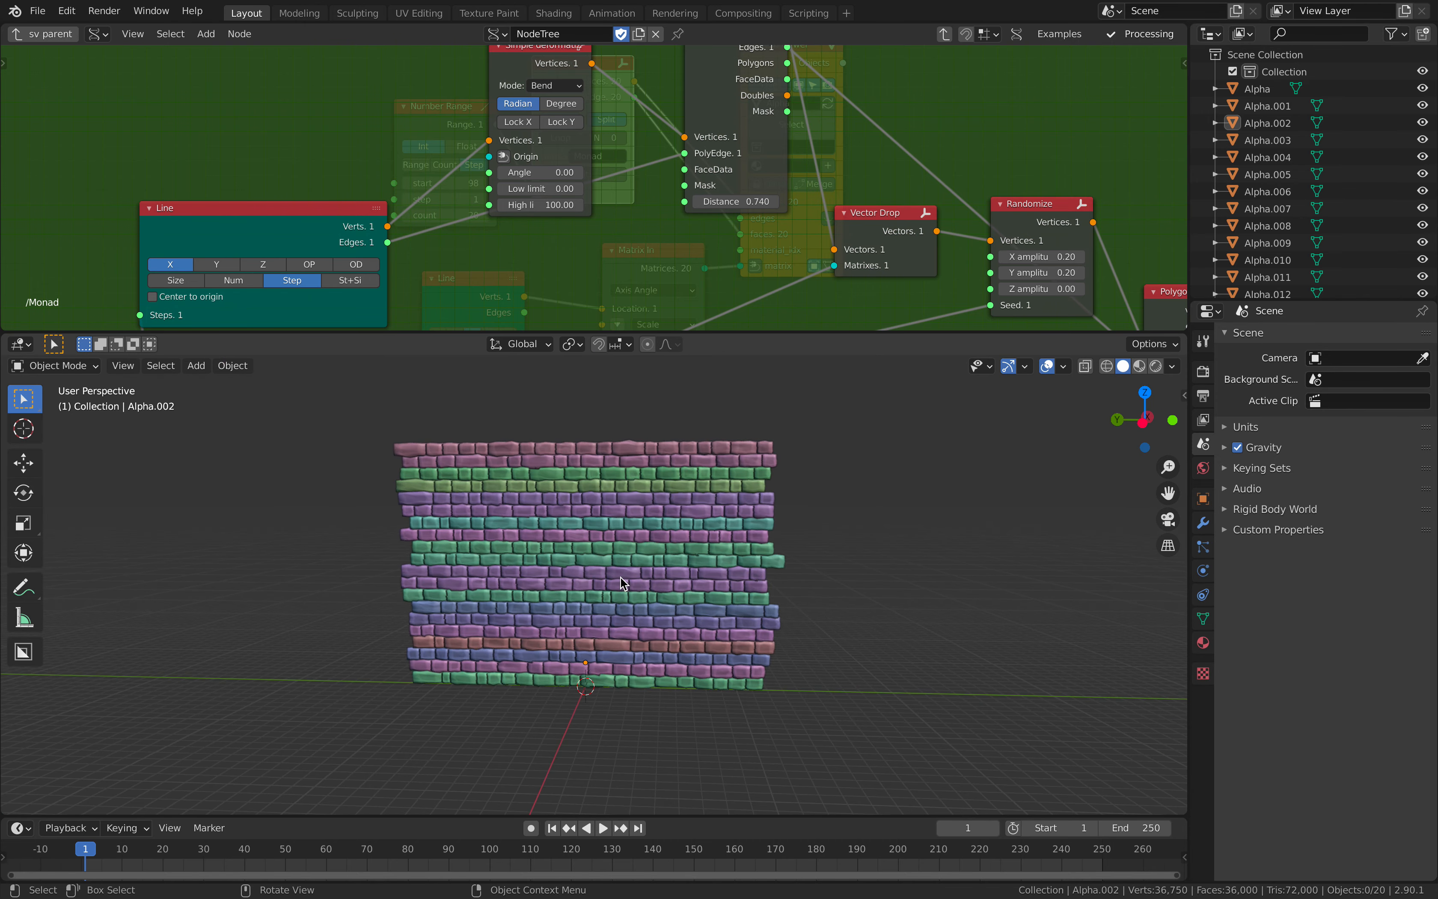